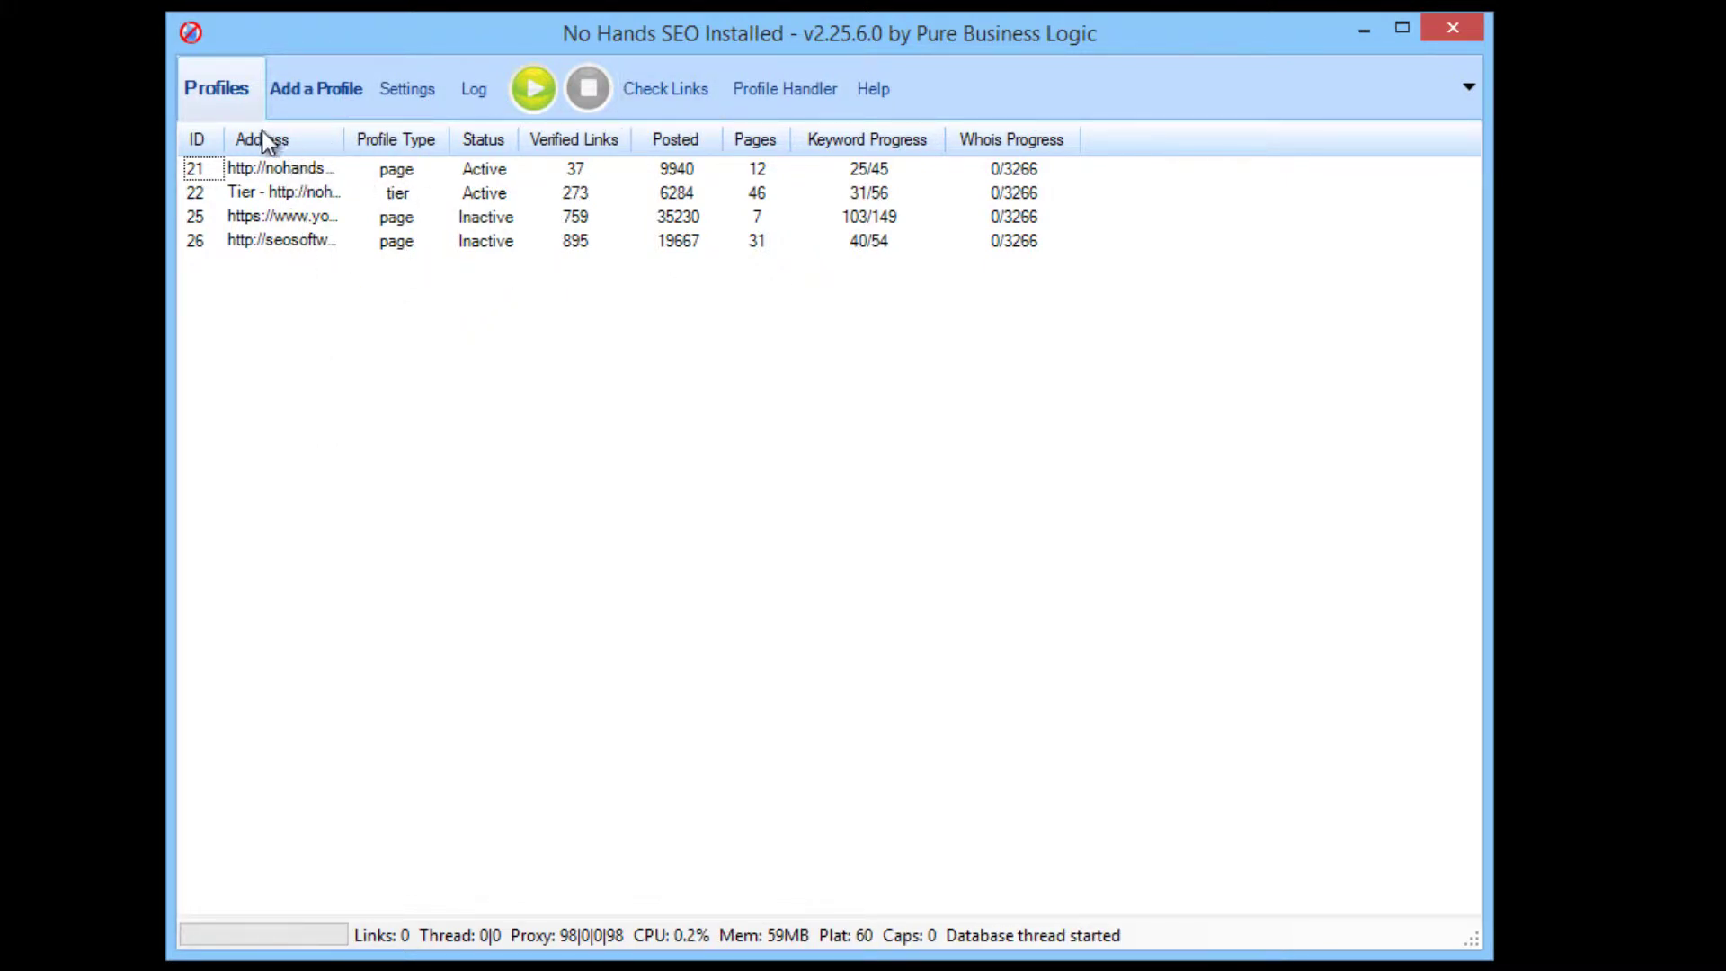
- Switch the selection back and forth between profile 21 and tier profile 22
click(208, 170)
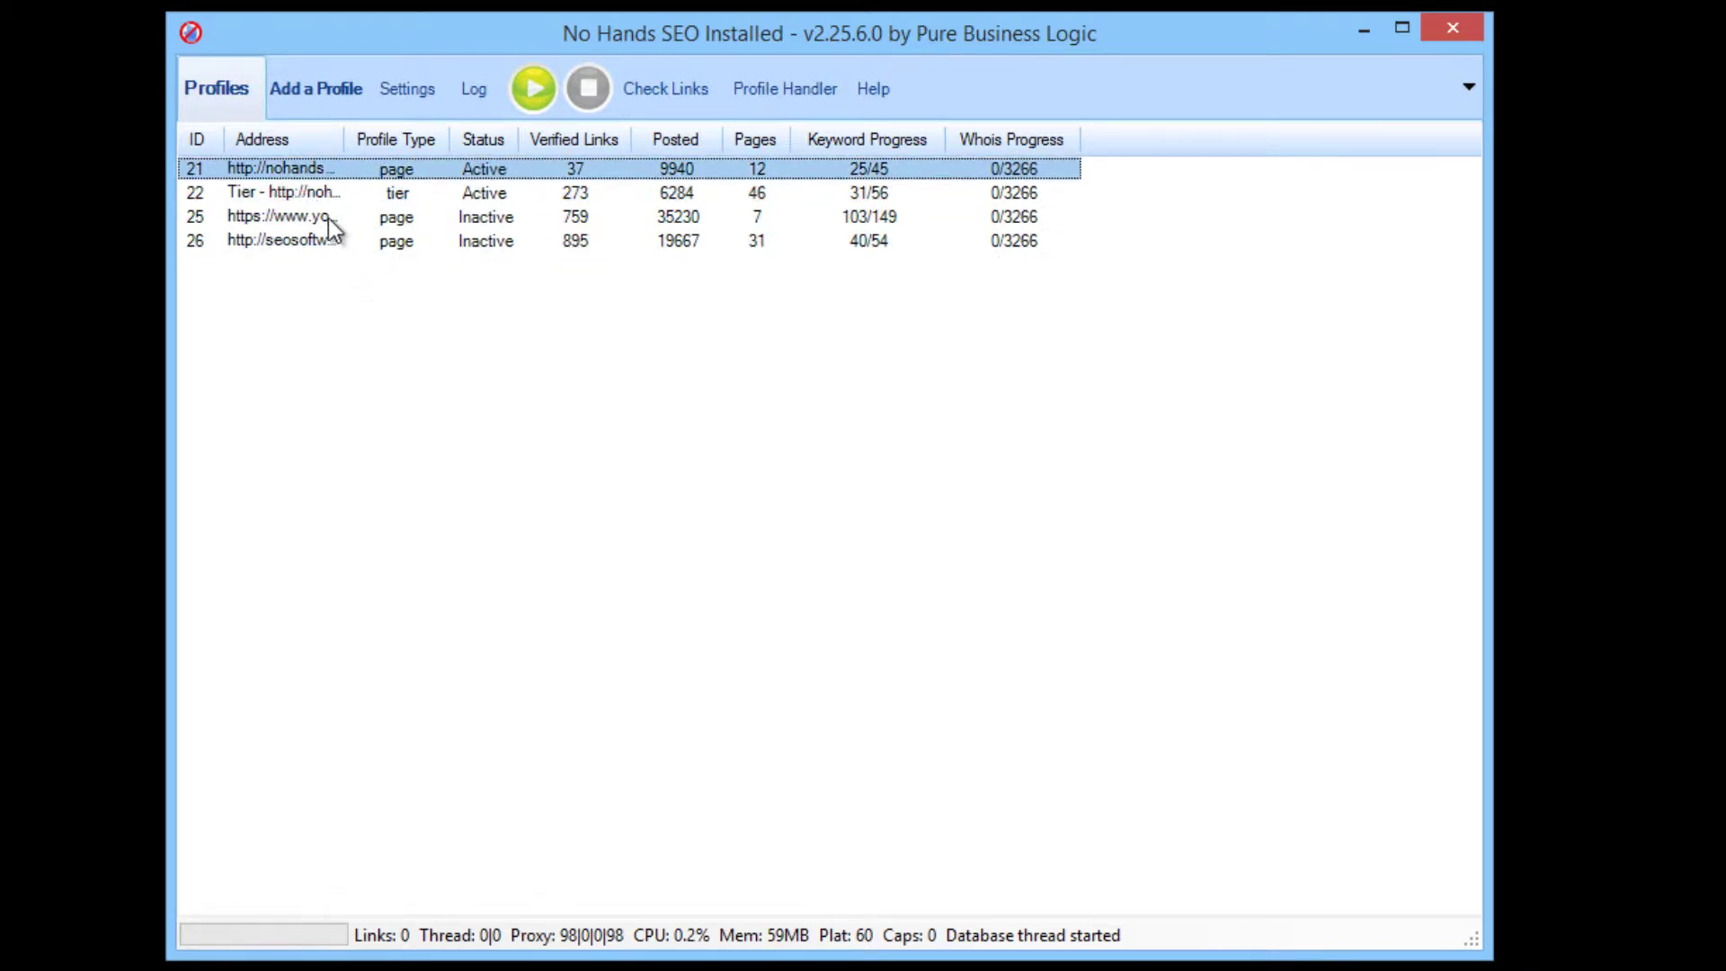
click(417, 192)
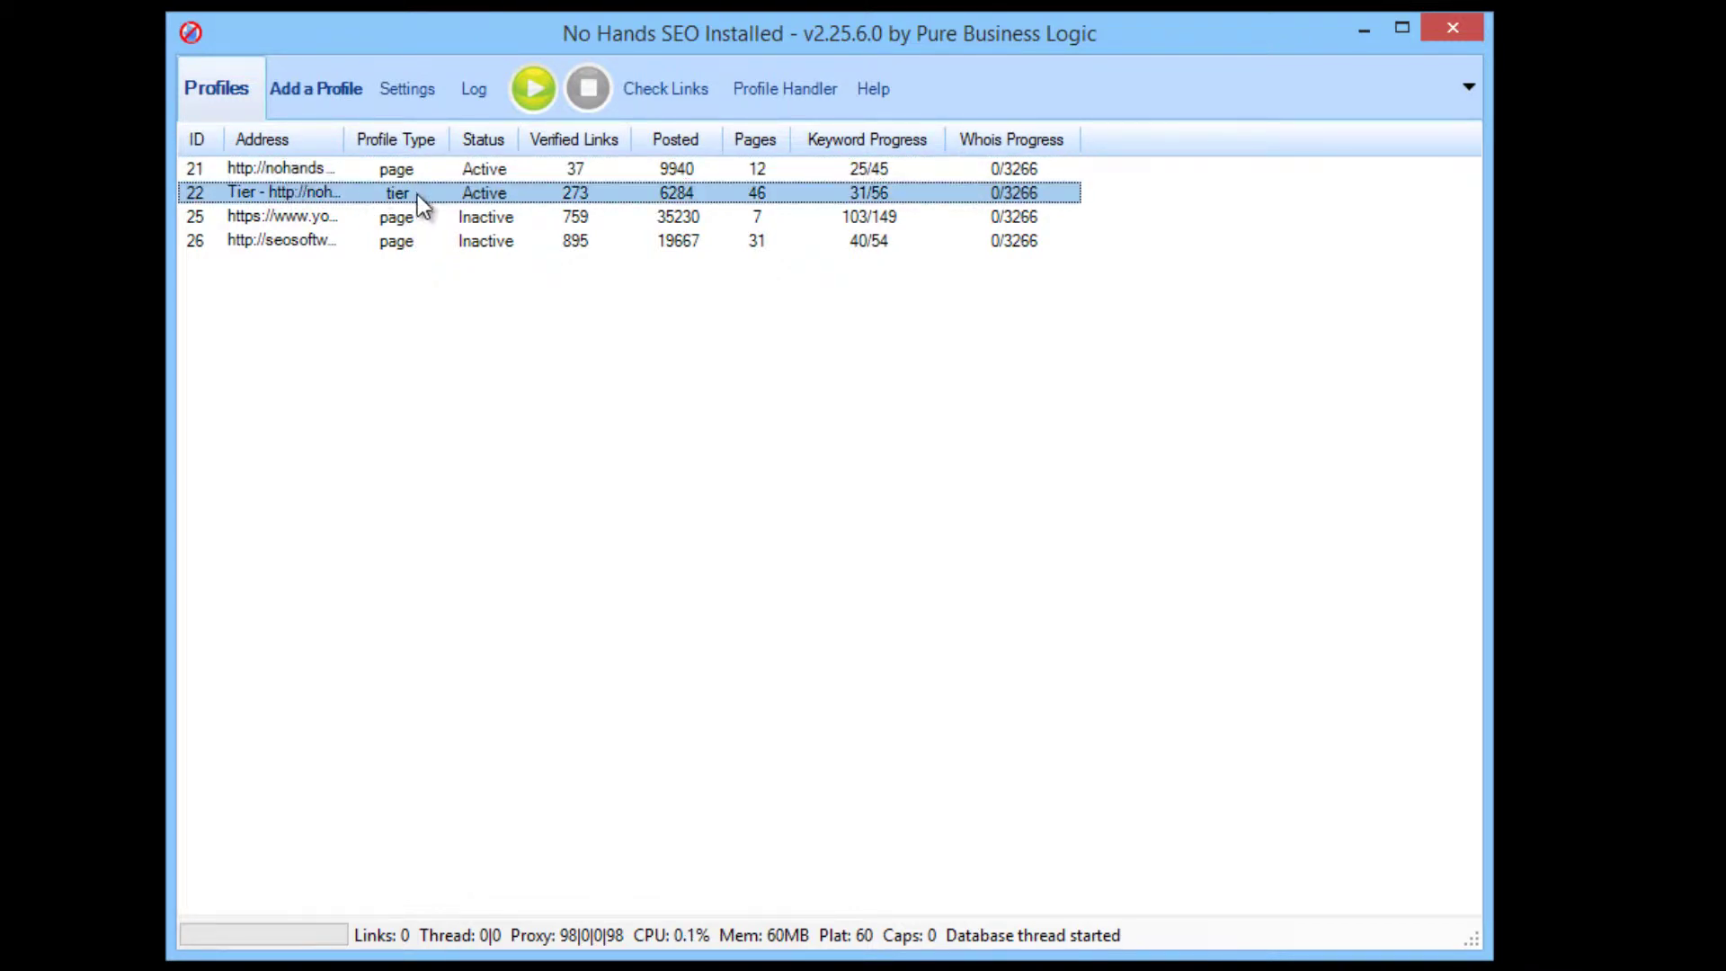
click(288, 172)
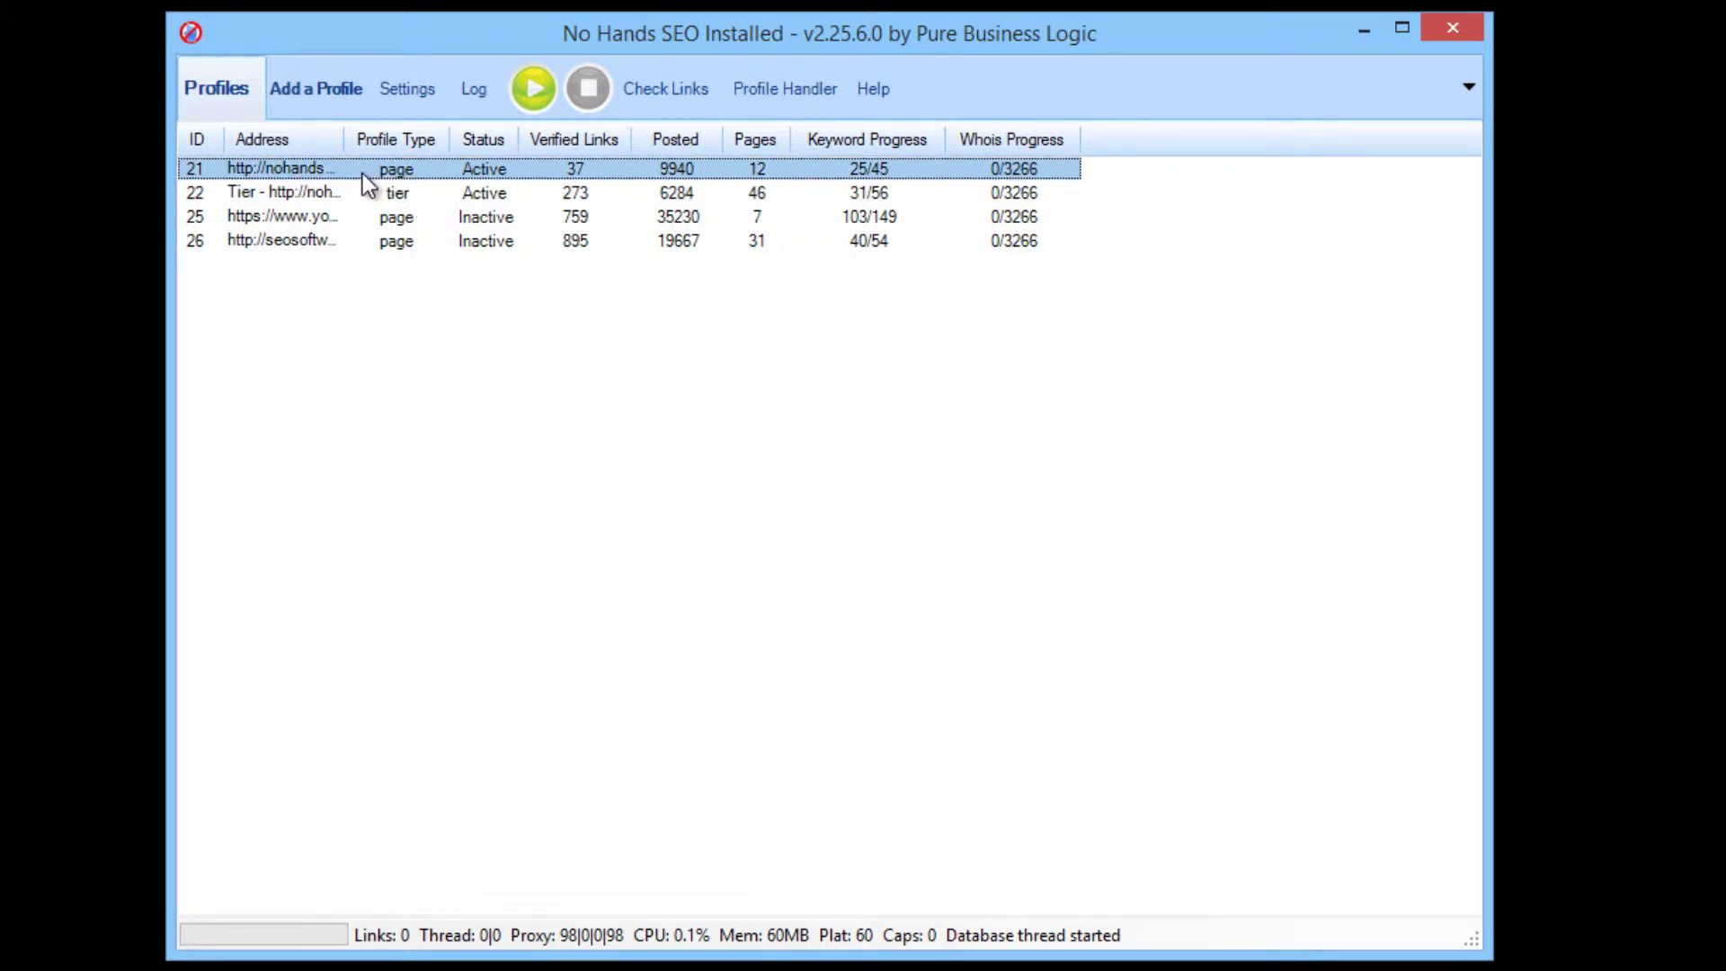
click(311, 194)
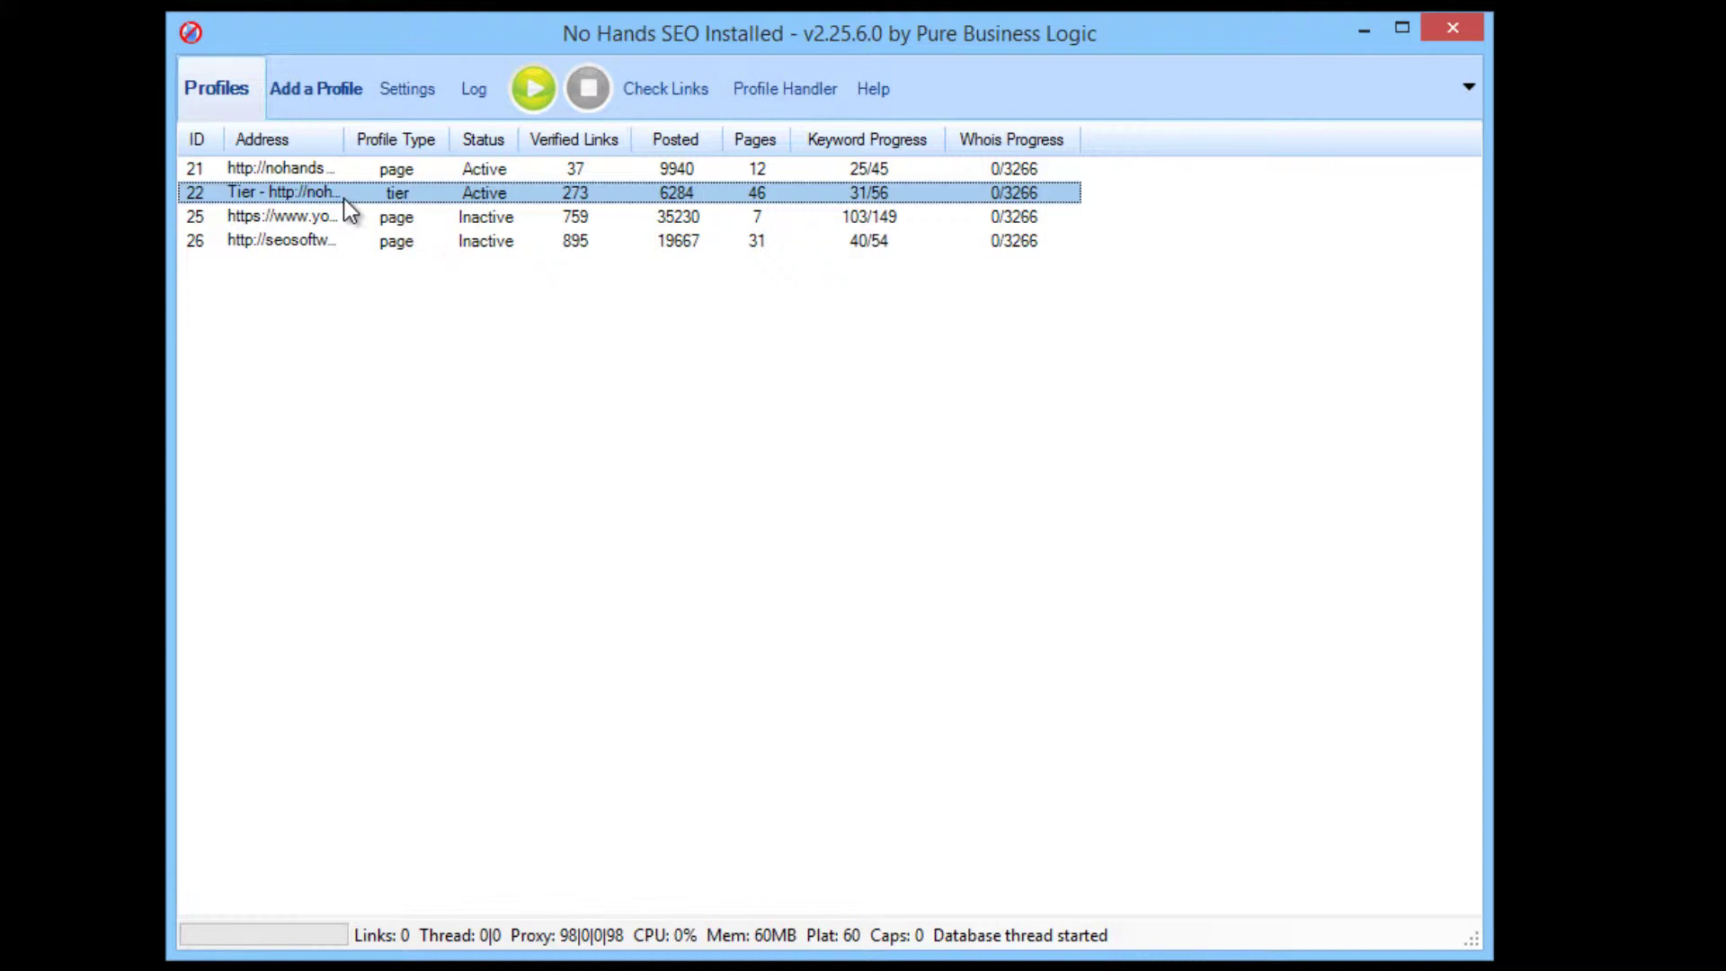
click(305, 170)
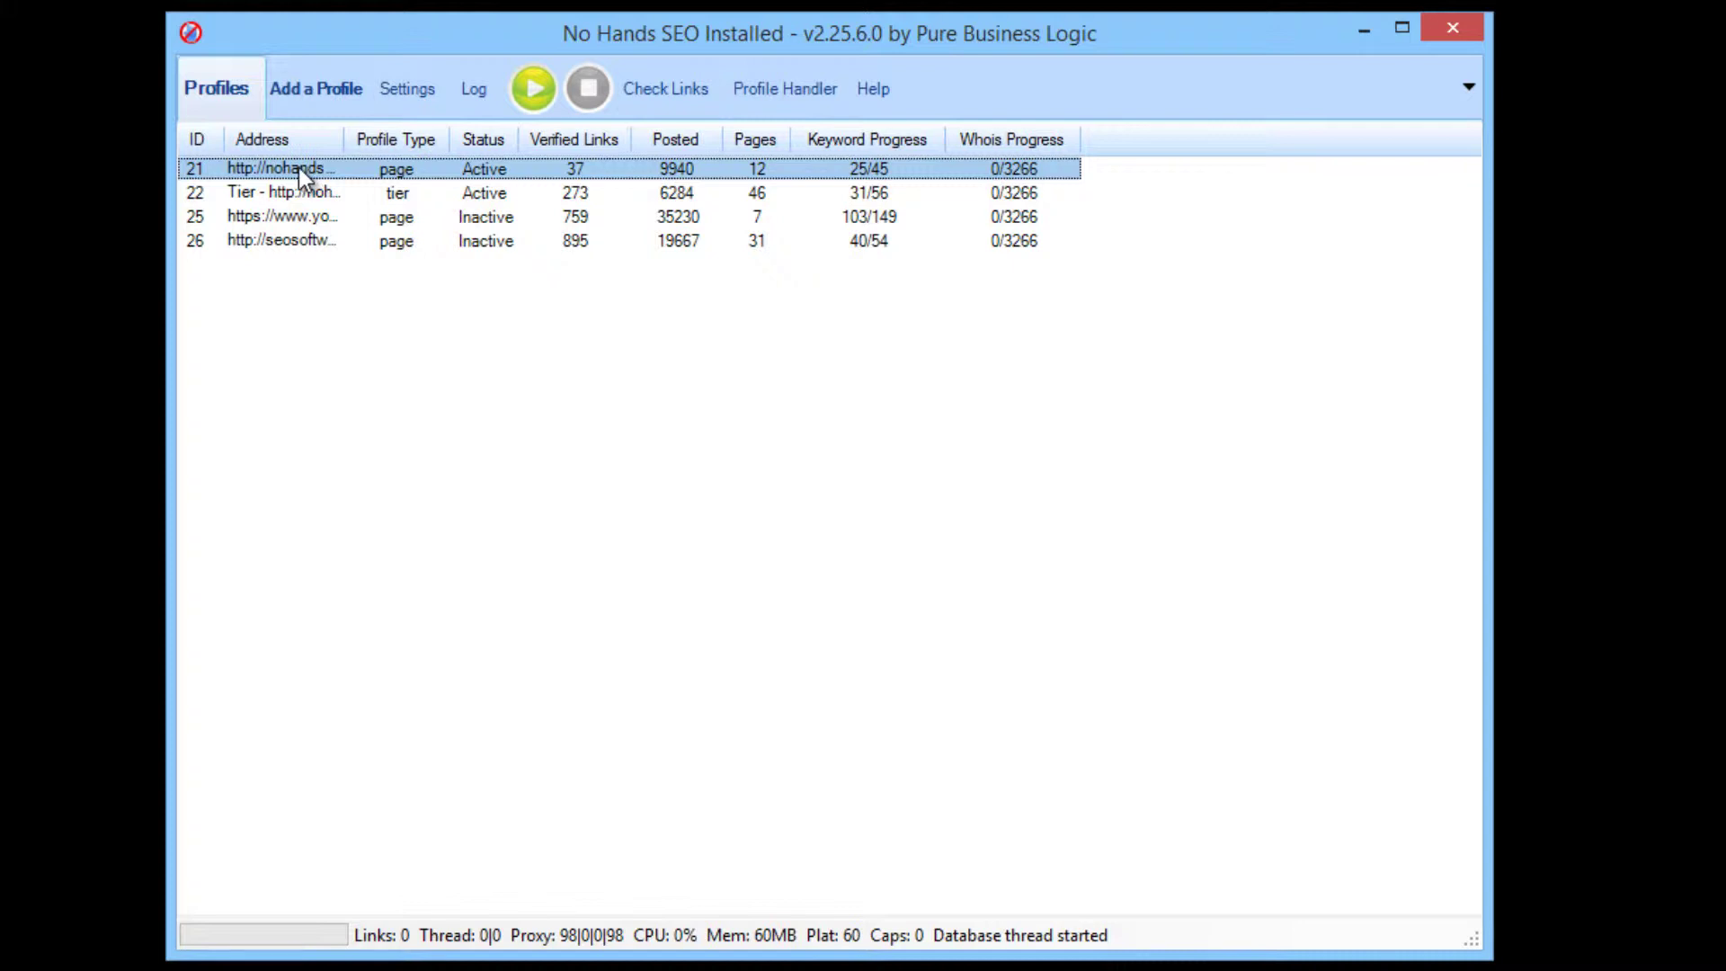
- Bring up profile 21's context menu, dismiss it without an action, and reselect profile 21
right_click(298, 167)
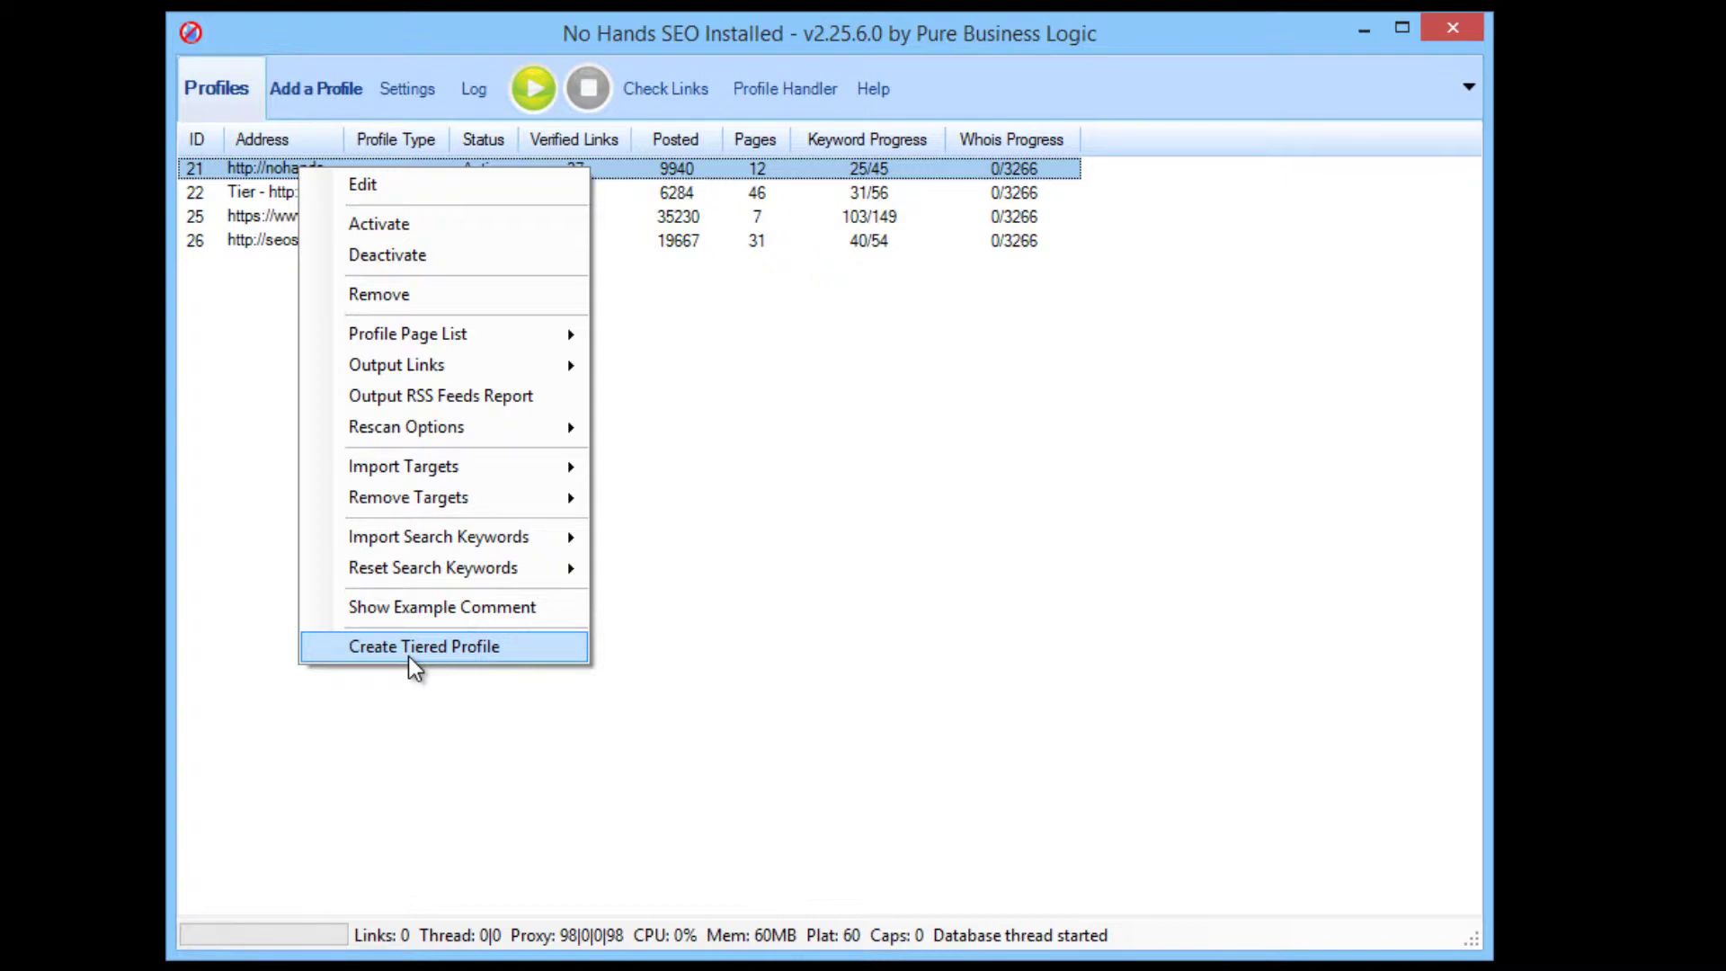
click(594, 504)
click(309, 171)
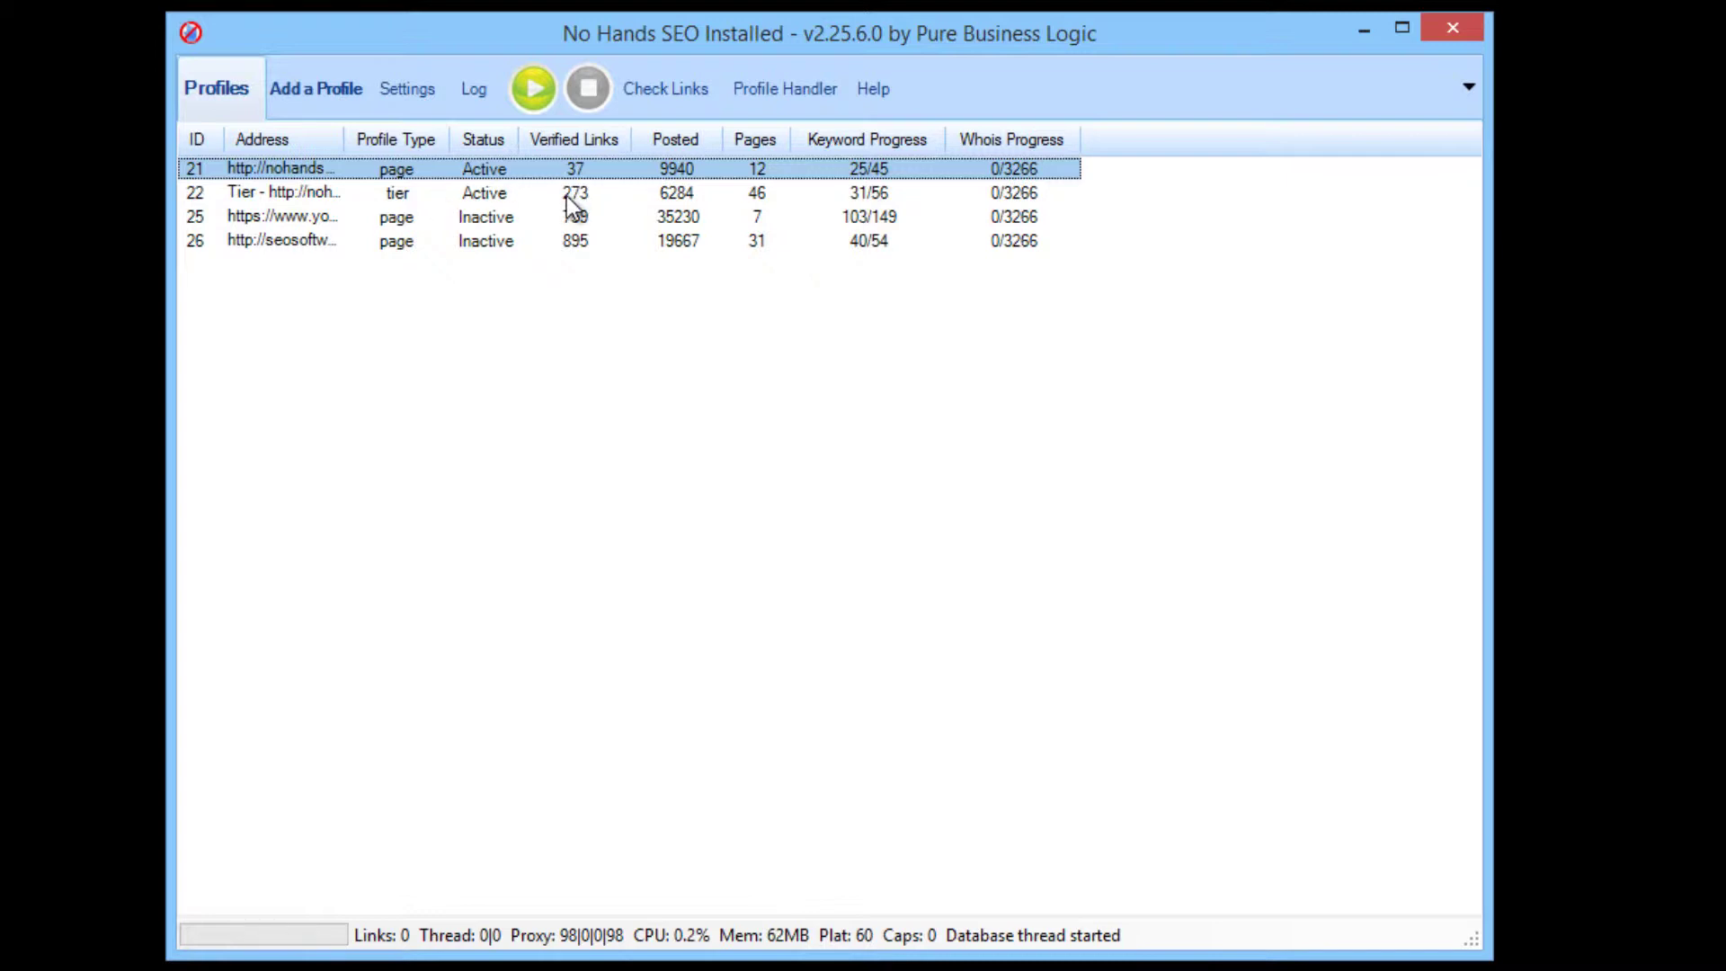
- Check nohandsproxies.com's verified links with PageRank, not saving to the database and declining text export
click(649, 92)
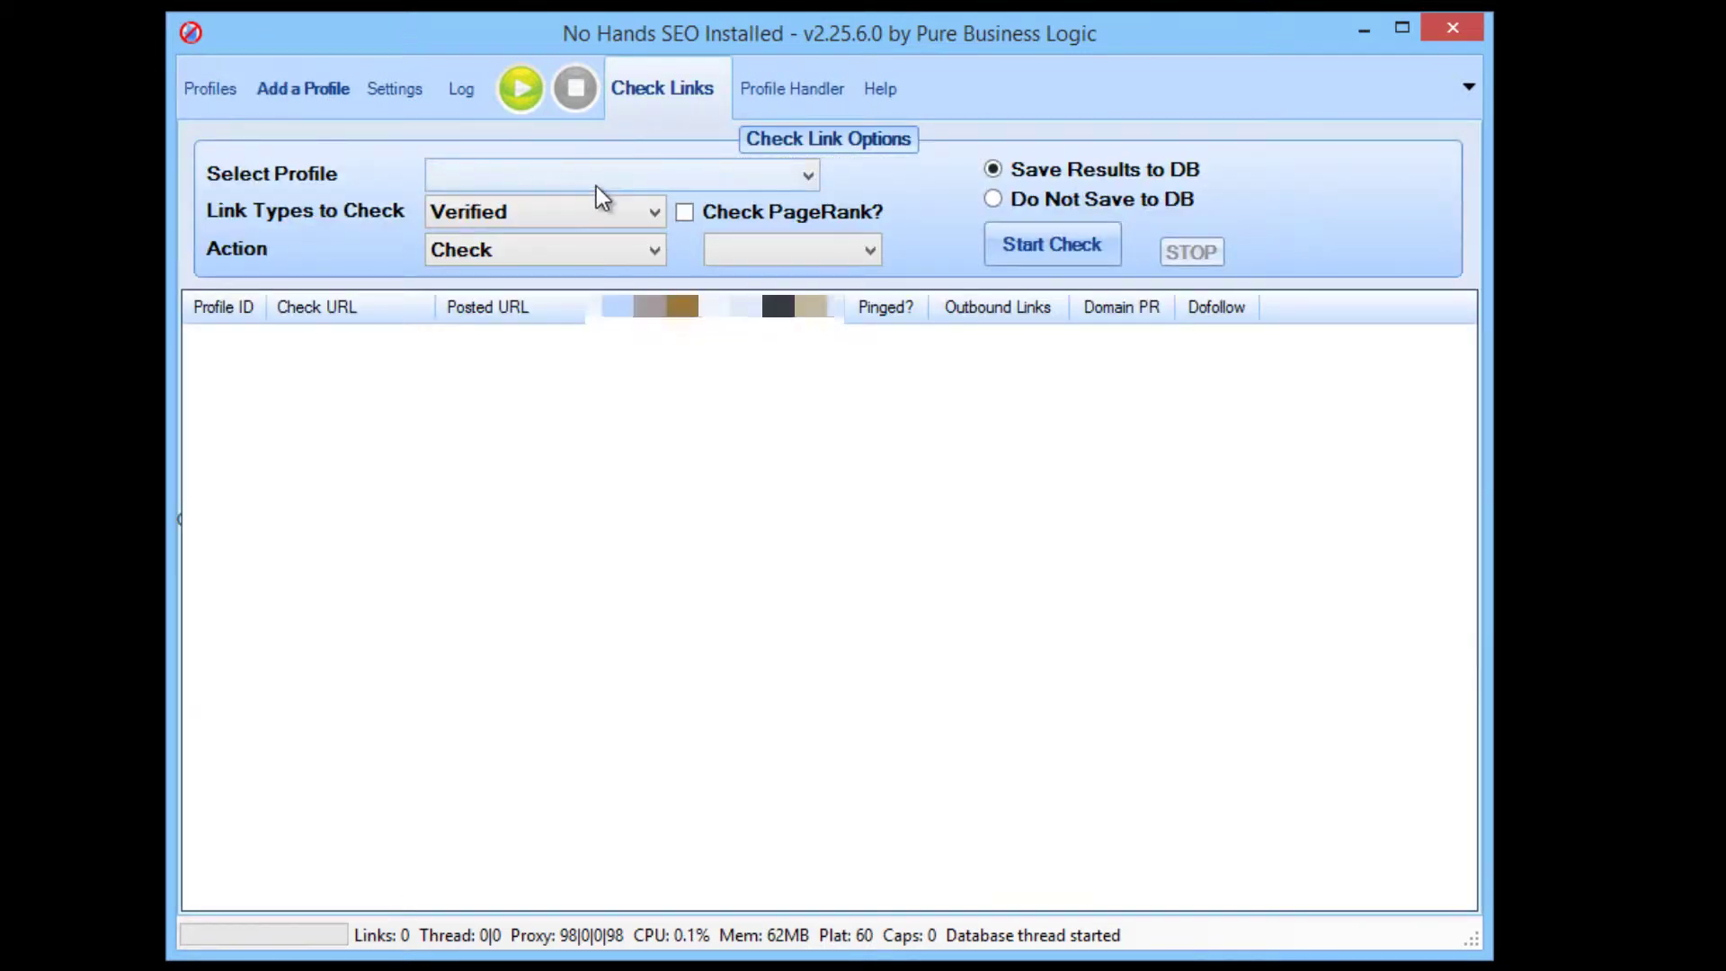
click(596, 184)
click(580, 244)
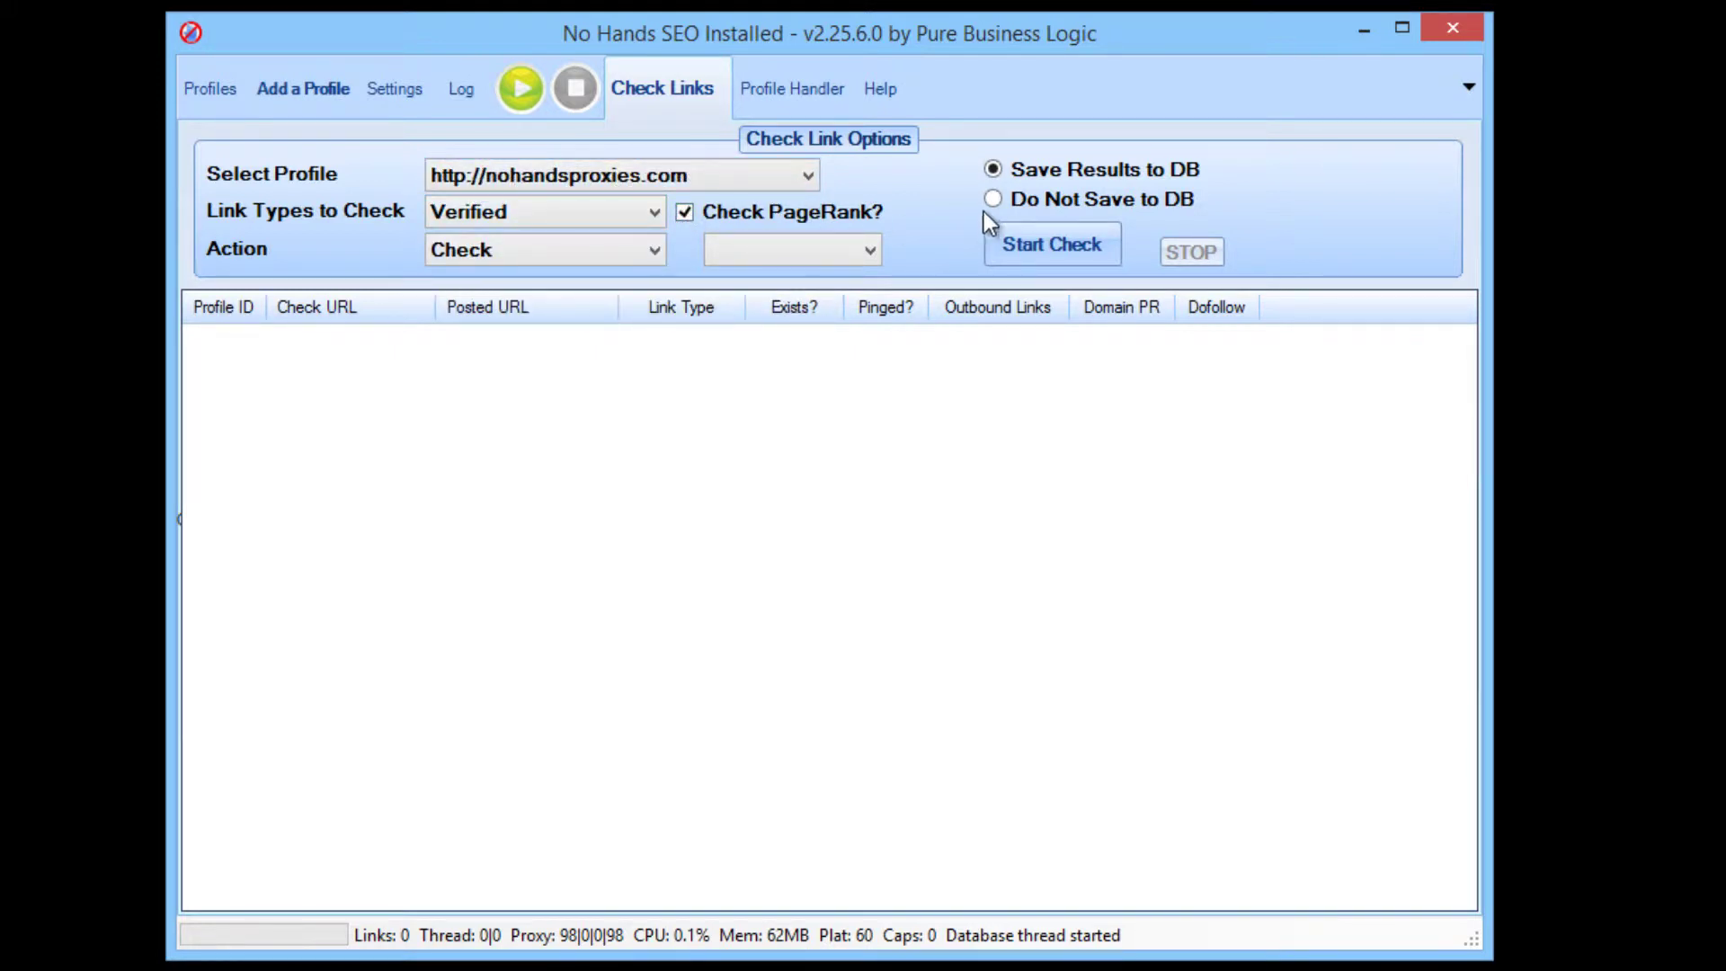
click(1016, 199)
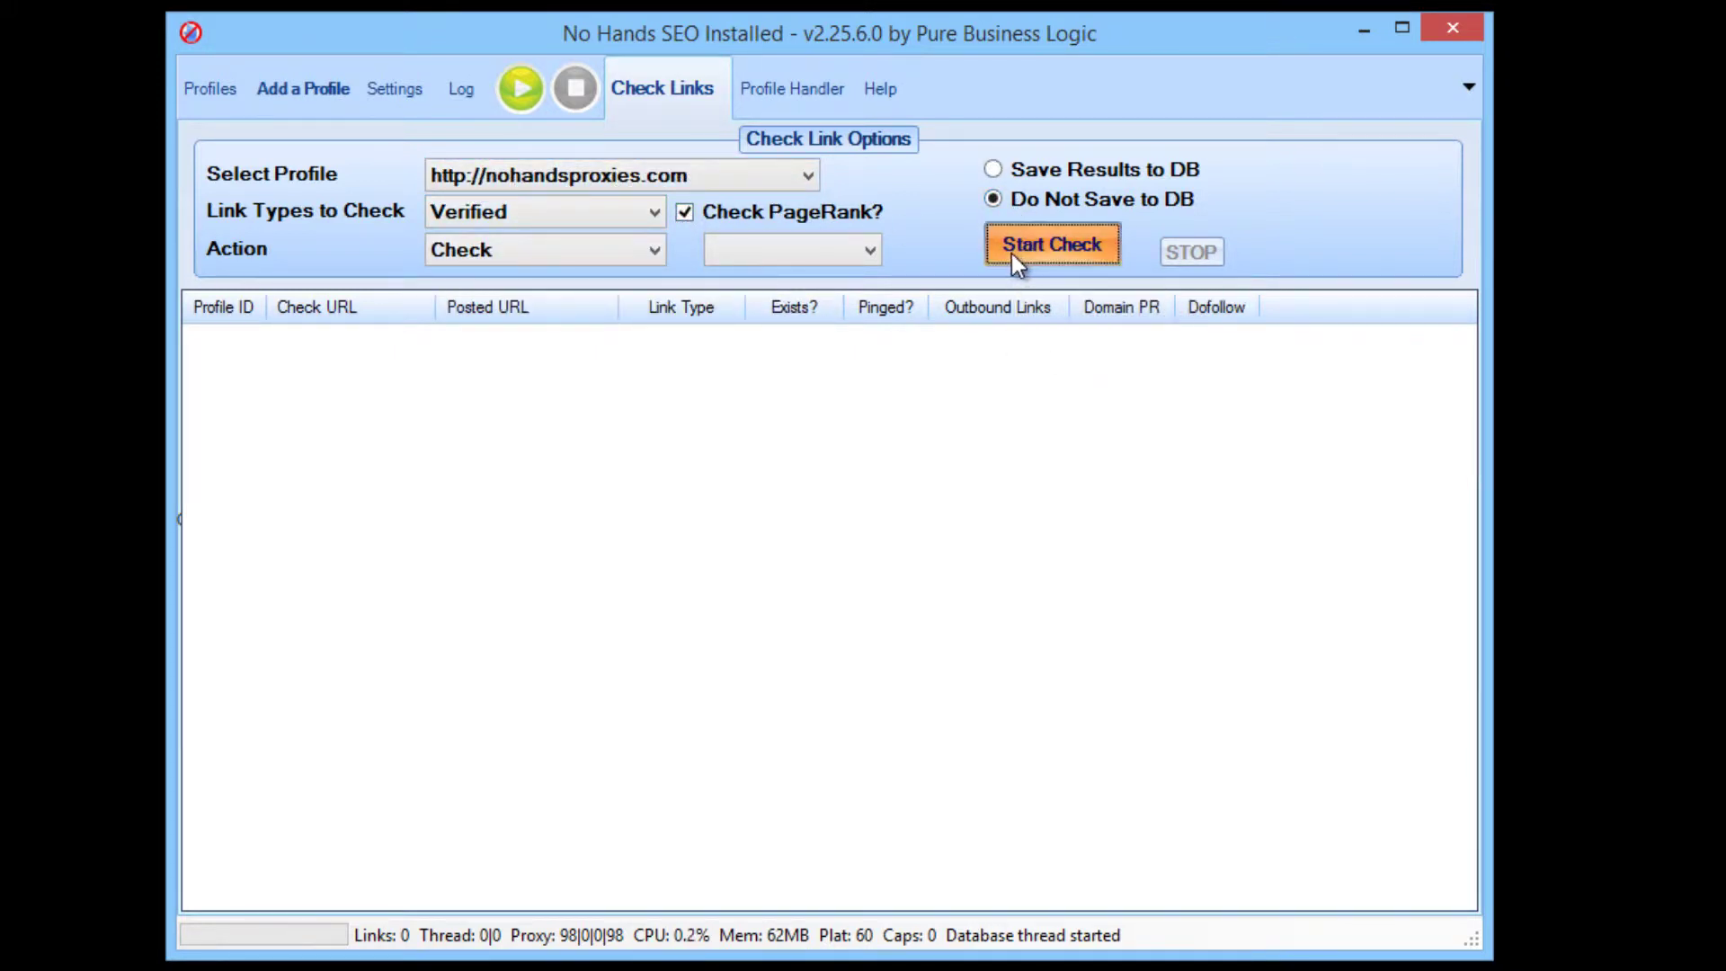
click(1011, 248)
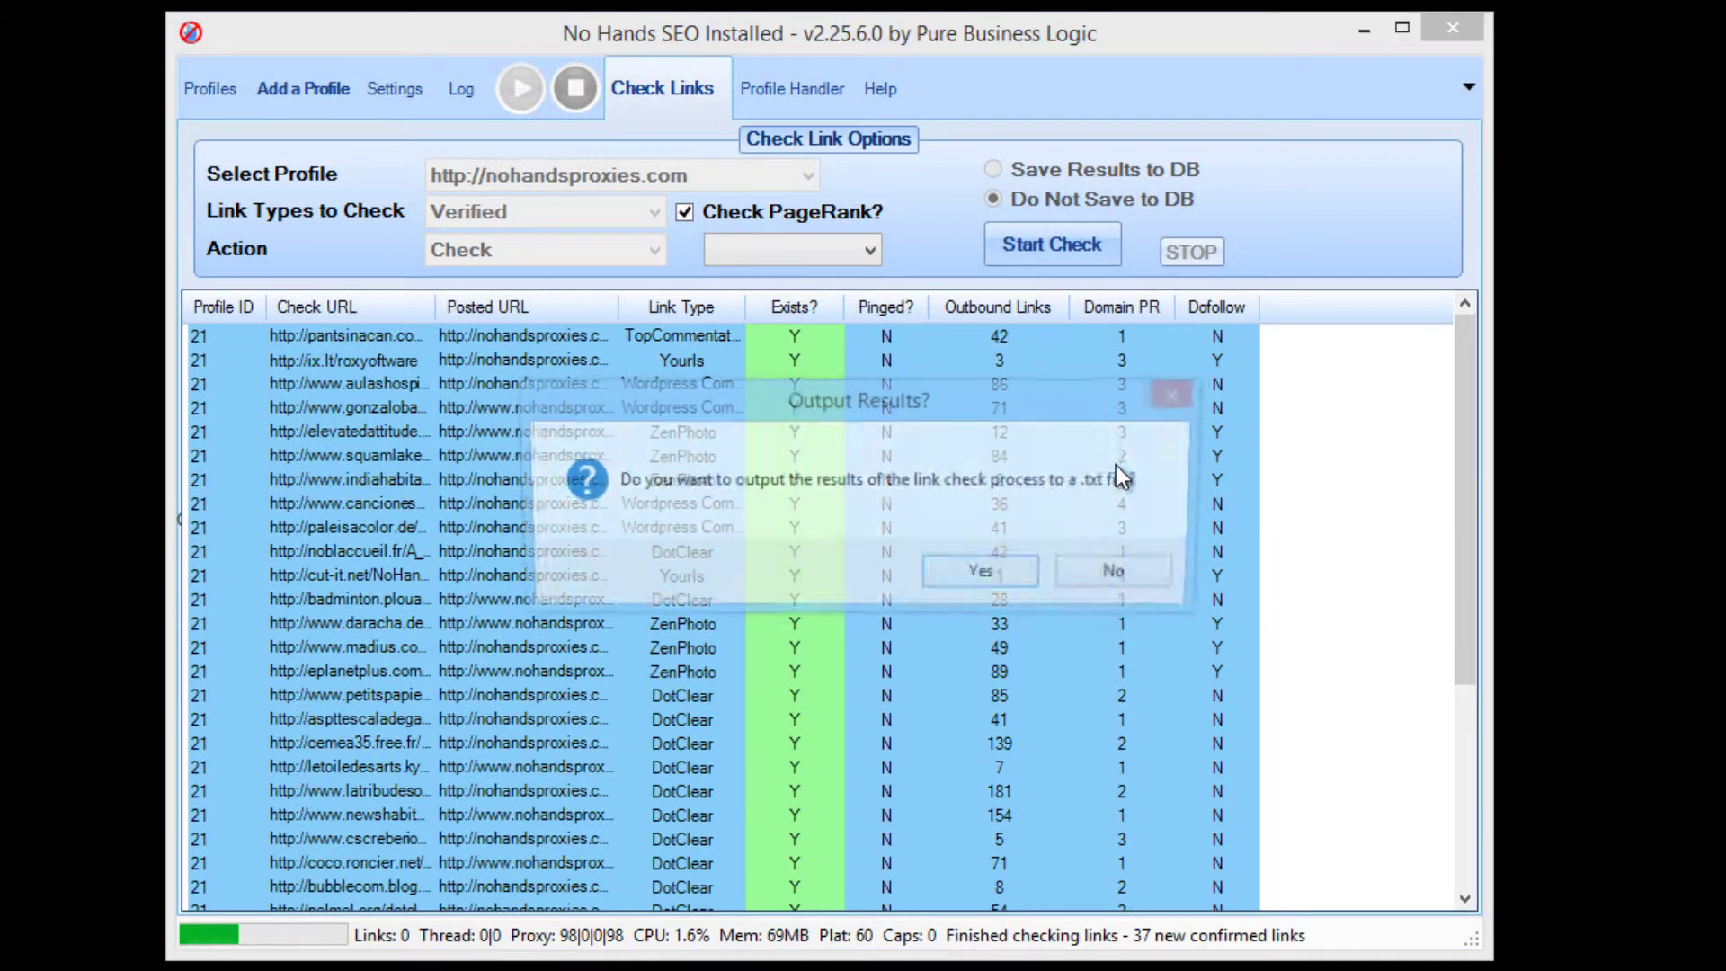
click(1118, 573)
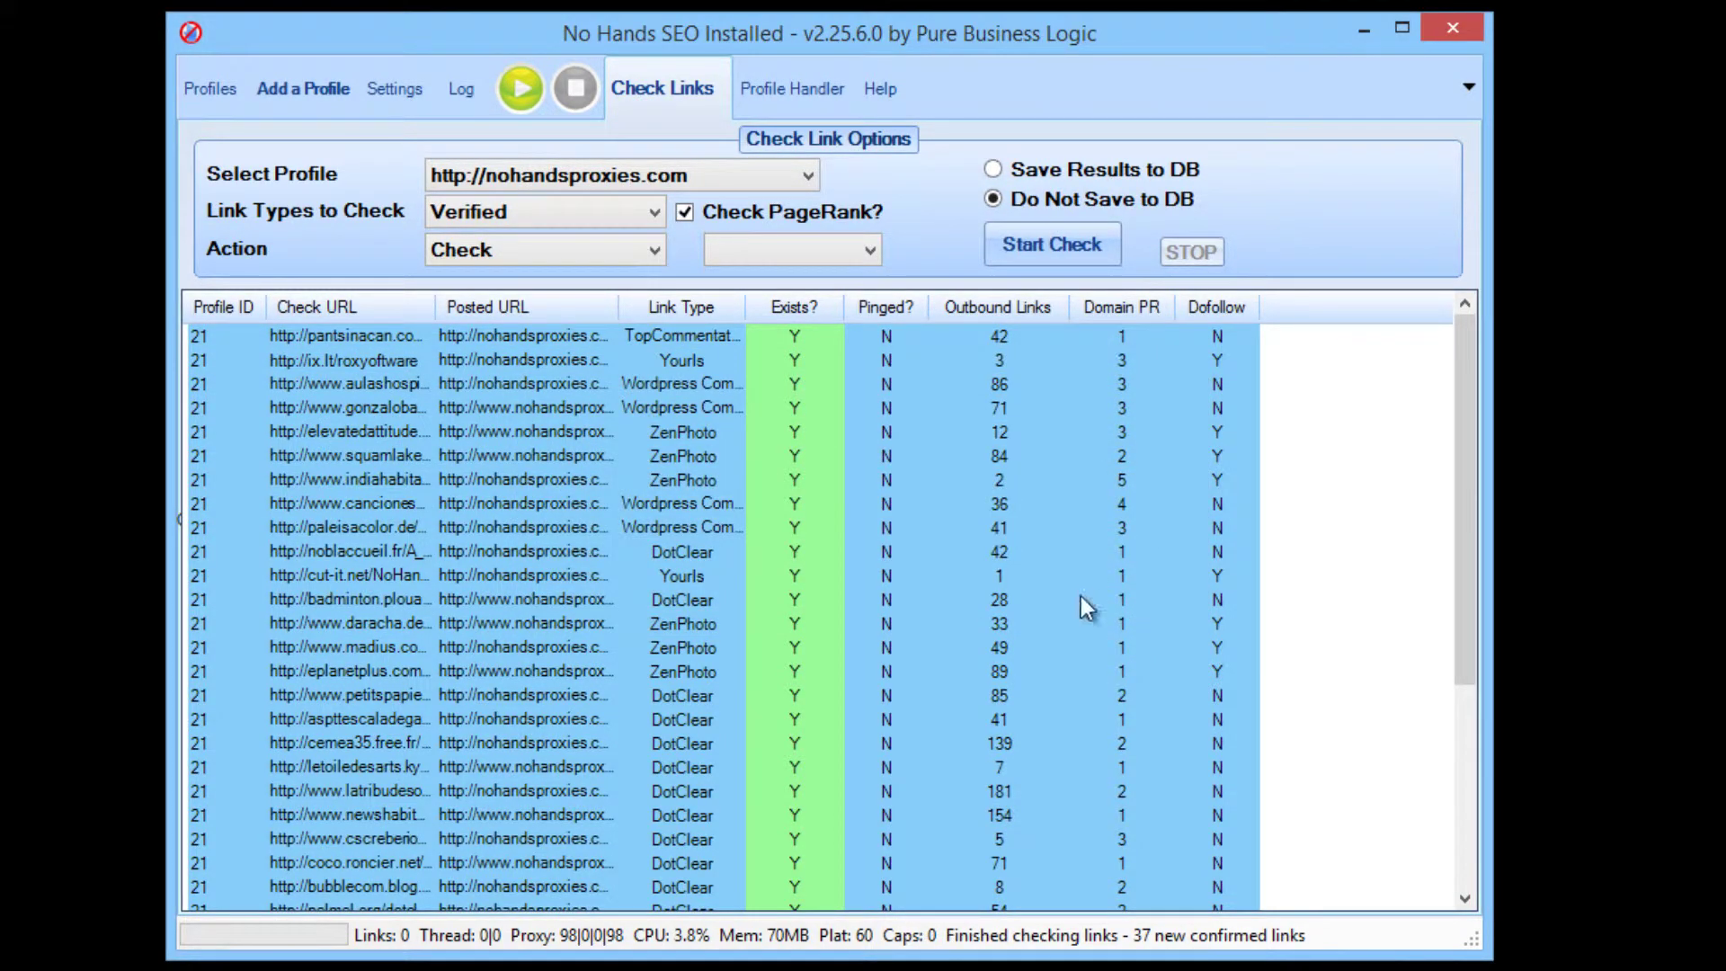
- Scroll the check results and sort them by the Domain PR column
scroll(1325, 564, down, 5)
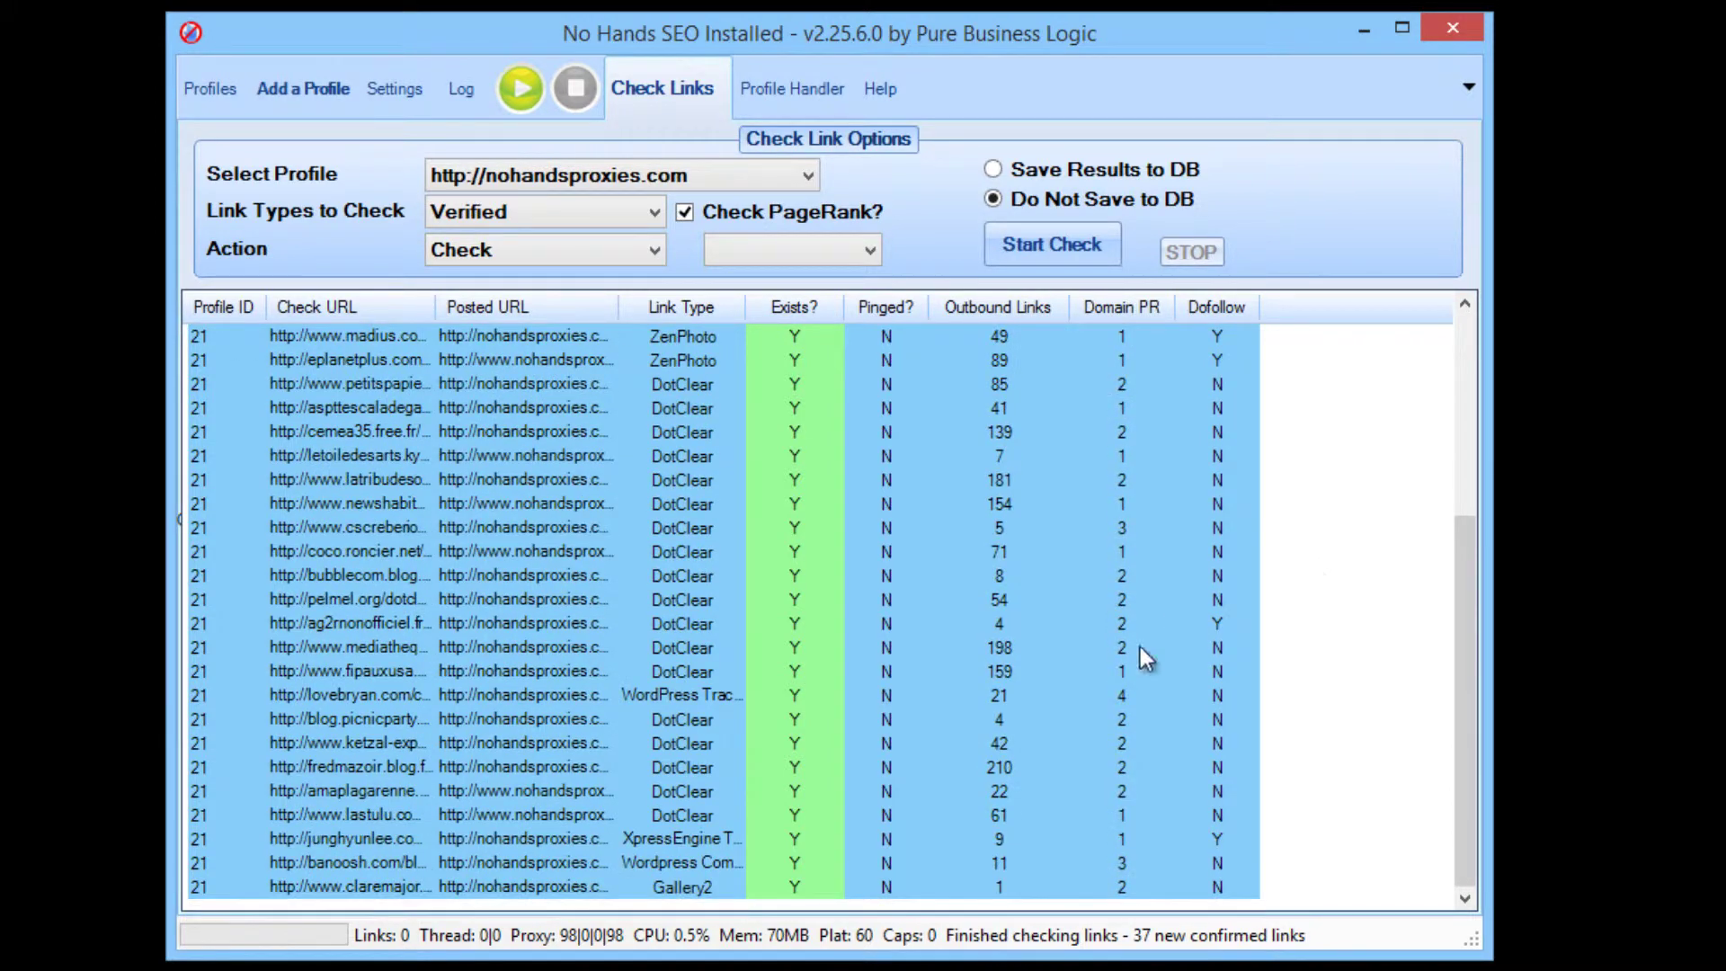
scroll(1002, 818, up, 5)
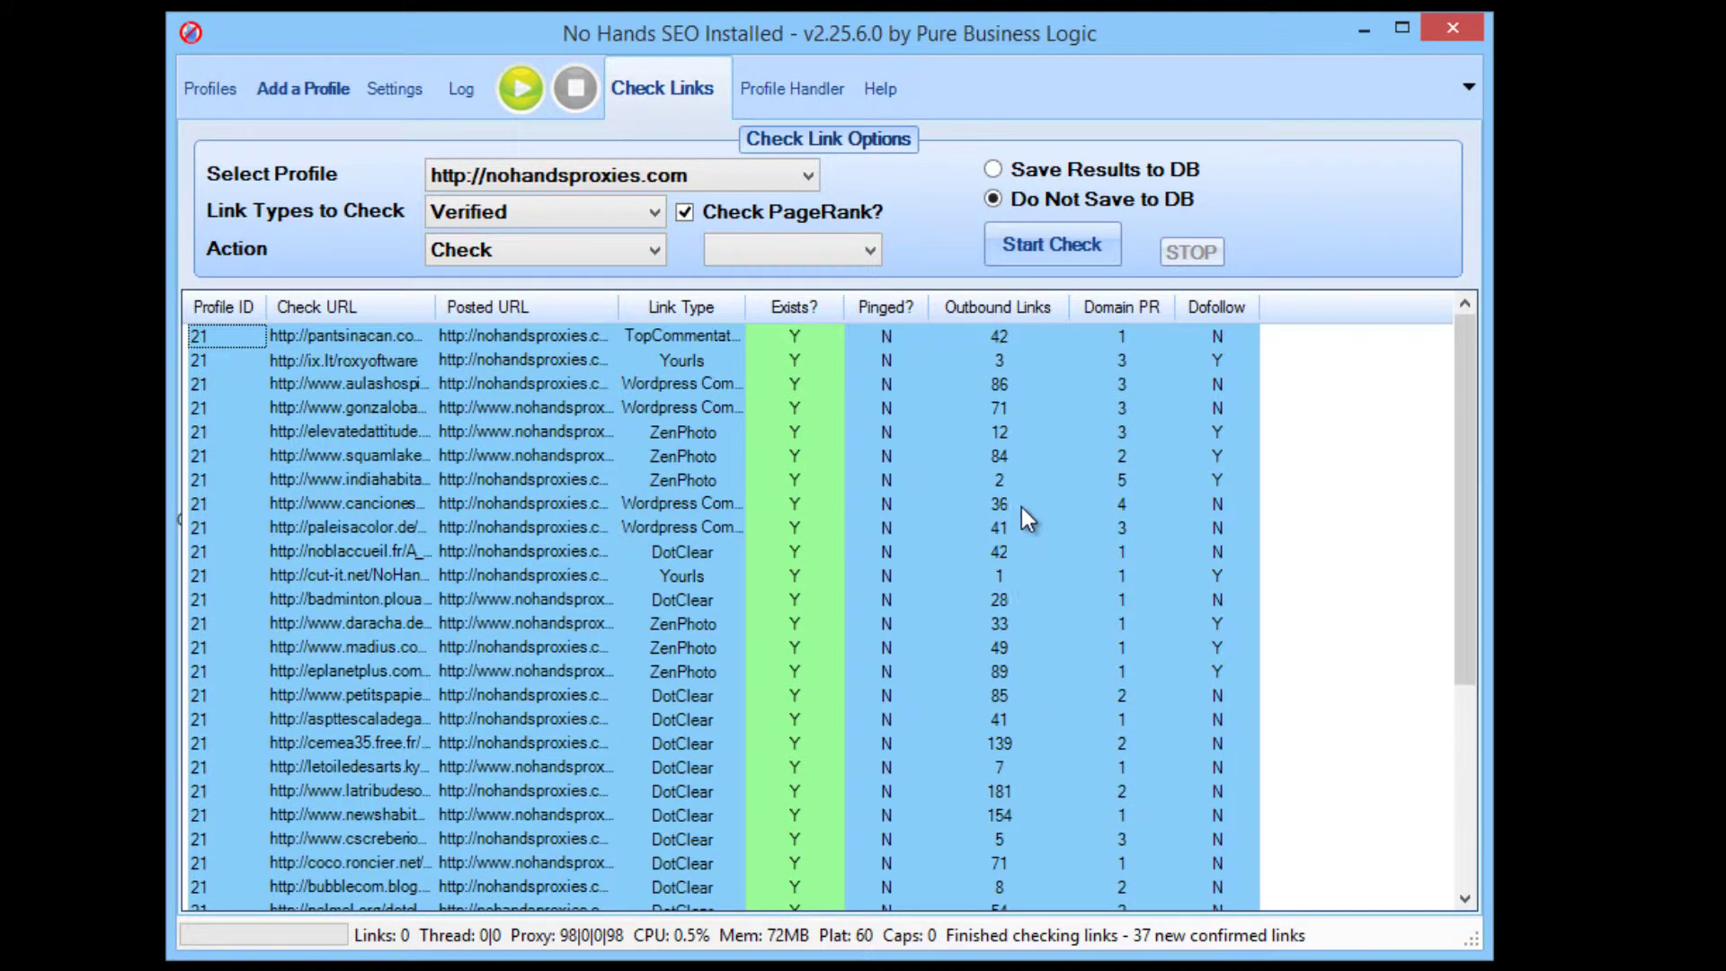
click(1135, 313)
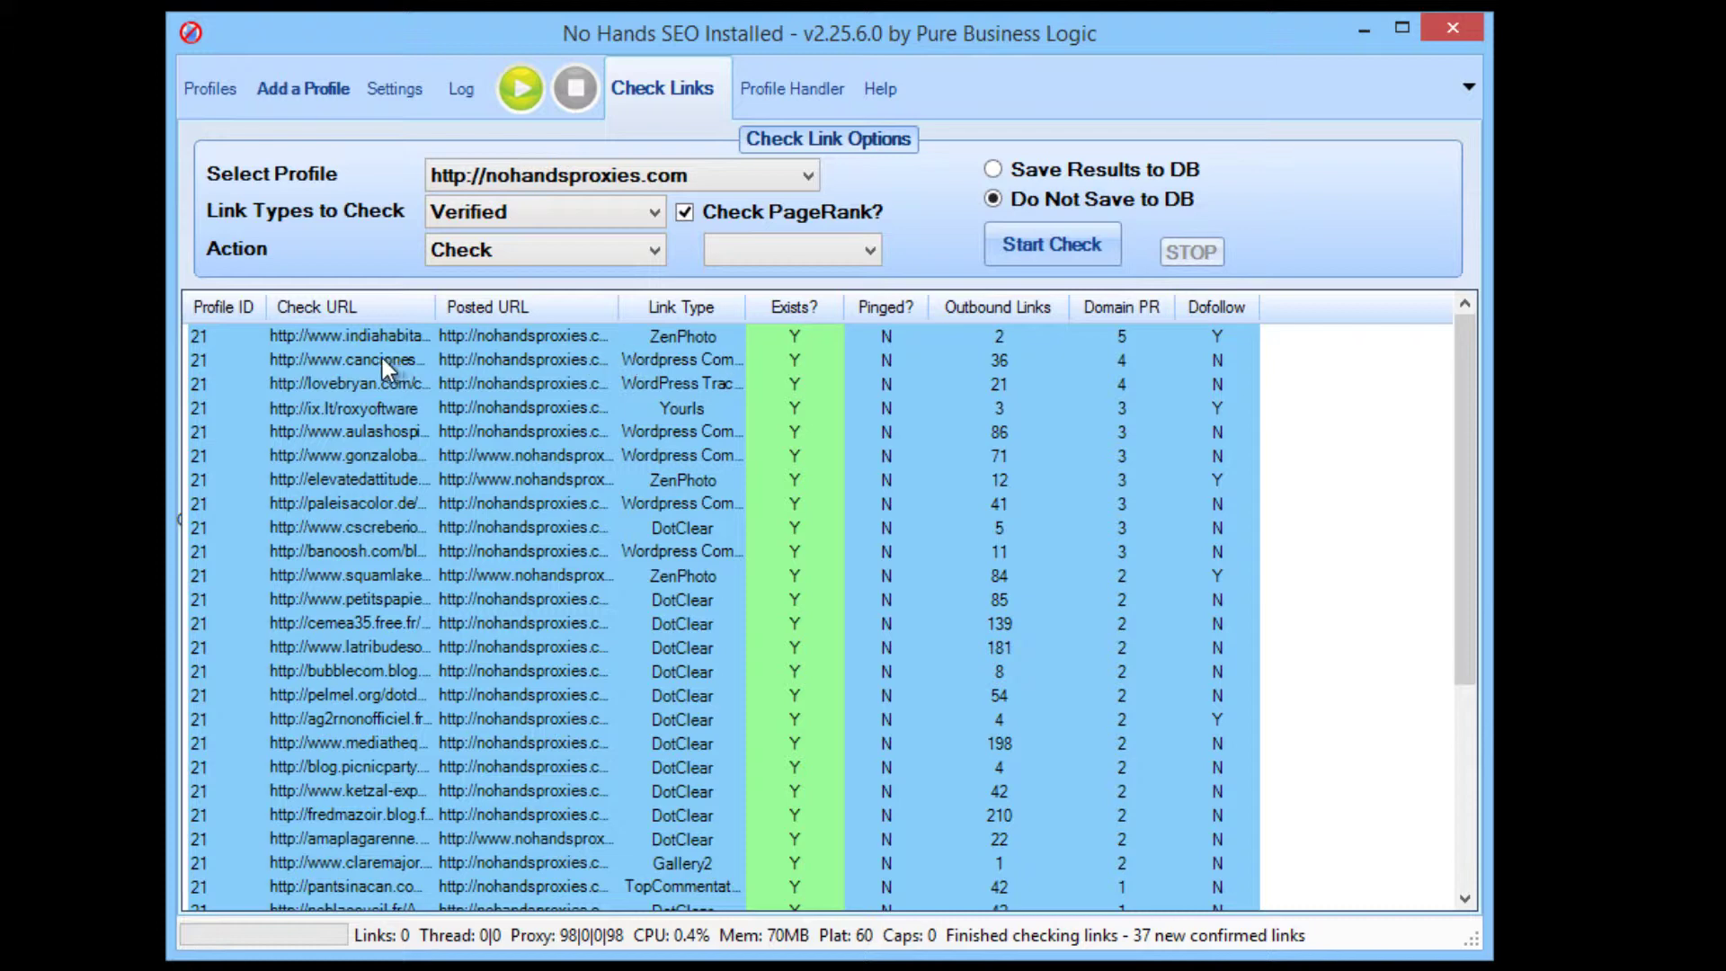
- Inspect the petitspapie, pelmel.org, gonzaloba and first result rows
drag(374, 351, 358, 599)
click(350, 693)
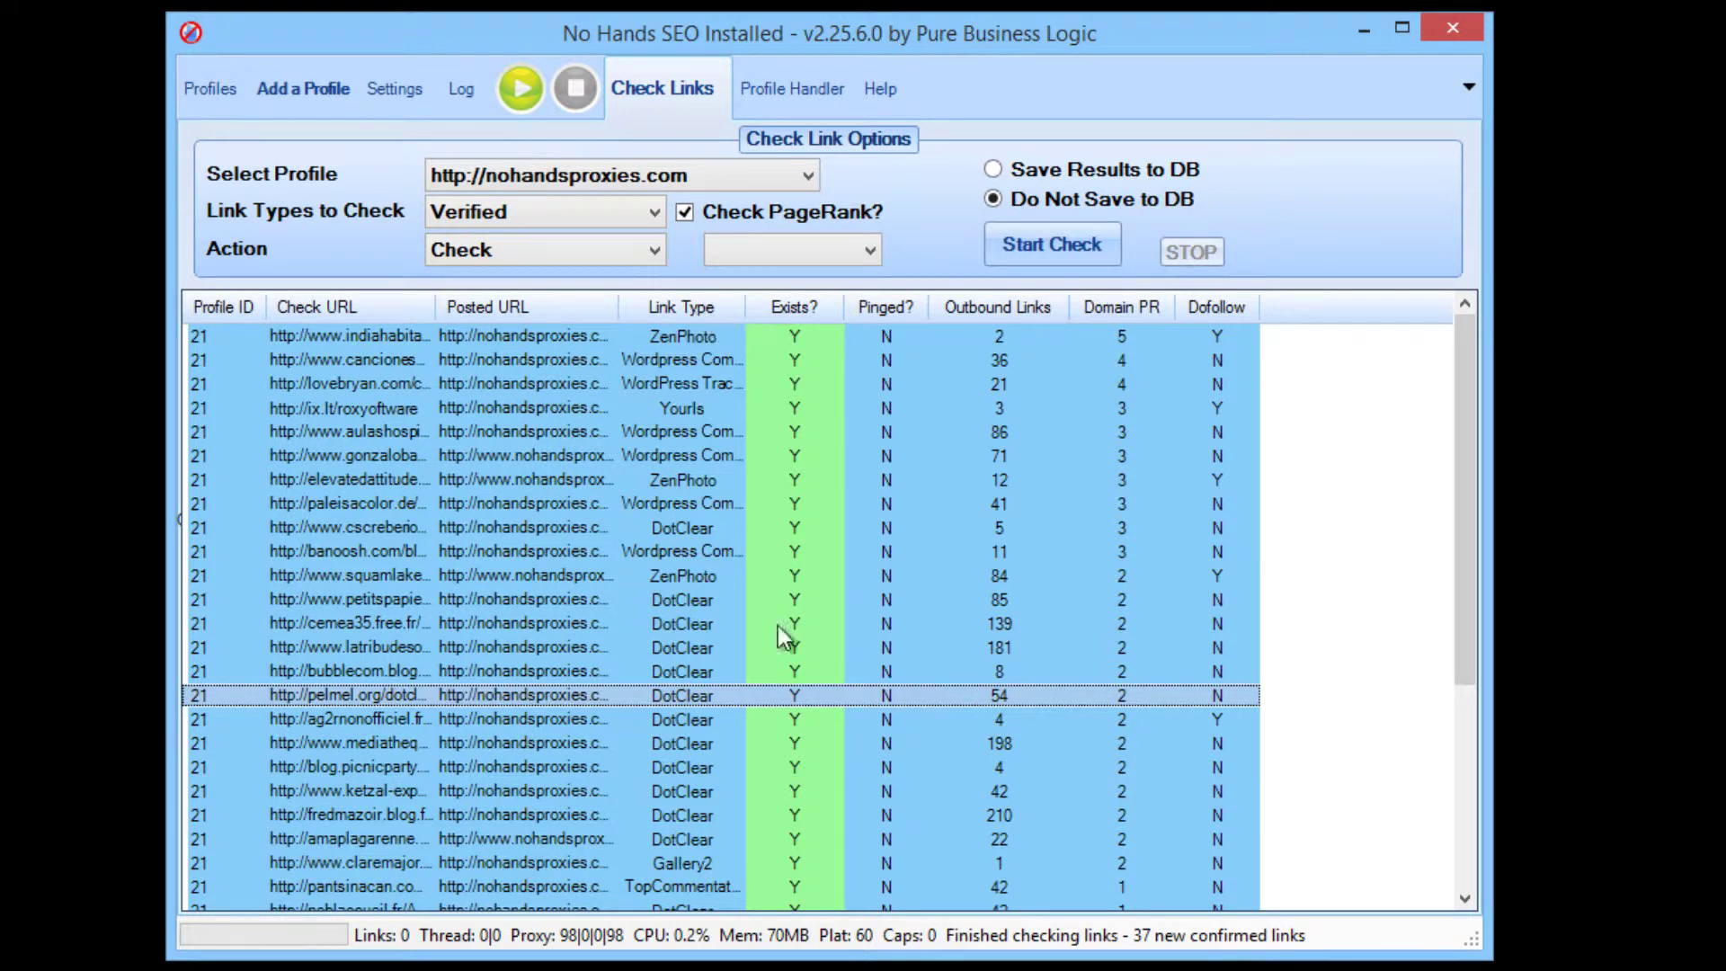
click(816, 455)
scroll(833, 466, down, 2)
scroll(829, 457, up, 2)
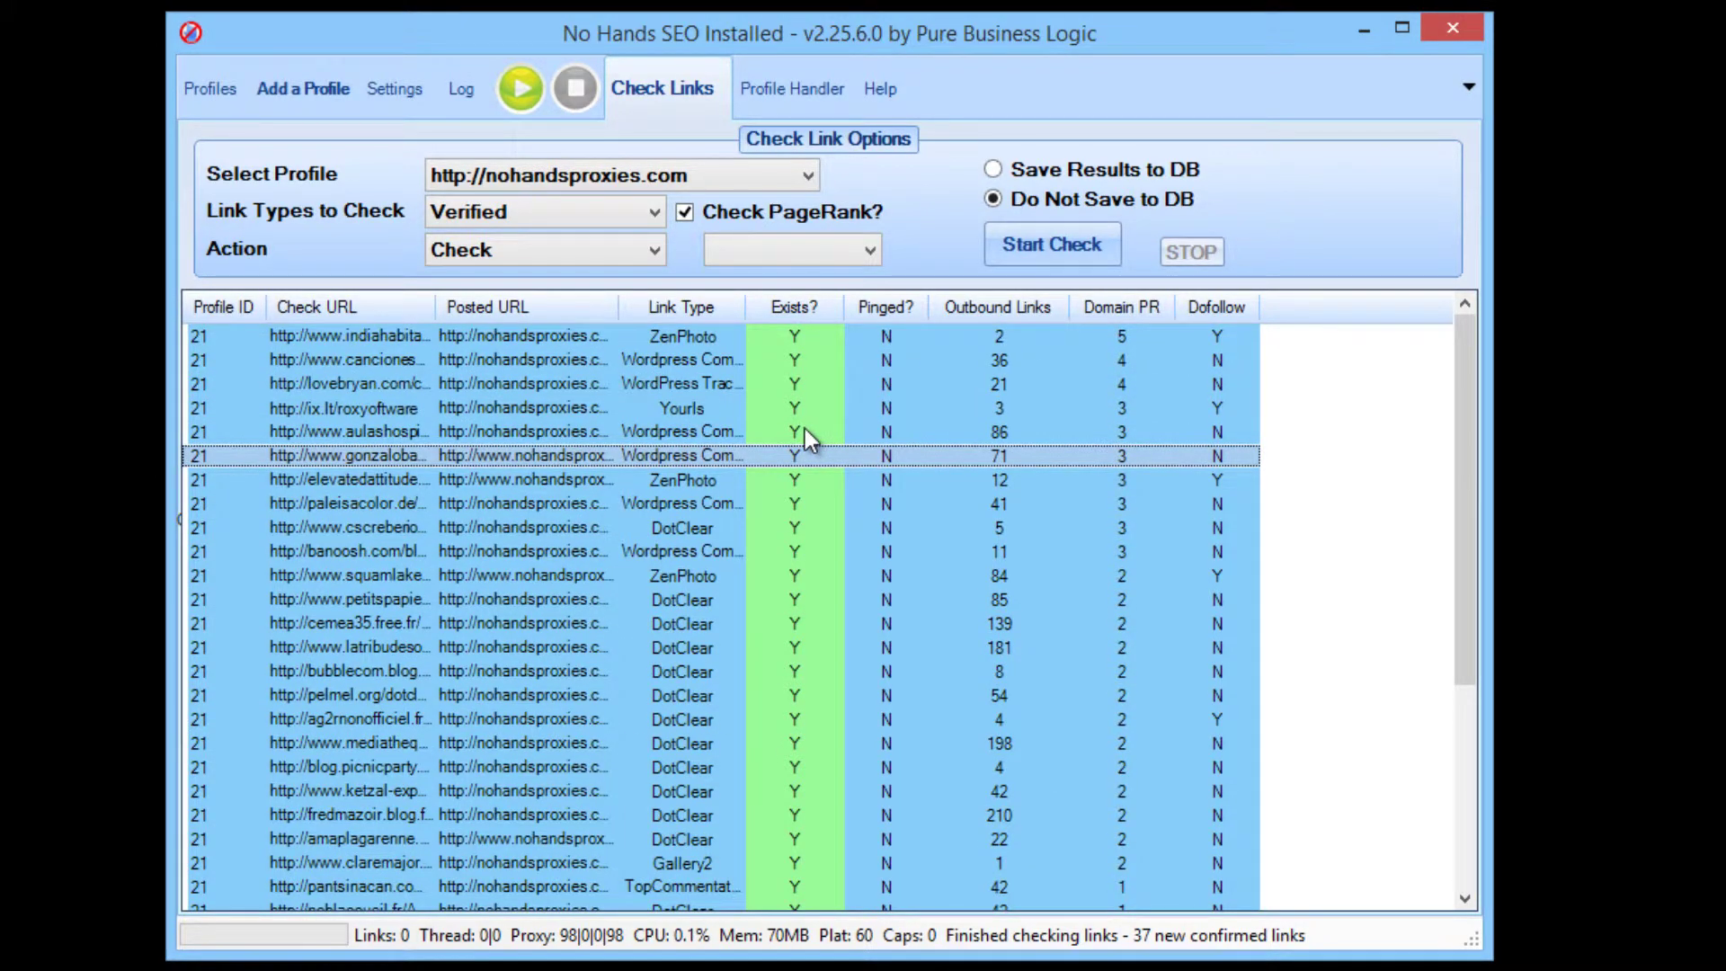
scroll(802, 428, down, 5)
scroll(802, 432, up, 5)
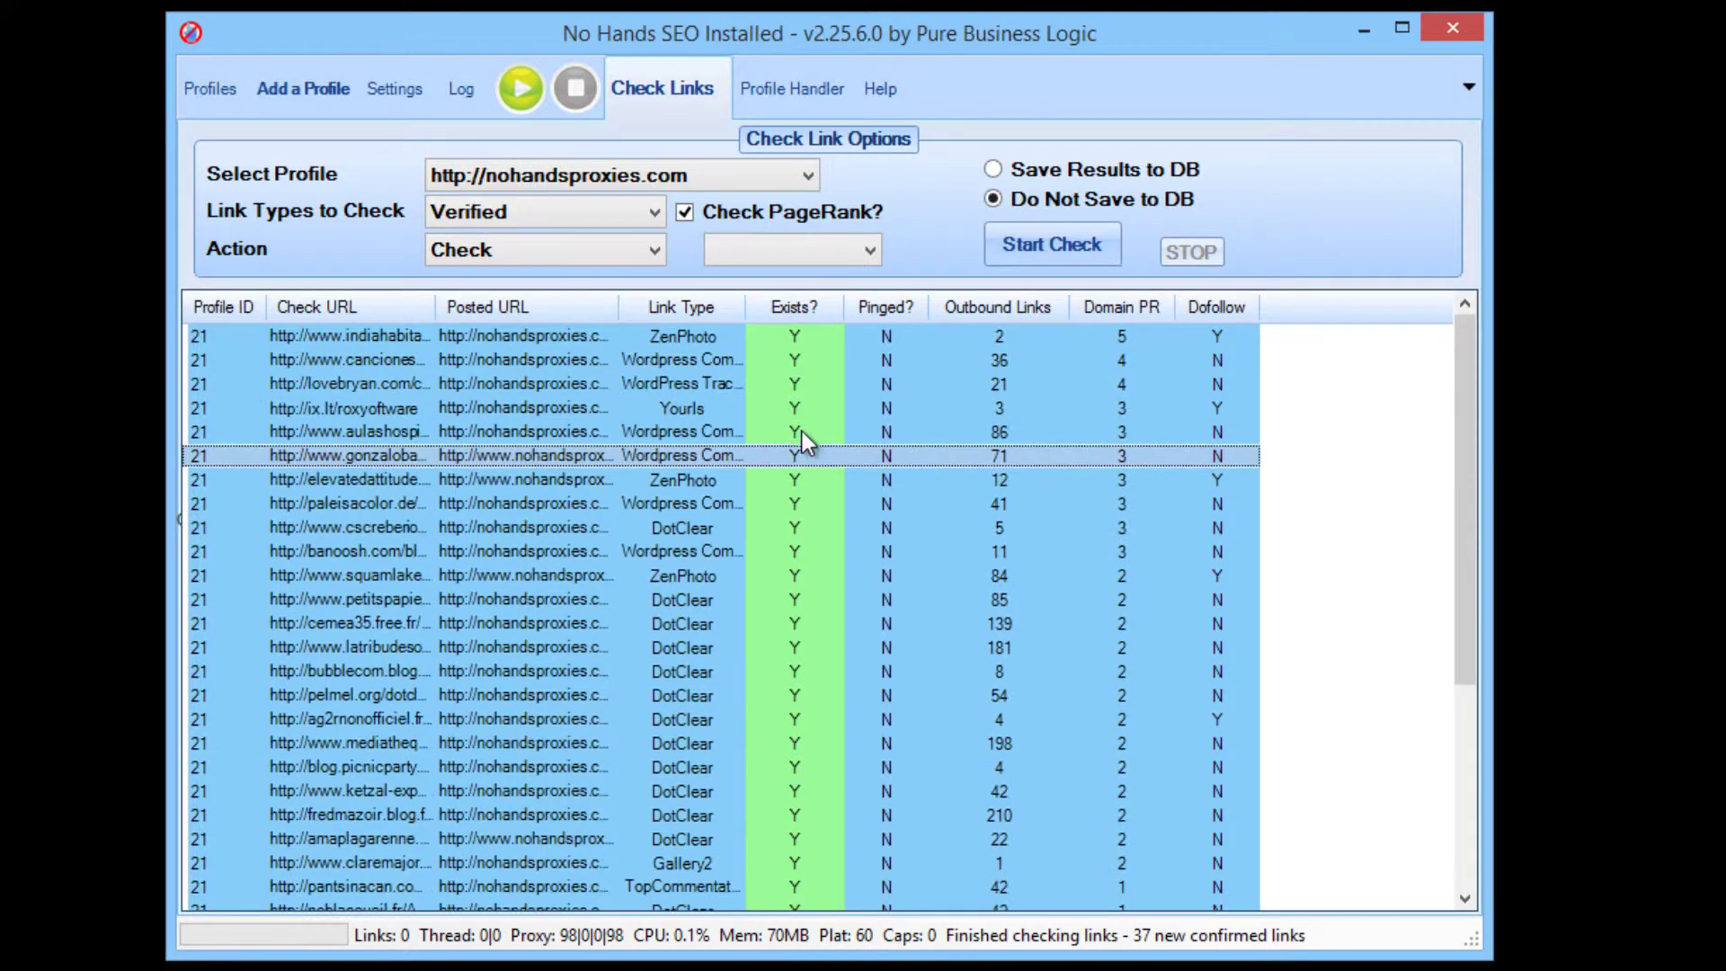
click(1009, 335)
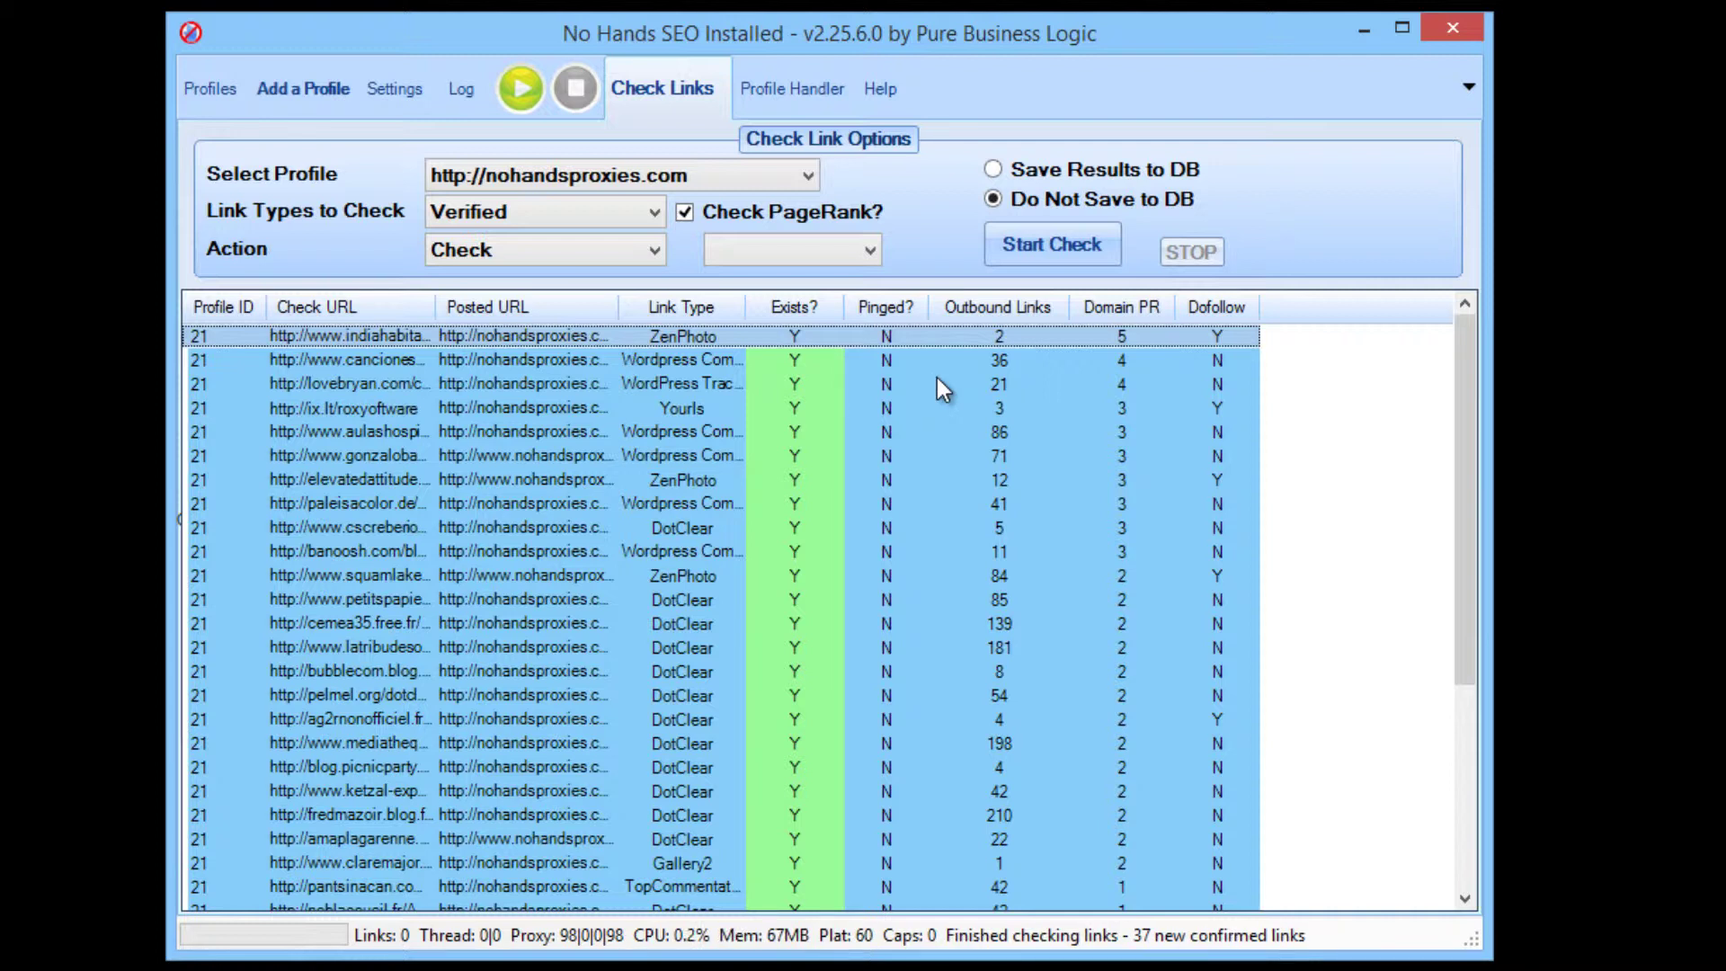
click(797, 483)
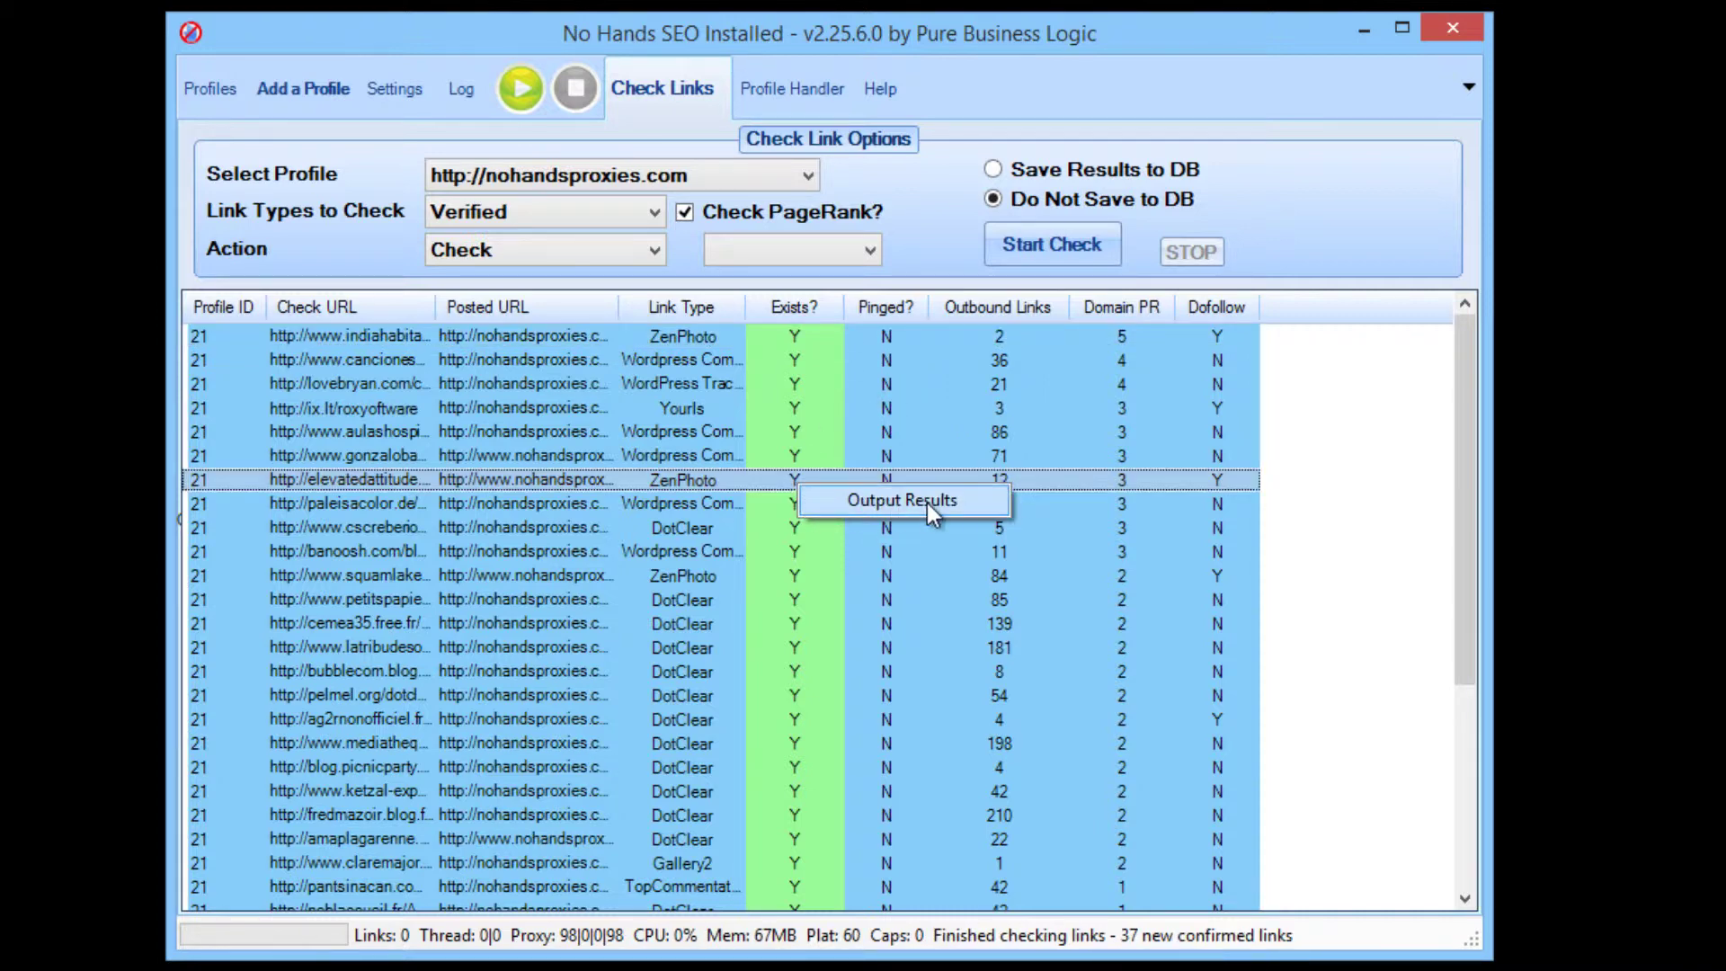
click(926, 503)
click(969, 578)
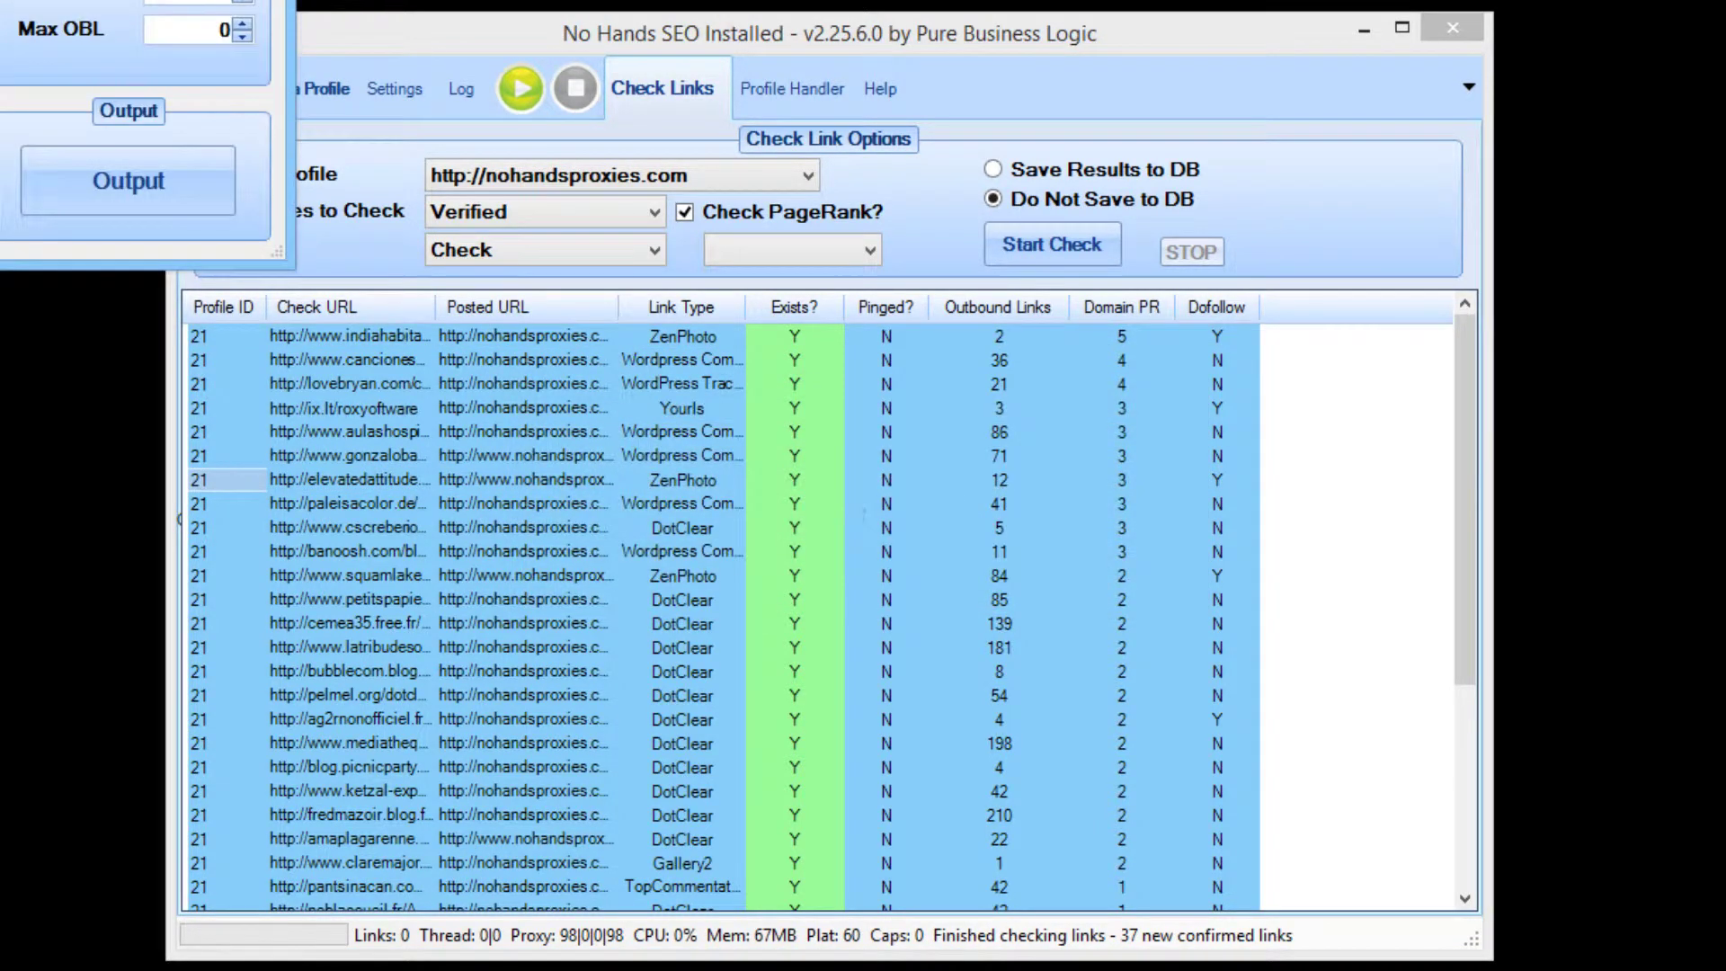
drag(37, 2, 919, 286)
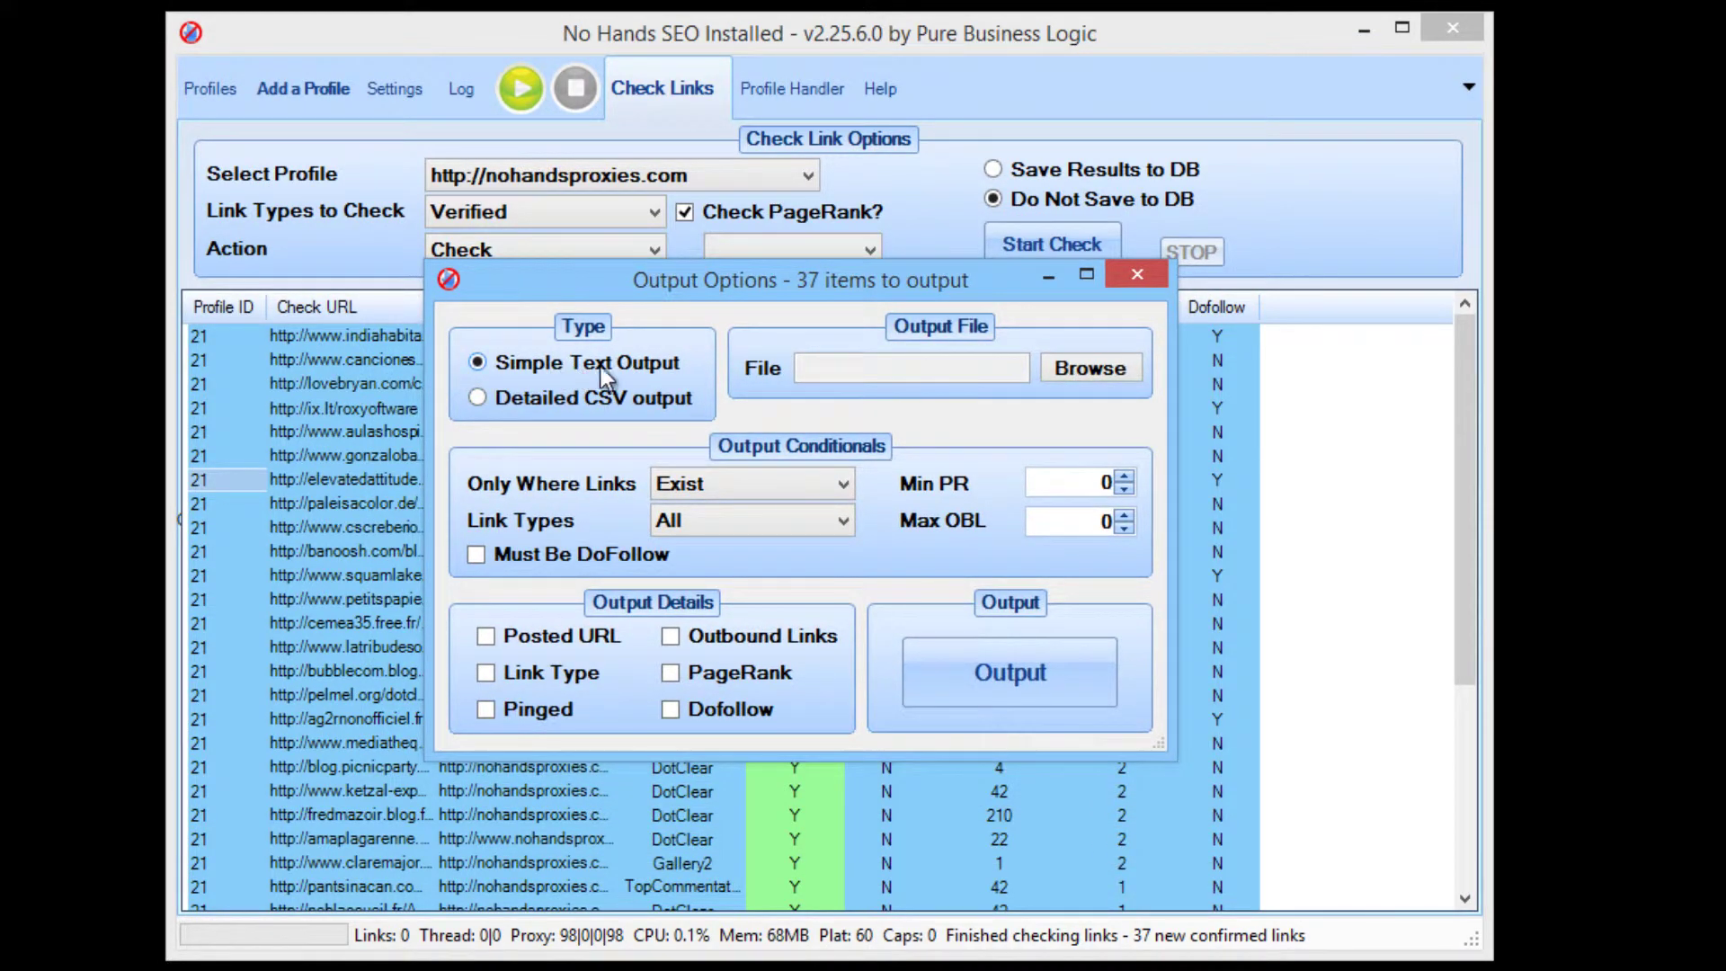
click(549, 400)
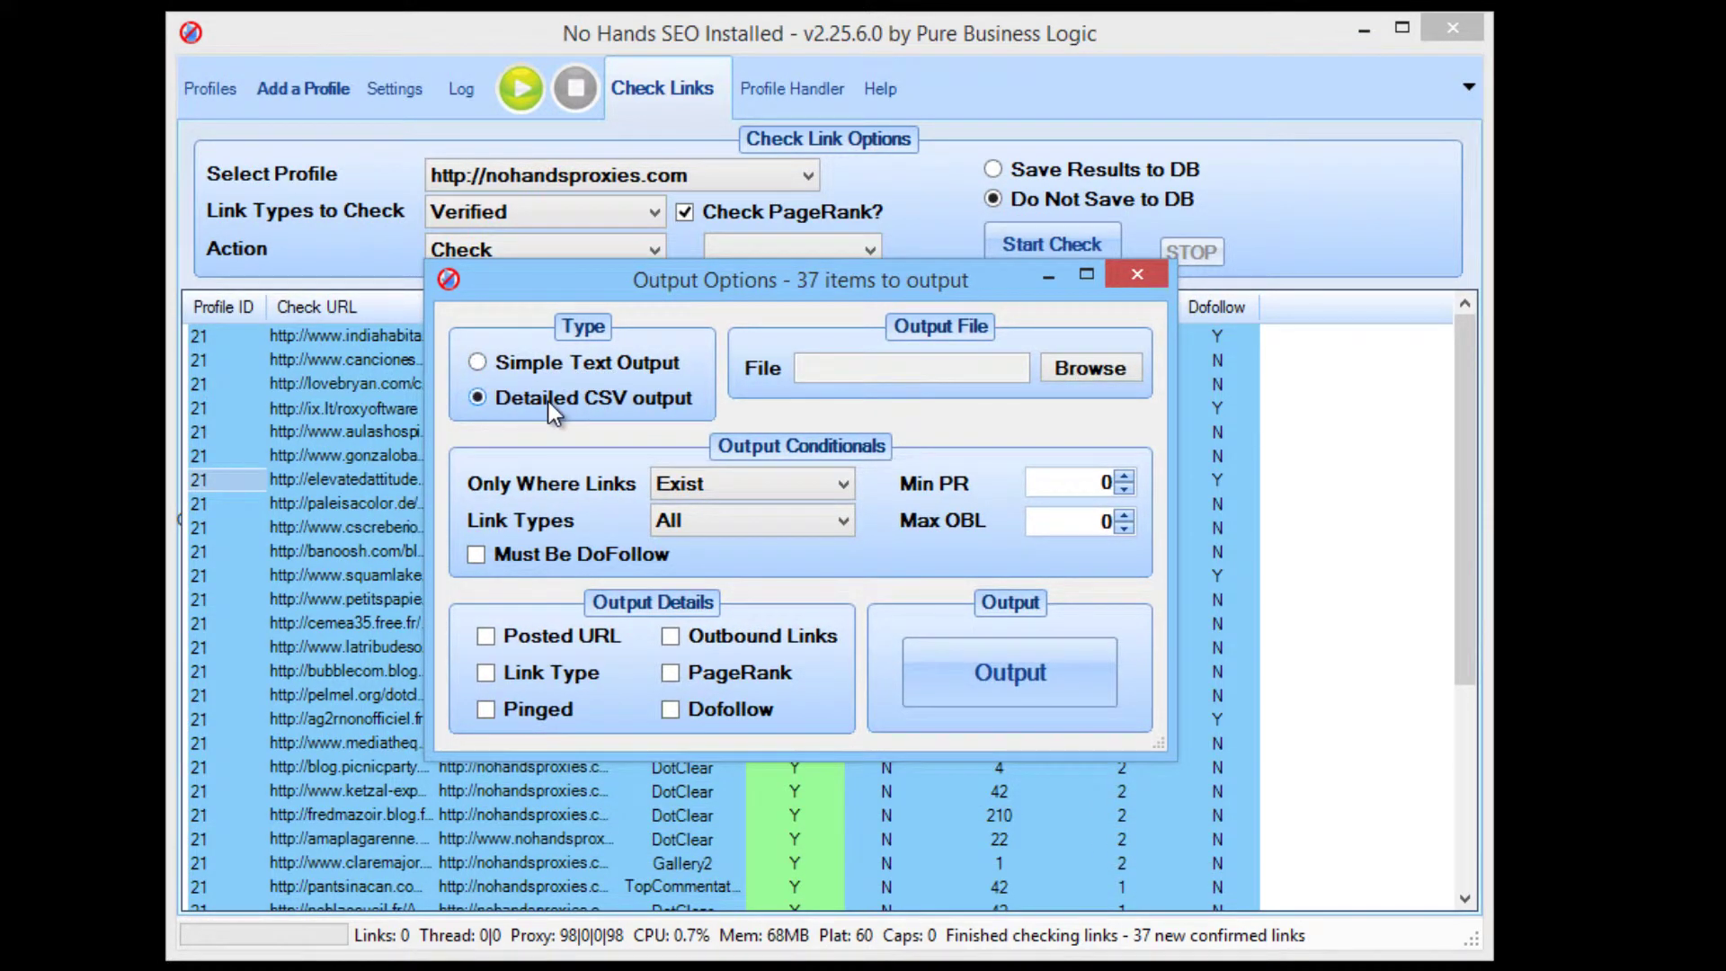
click(558, 637)
click(558, 672)
click(547, 711)
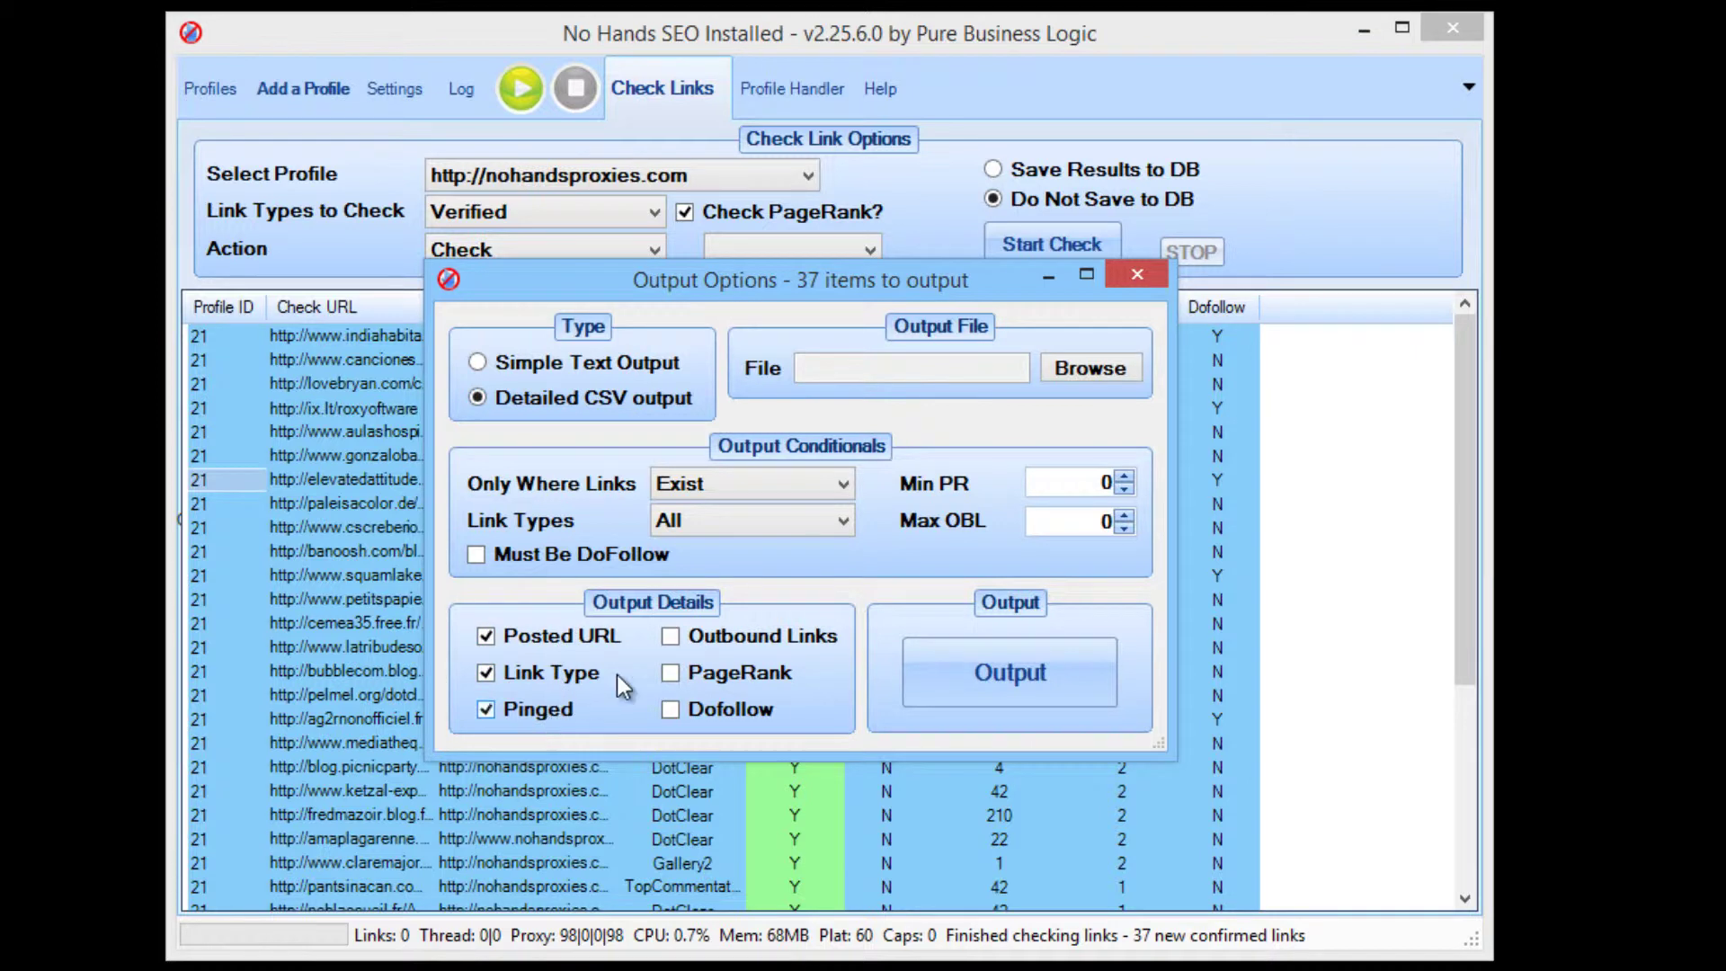
click(726, 639)
click(733, 676)
click(730, 711)
click(540, 710)
click(550, 672)
click(559, 637)
click(1099, 519)
key(BackSpace)
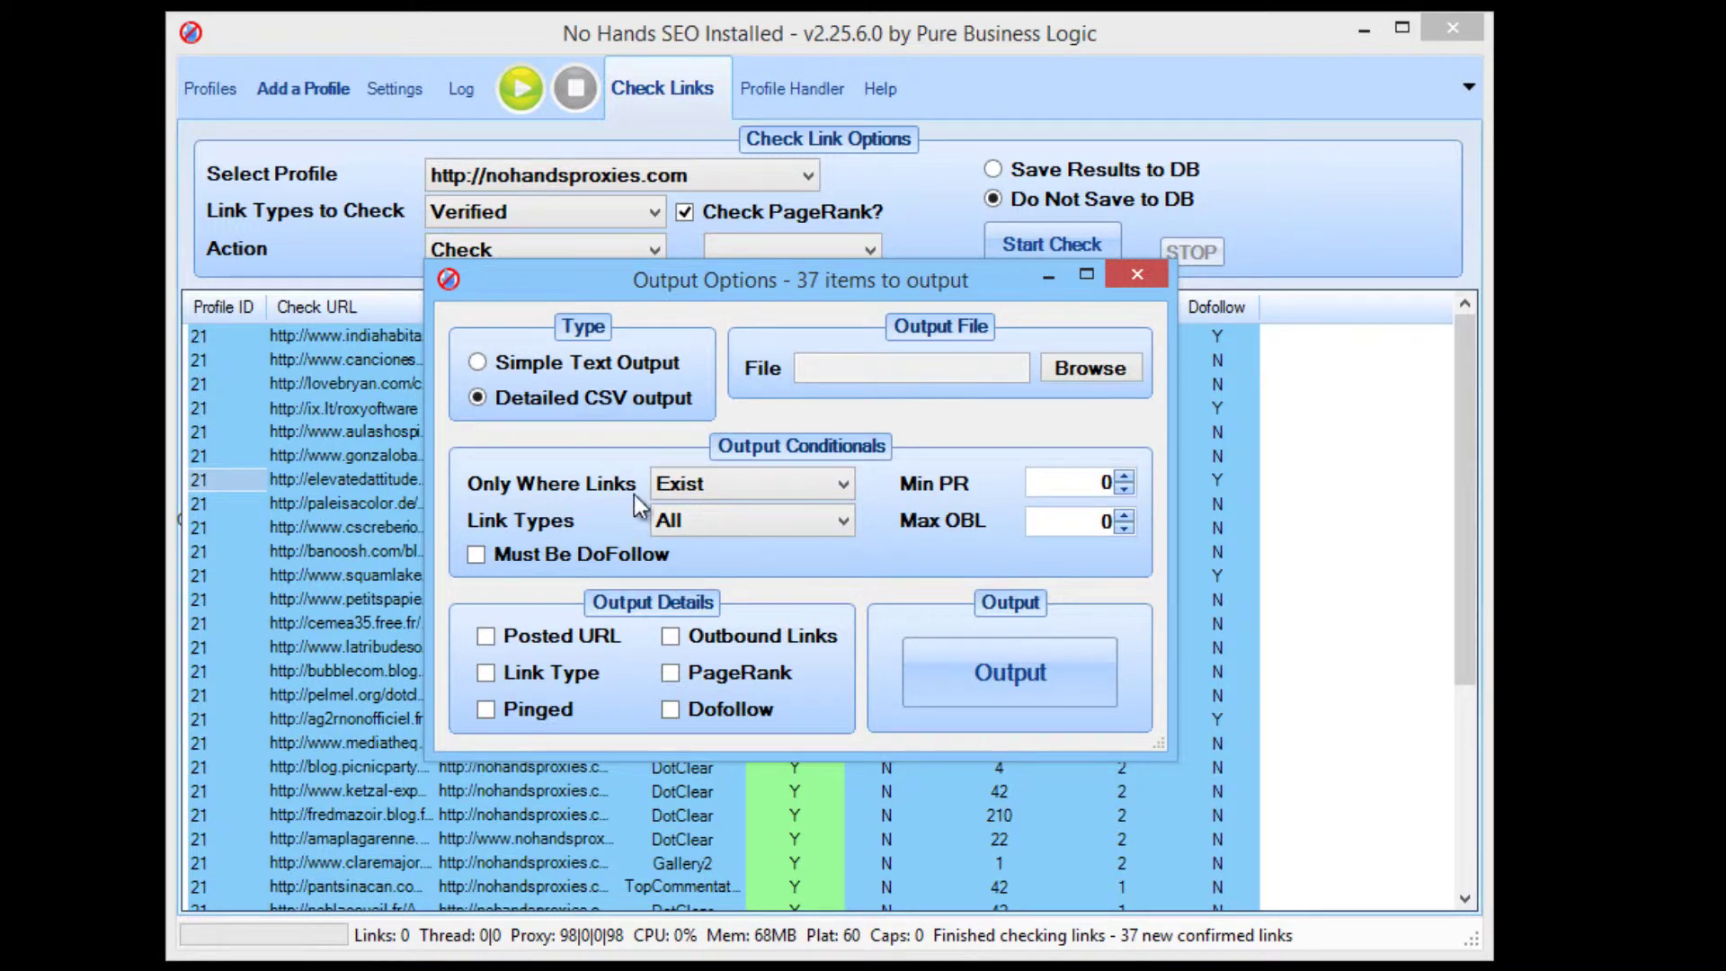
click(1119, 272)
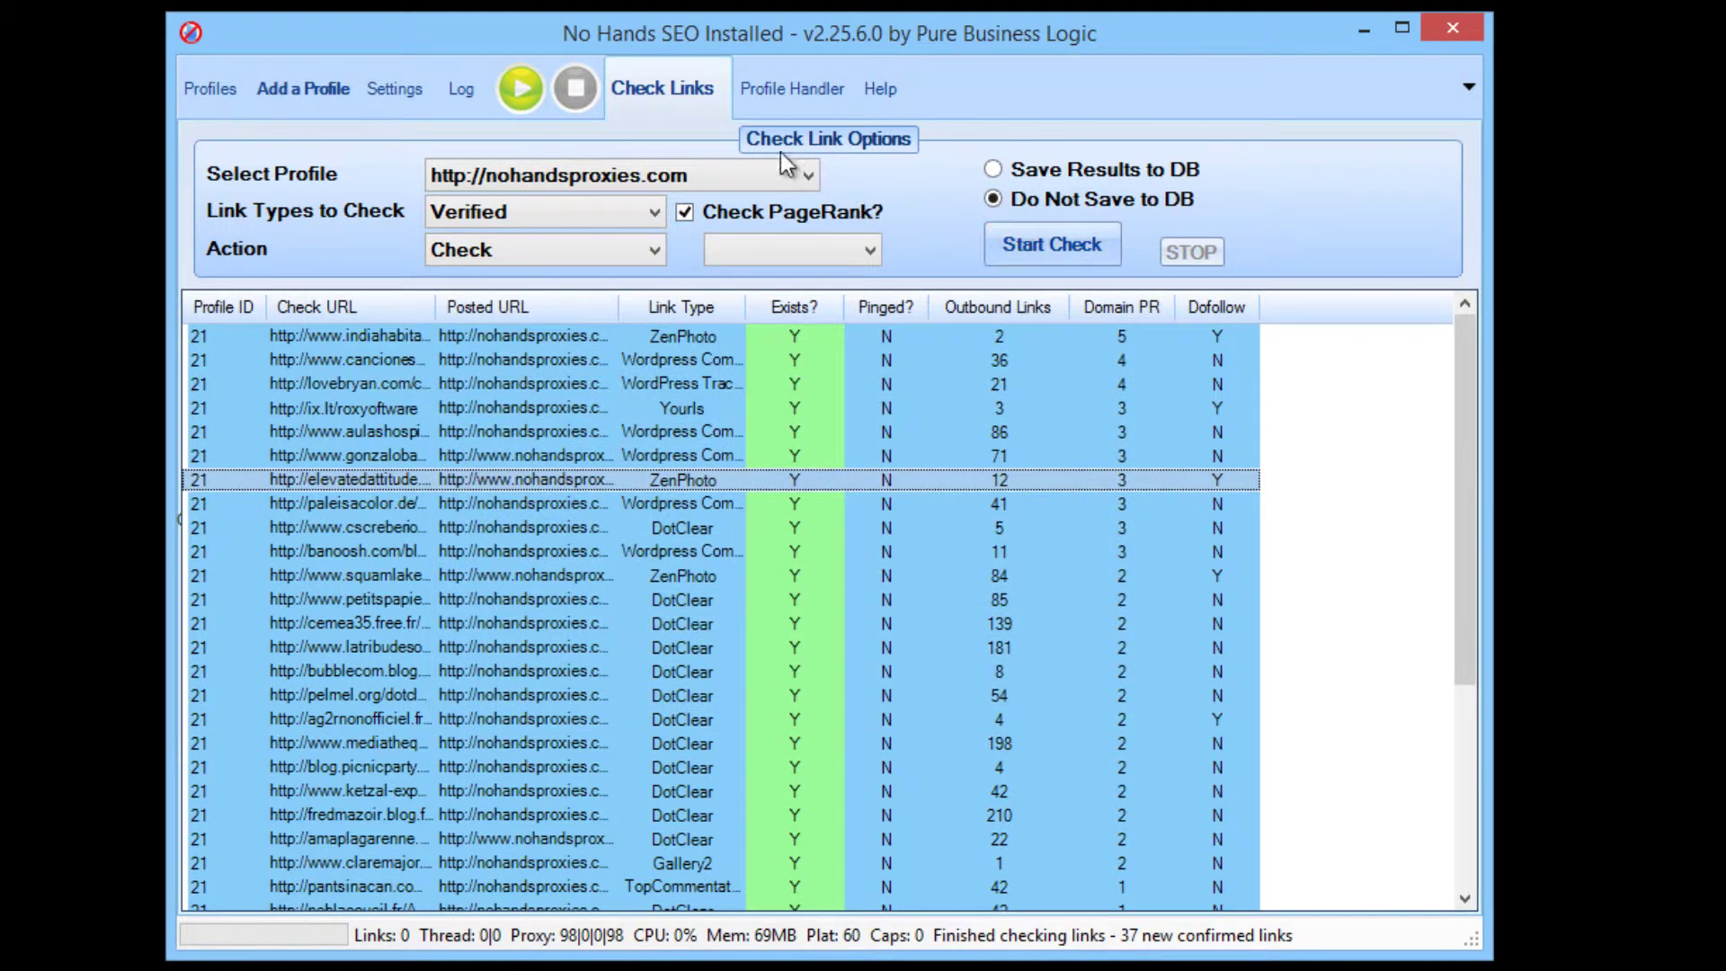
- Load the nohandsproxies.com profile's details in the profile editor
click(765, 88)
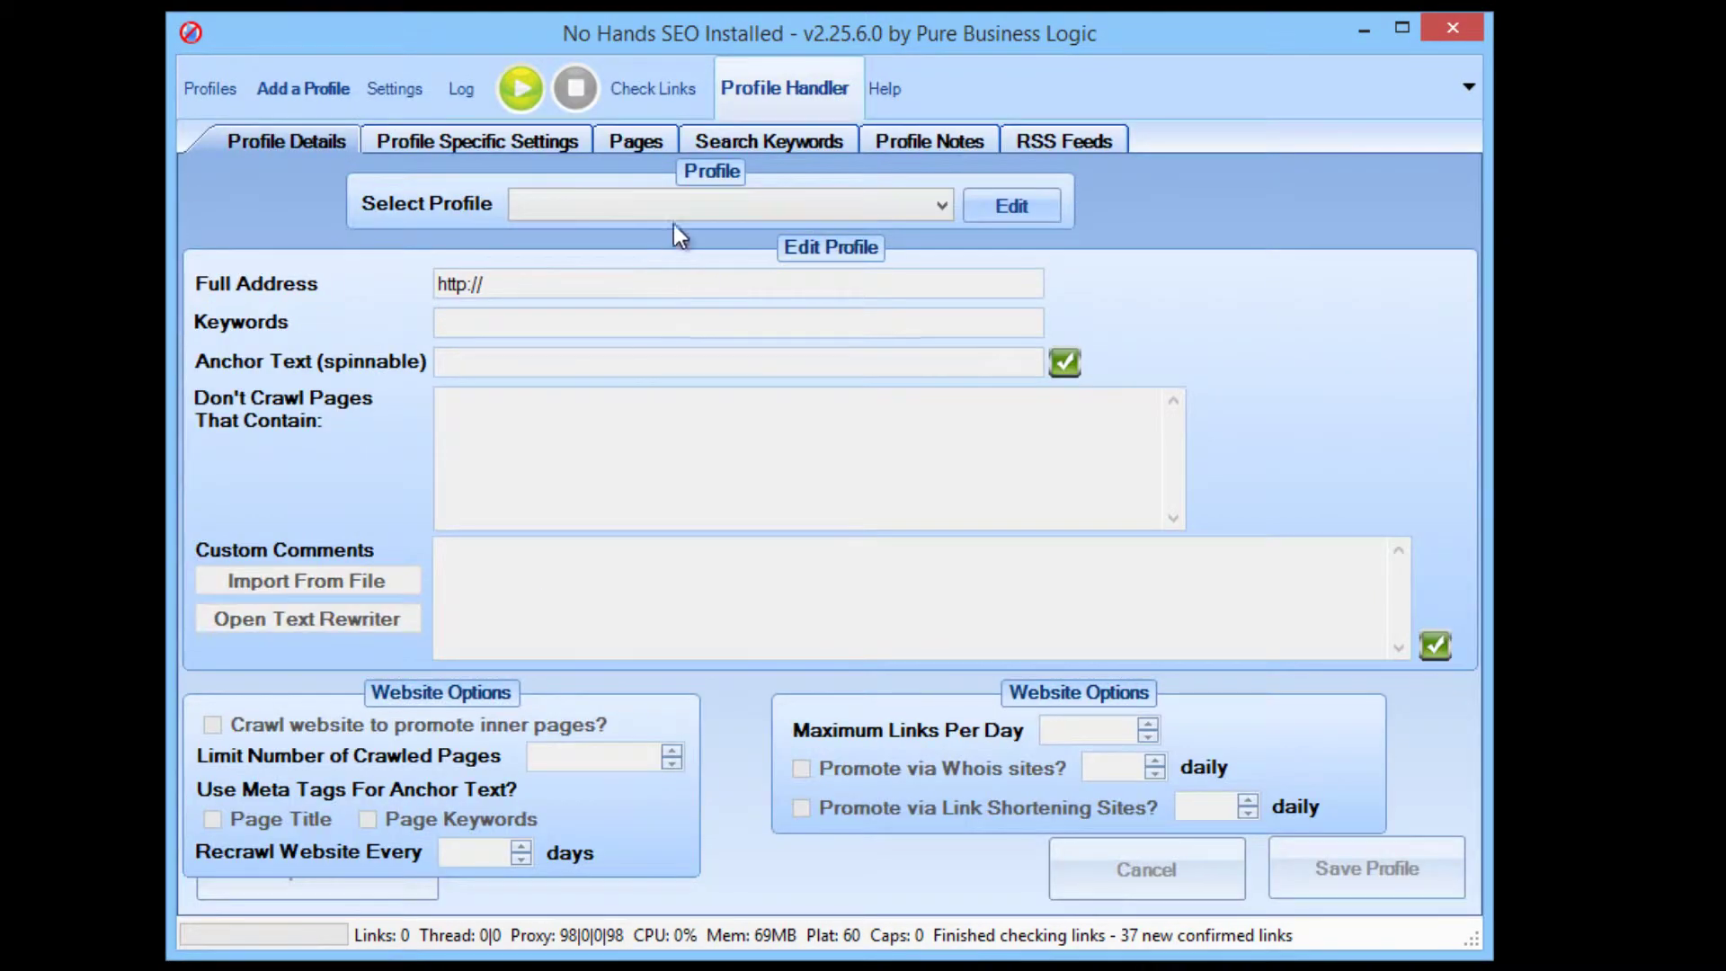
click(677, 207)
click(669, 232)
click(991, 219)
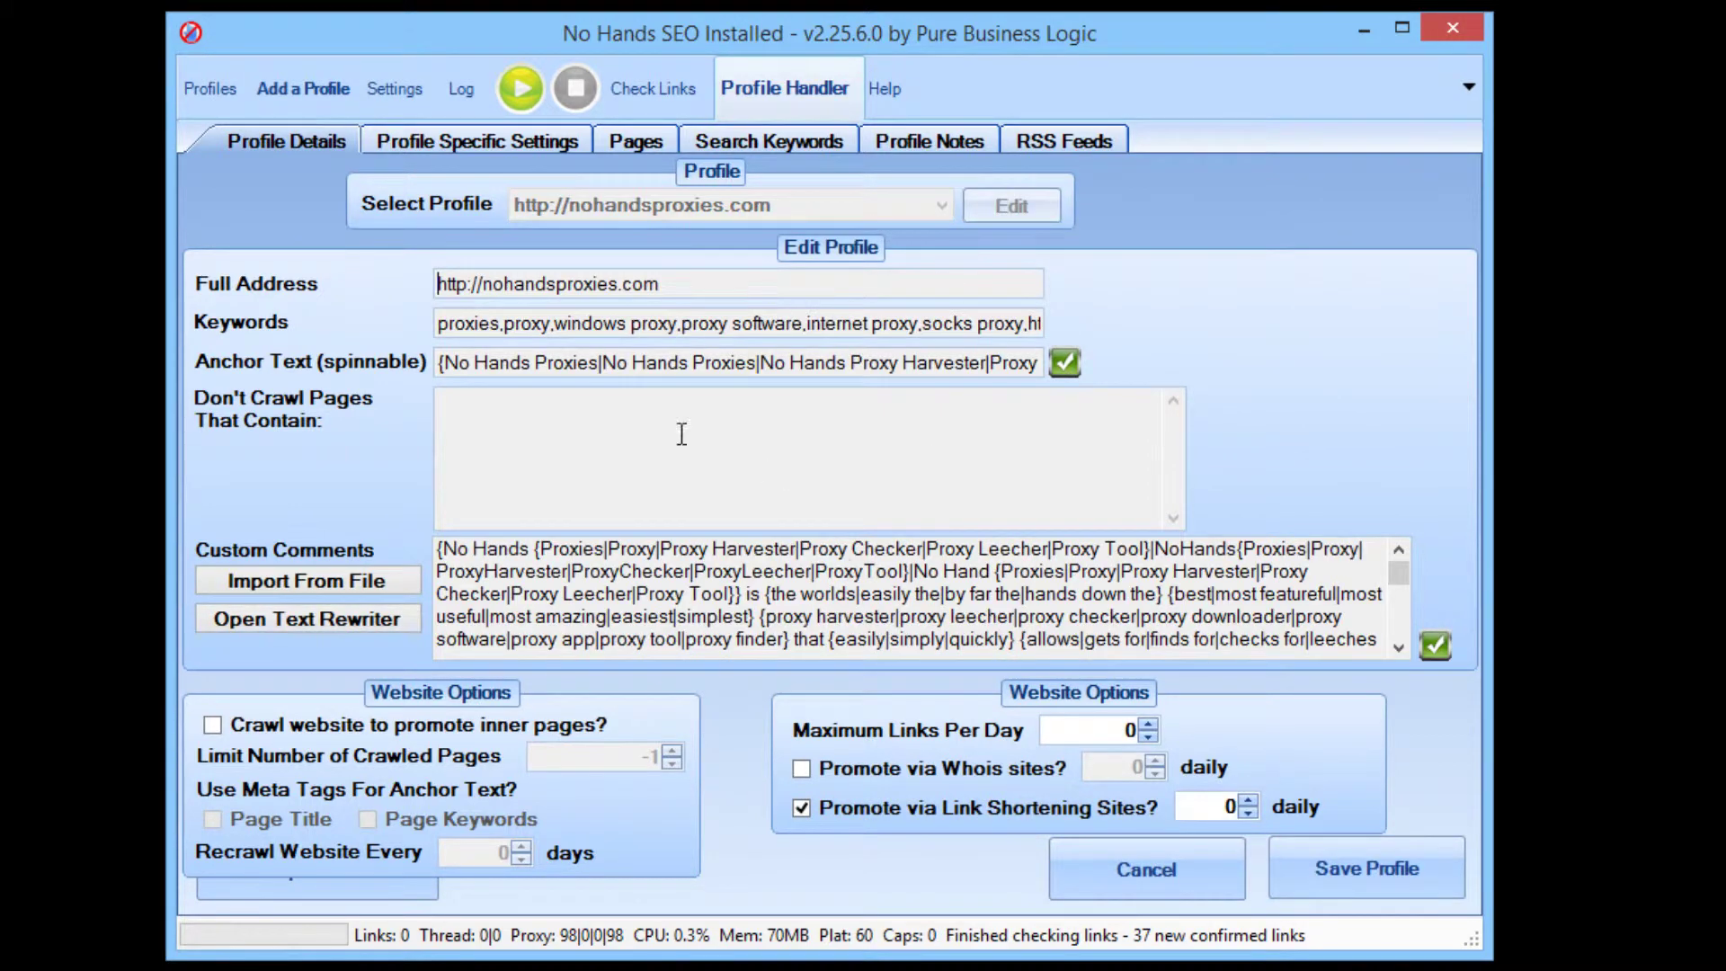
- Review the custom comments, enable inner-page crawling, and use the page title as anchor text
mouse_move(662, 549)
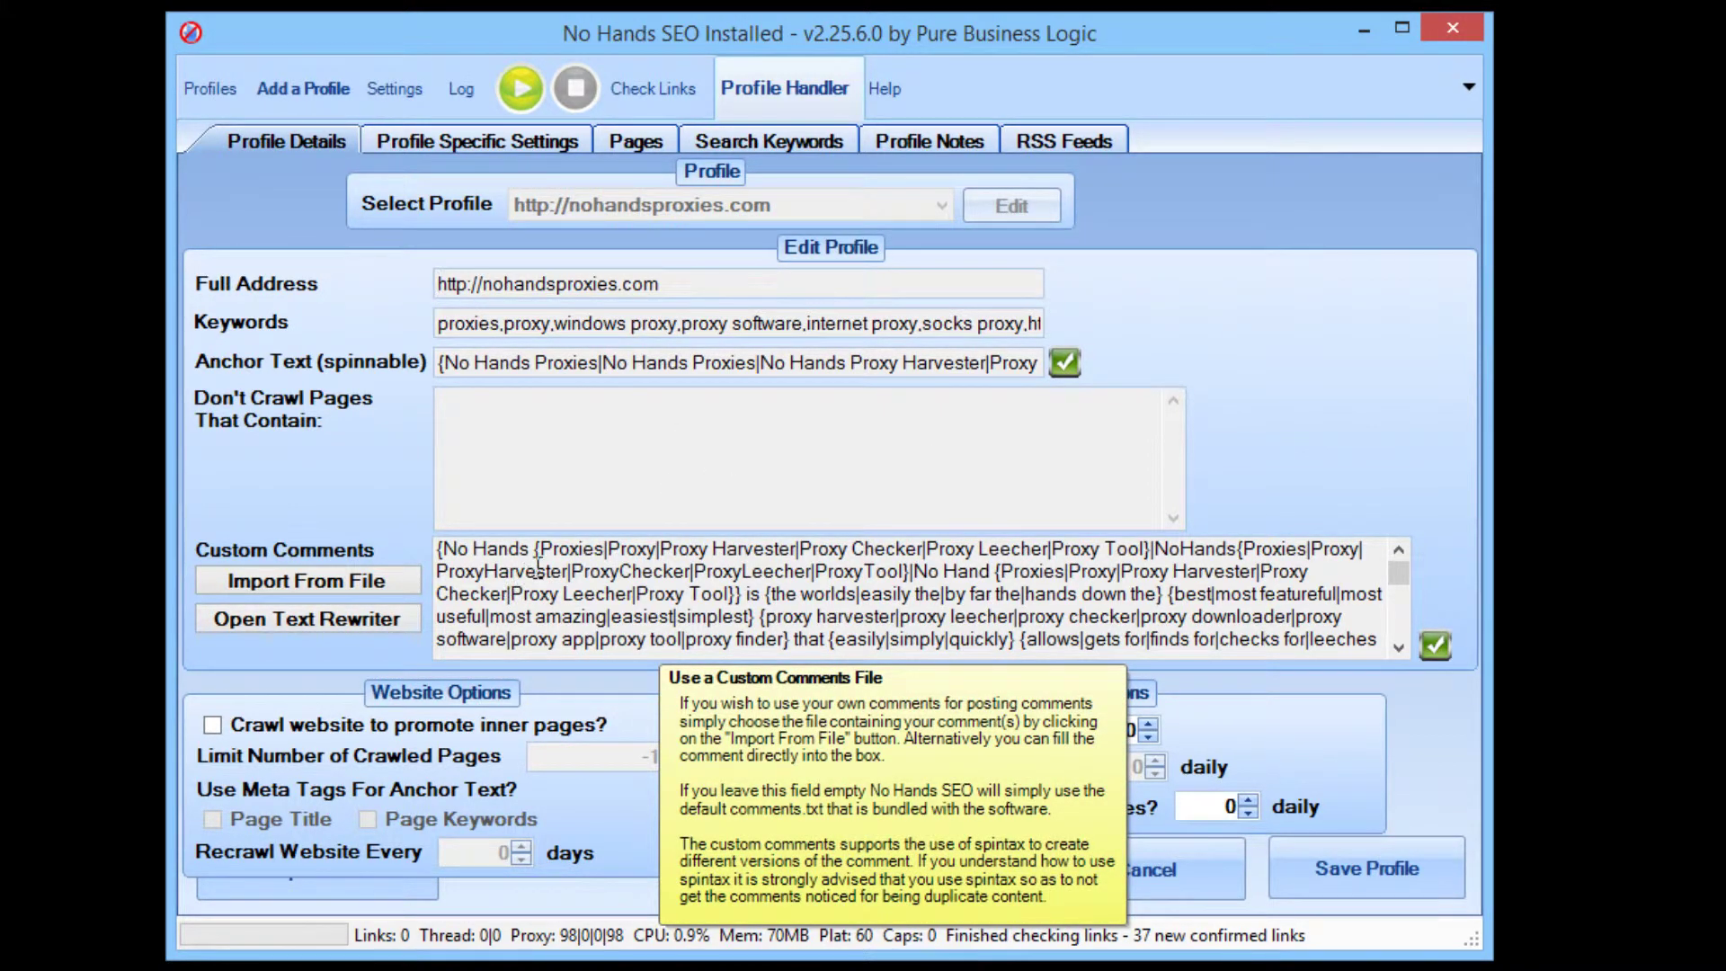
drag(537, 560, 553, 623)
click(577, 617)
scroll(584, 612, down, 10)
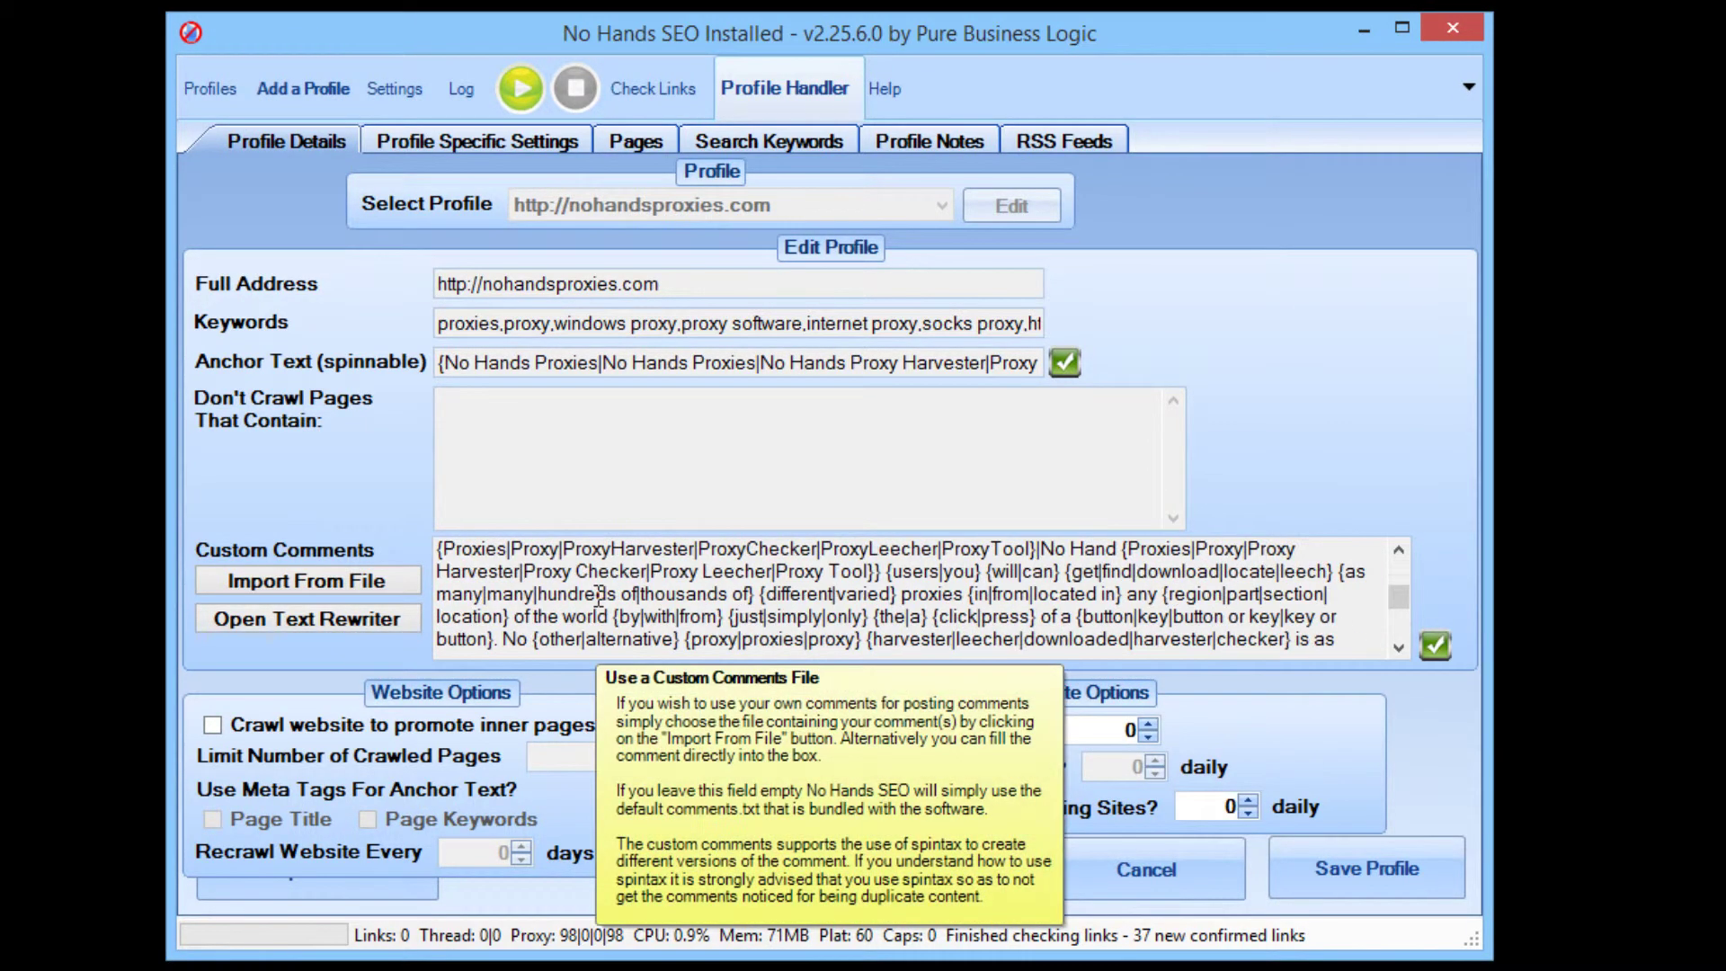
scroll(598, 598, up, 10)
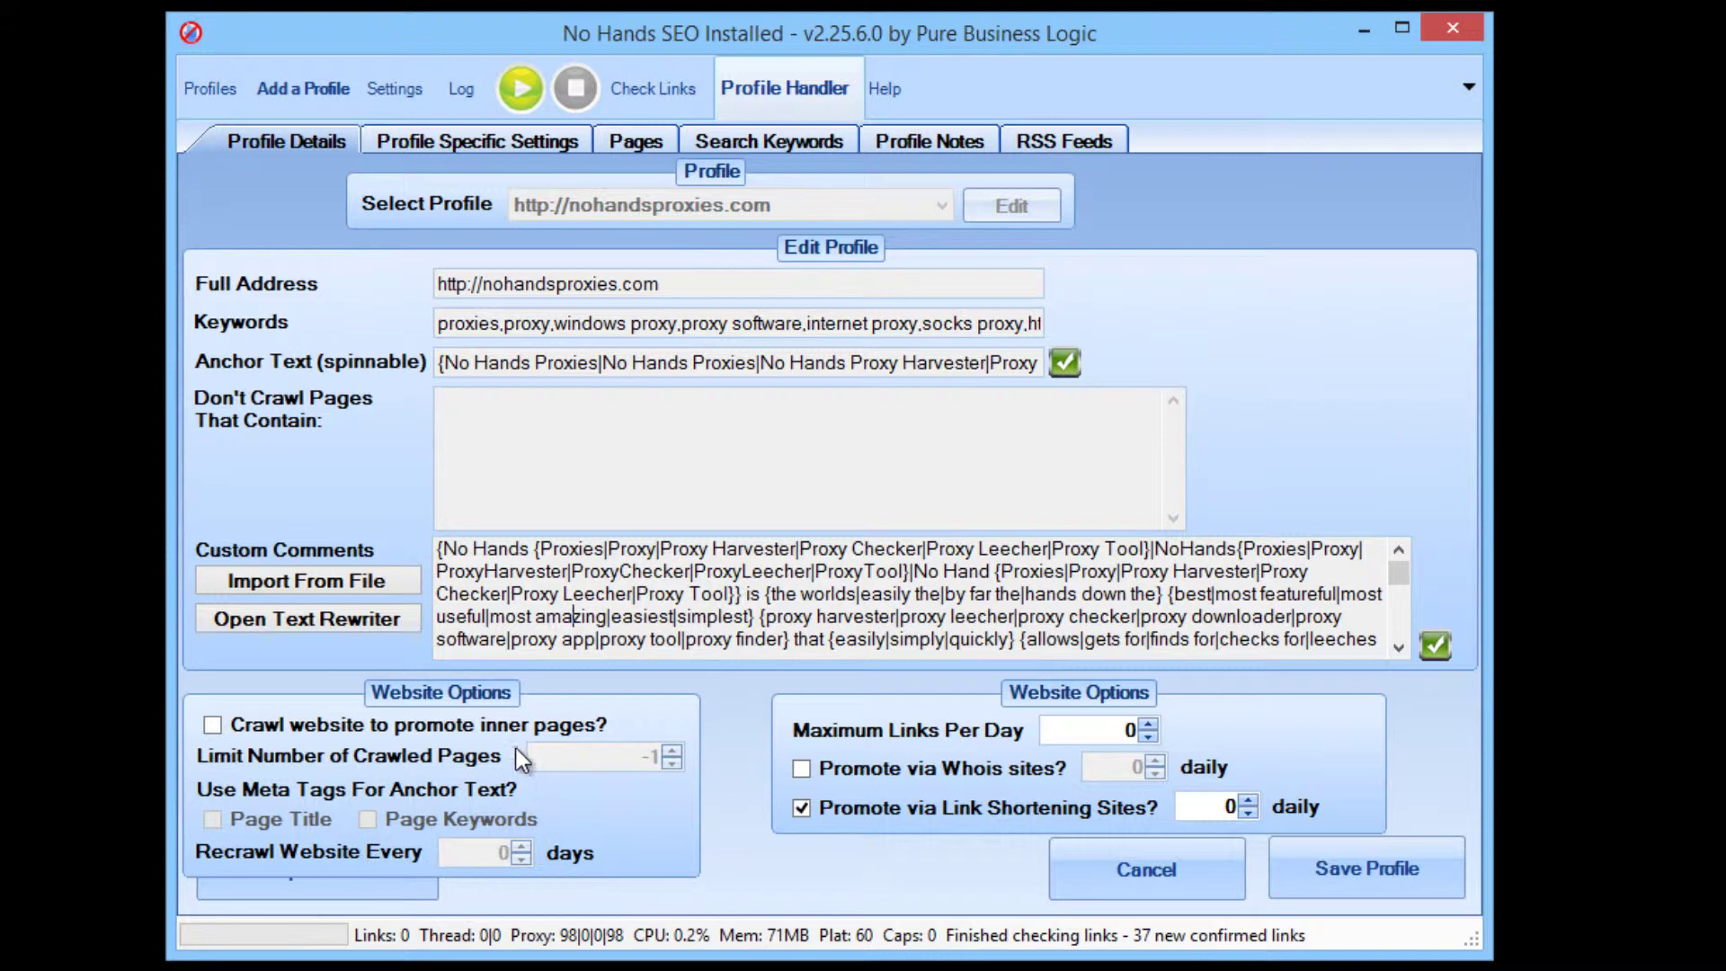
click(326, 726)
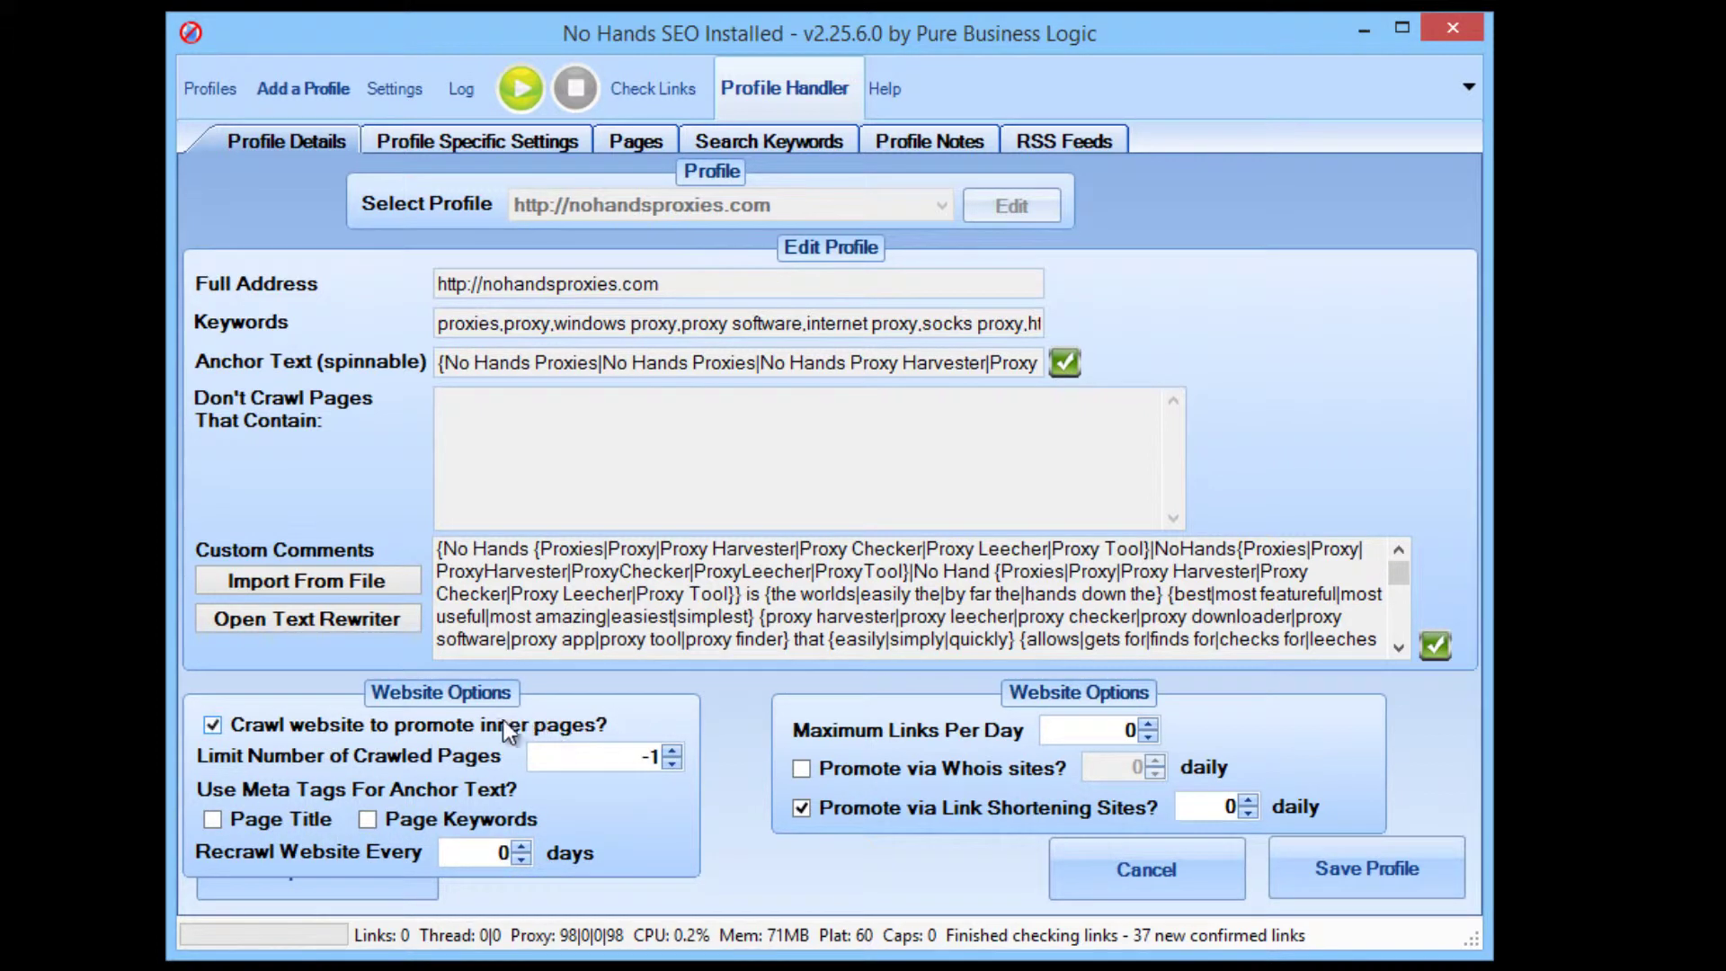
click(235, 827)
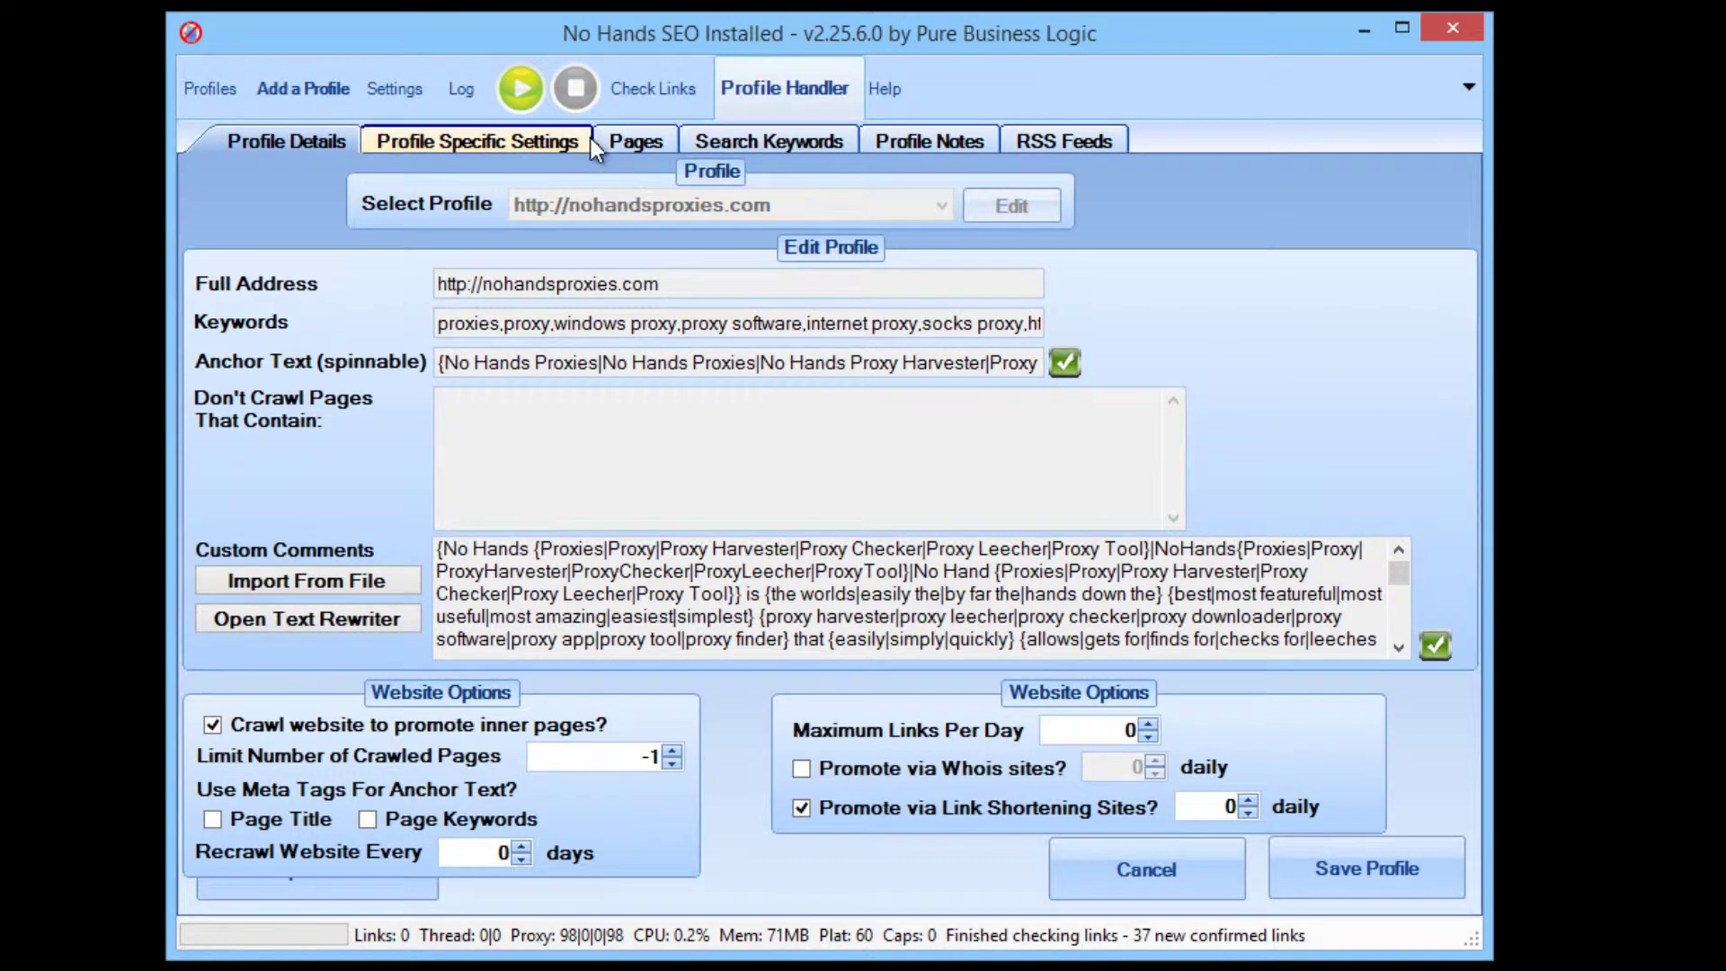
- Glance at the Pages list, then return to the details form and inspect the anchor text entry
click(623, 142)
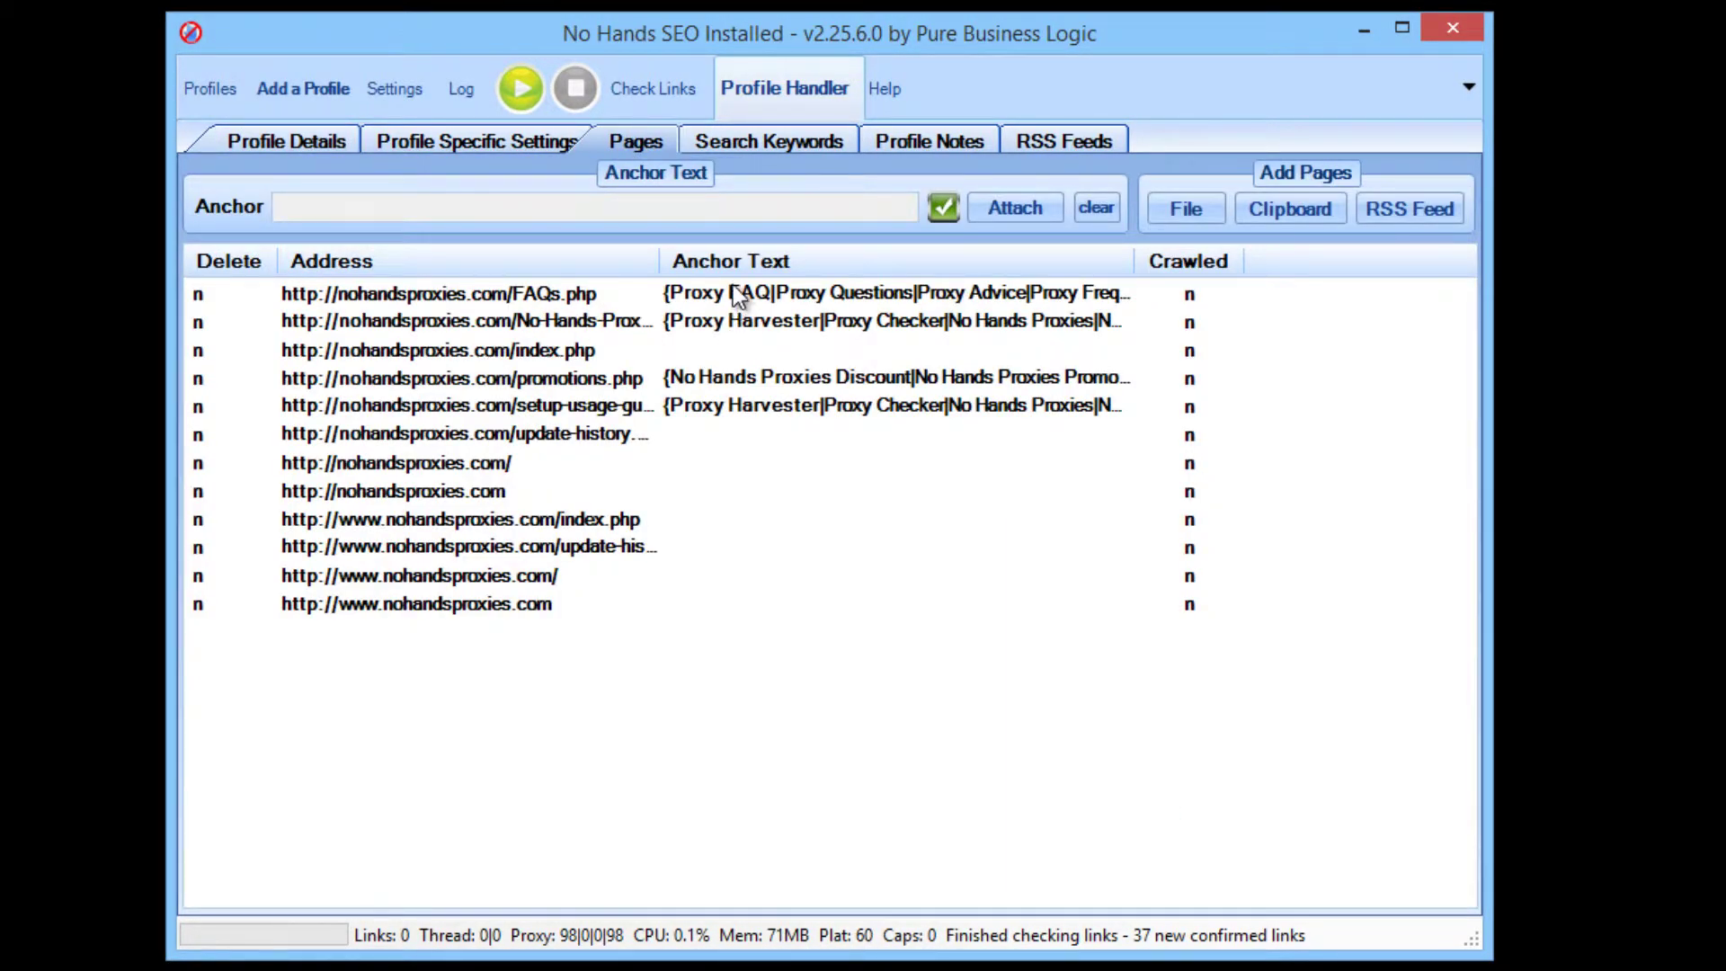
click(316, 141)
drag(443, 364, 939, 364)
click(967, 364)
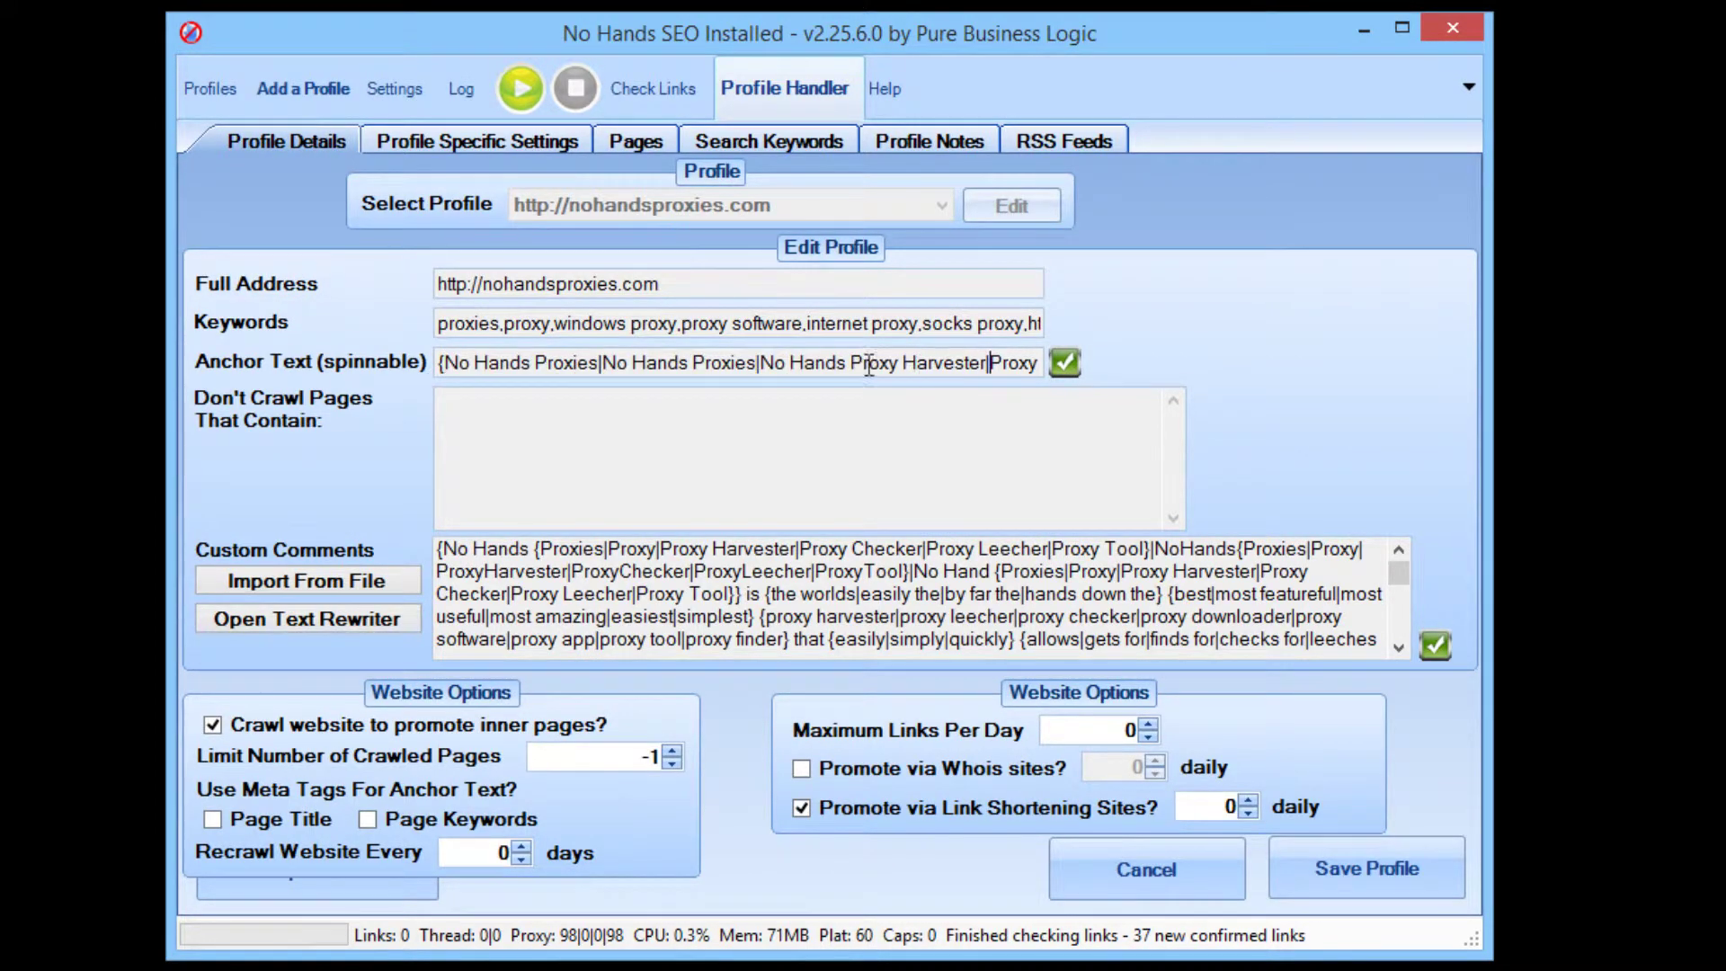
- Select the FAQs and second page entries in the Pages list, then show Search Keywords
click(640, 142)
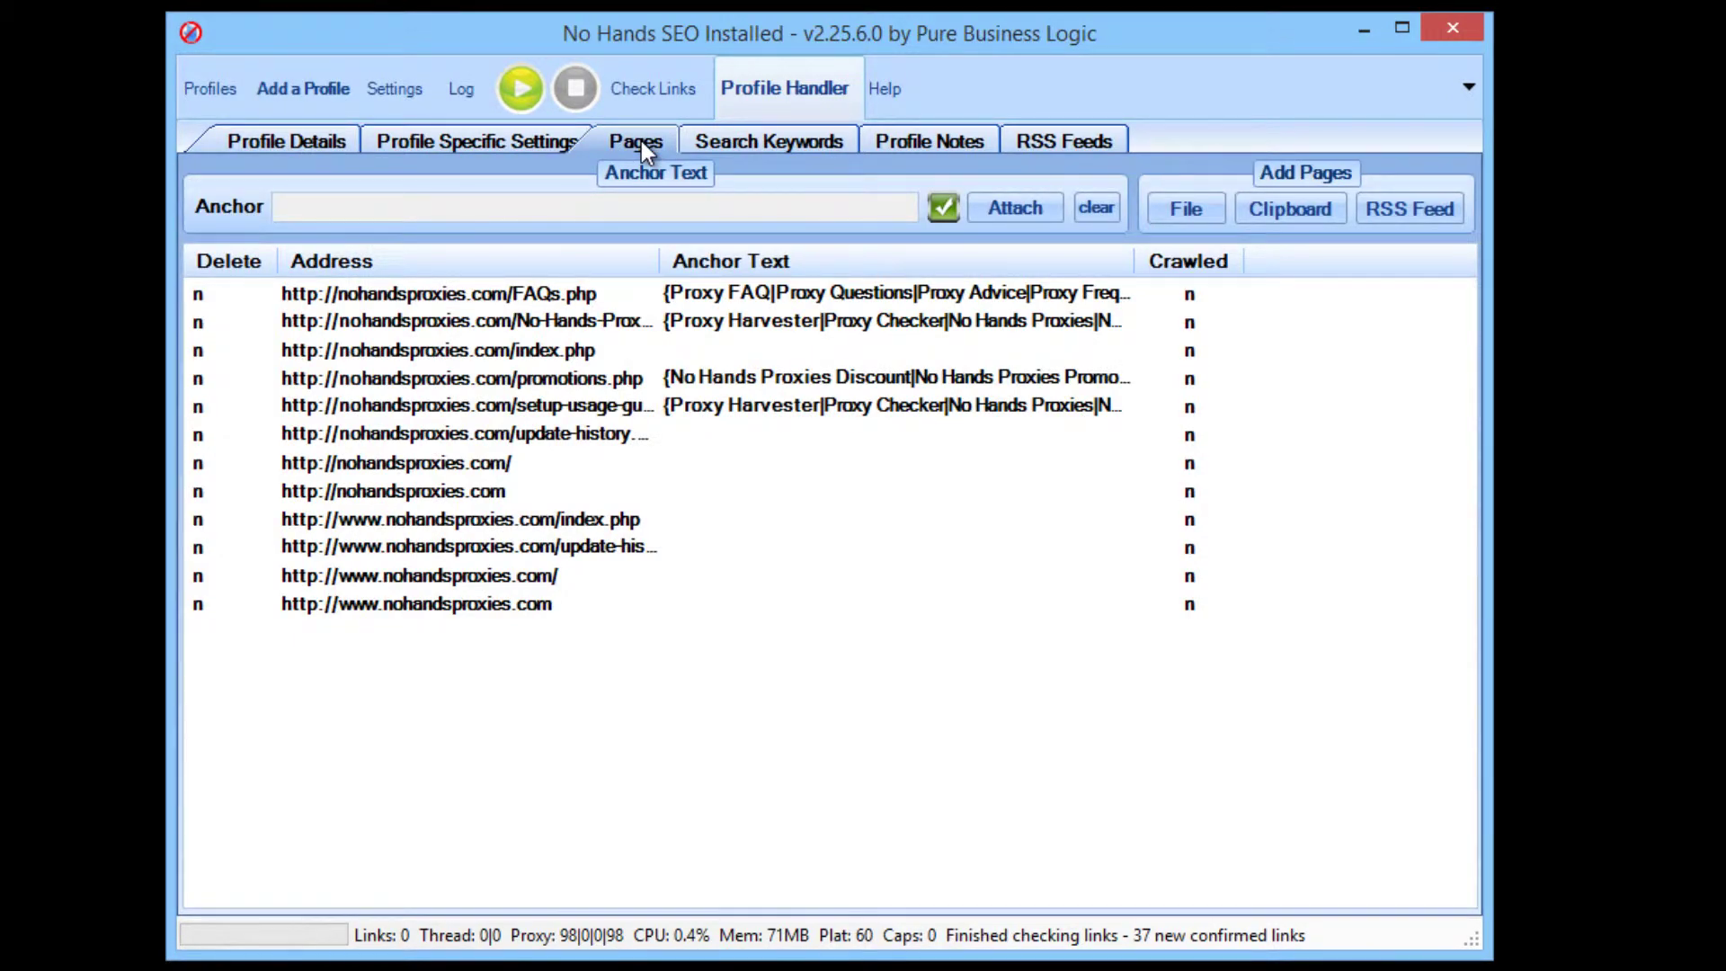
click(703, 294)
click(705, 321)
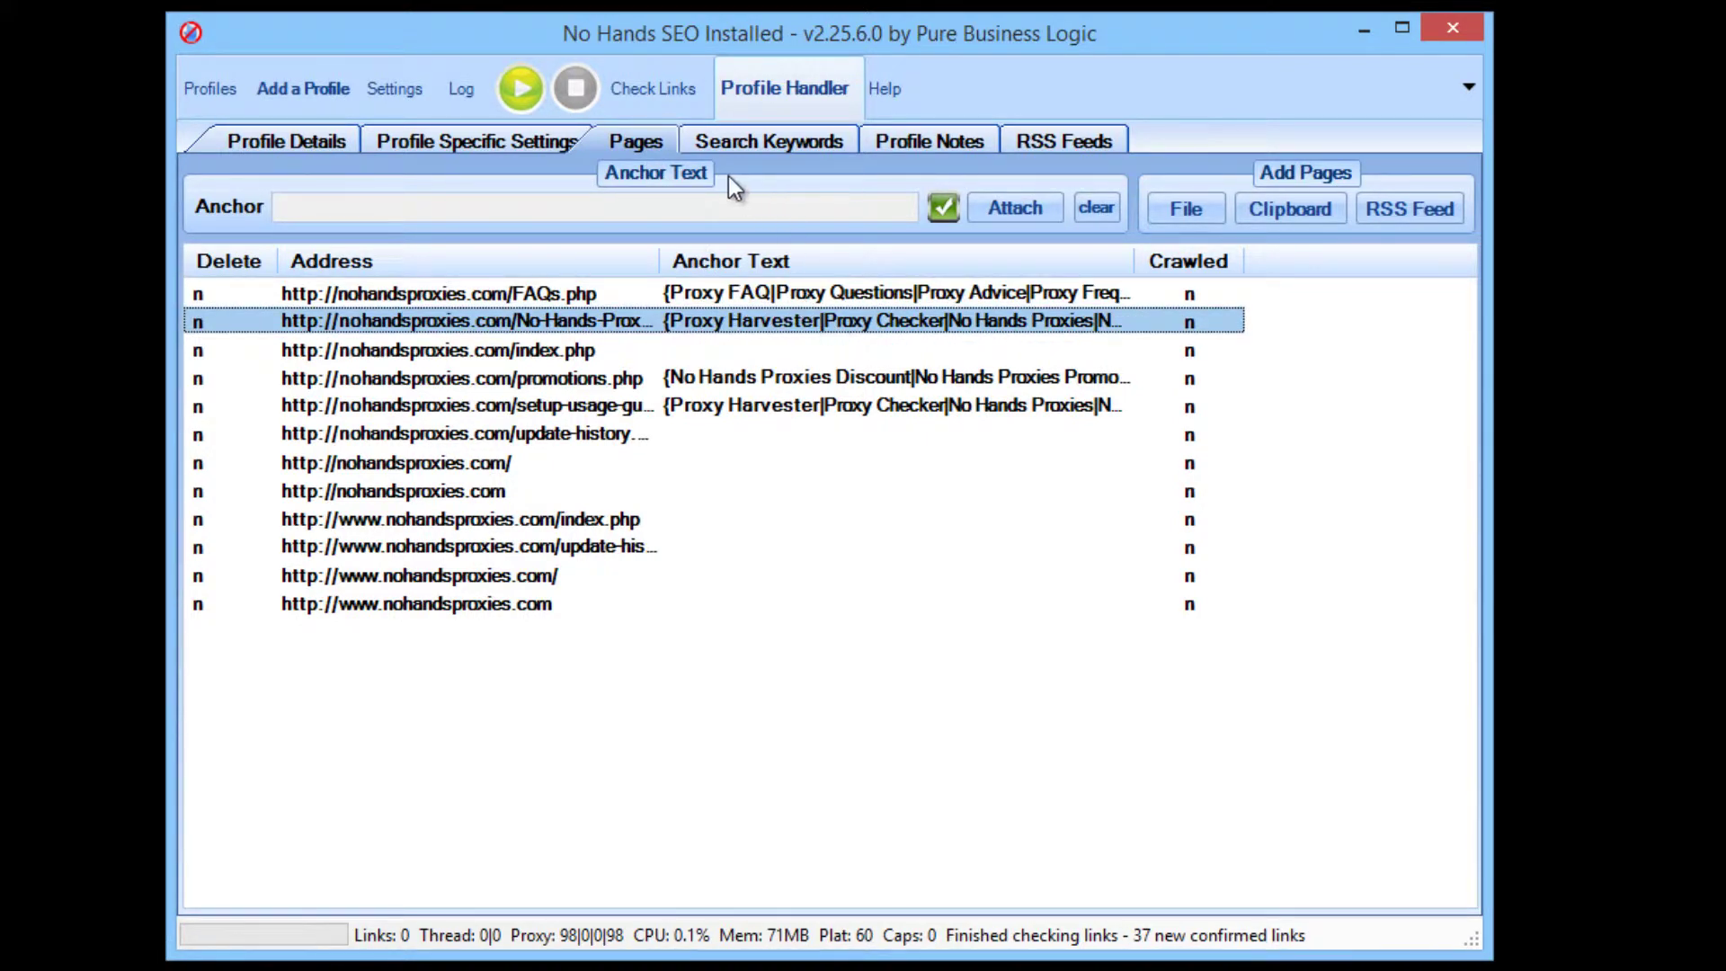
click(724, 144)
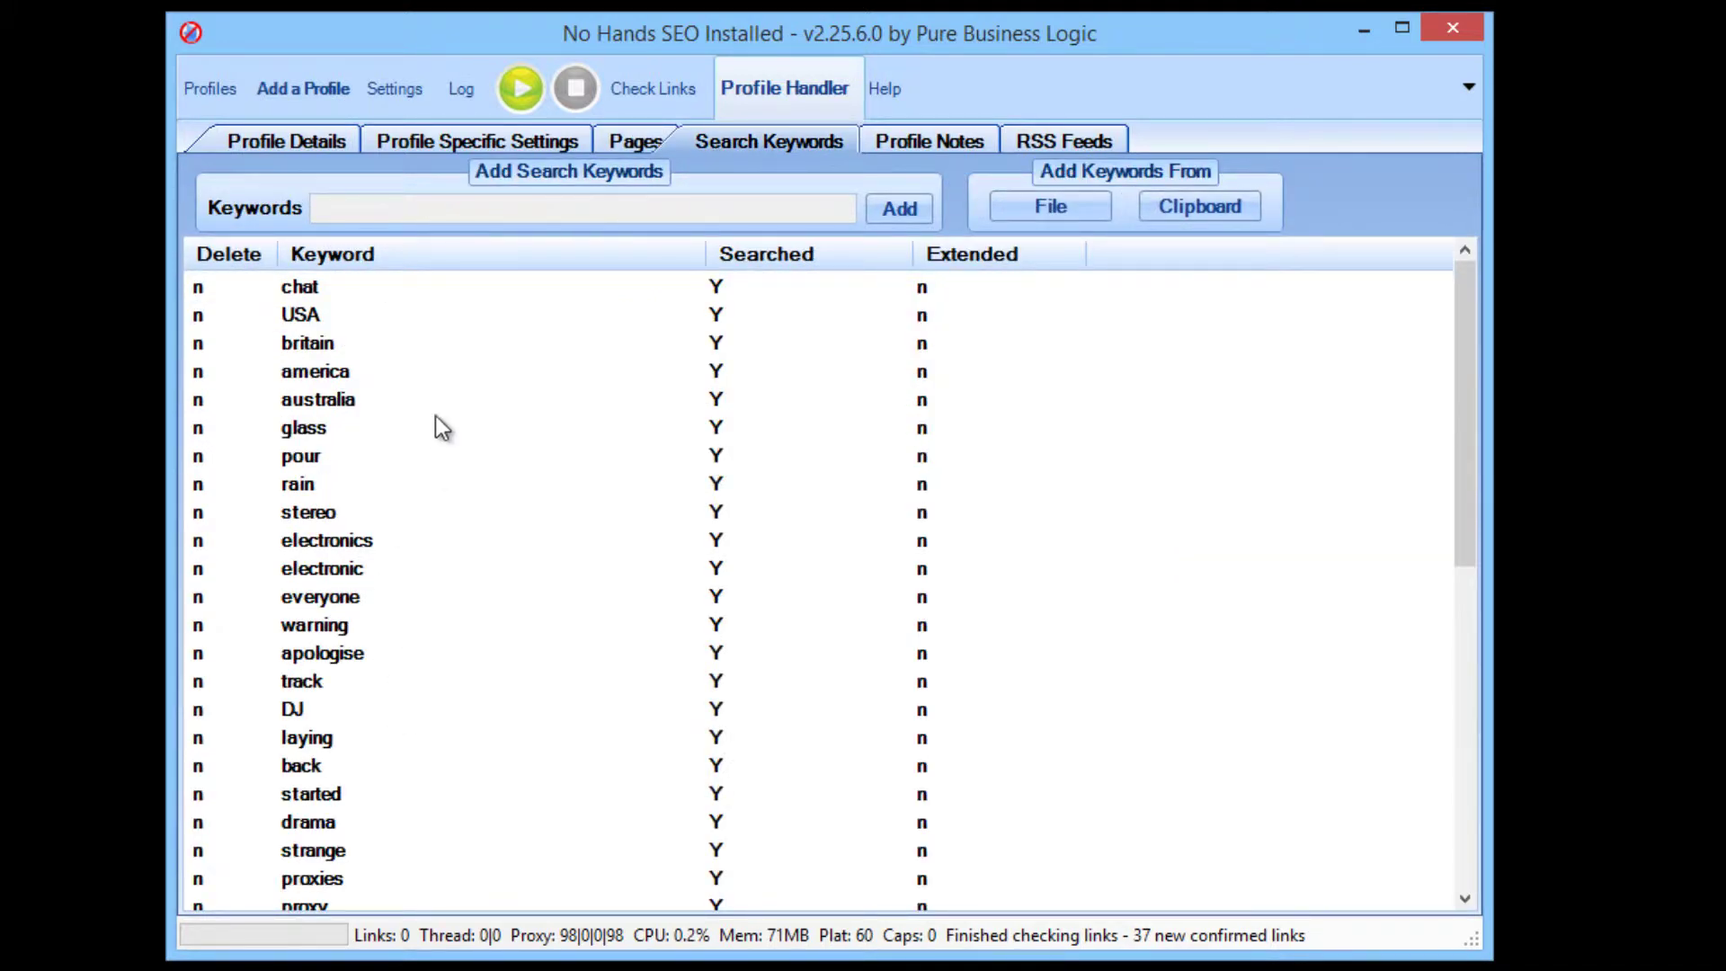
- Toggle profile-specific anchor variations on and back off, then view the Max Outbound Links help
click(451, 144)
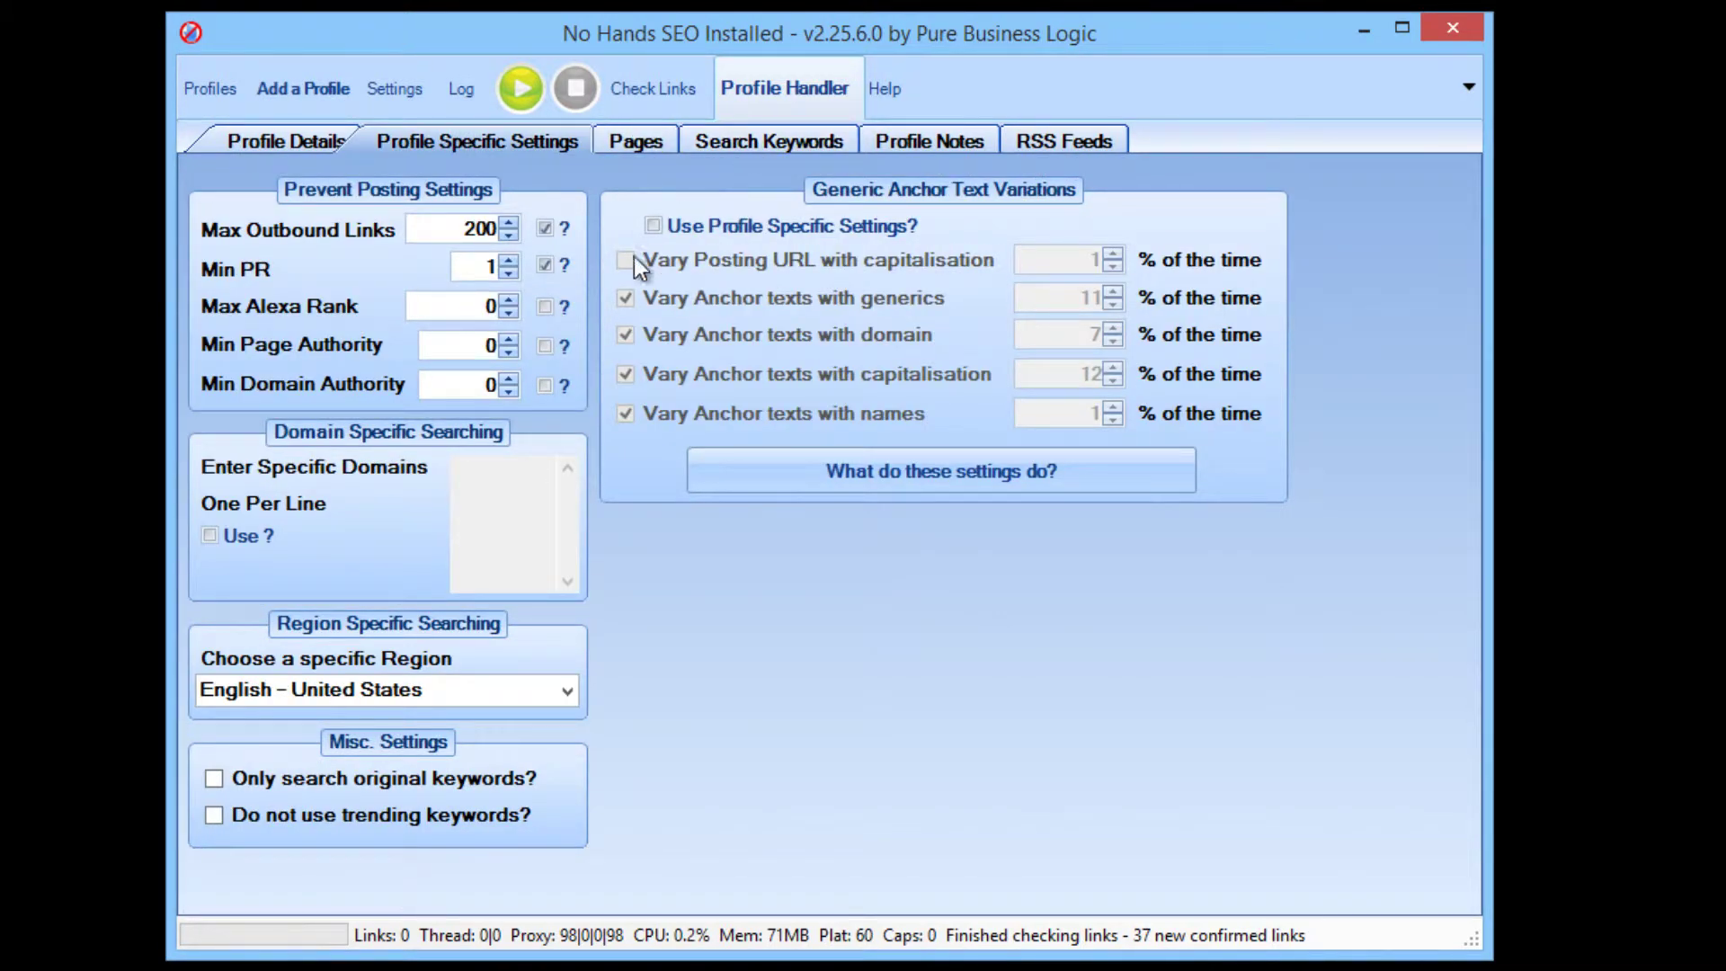
click(743, 234)
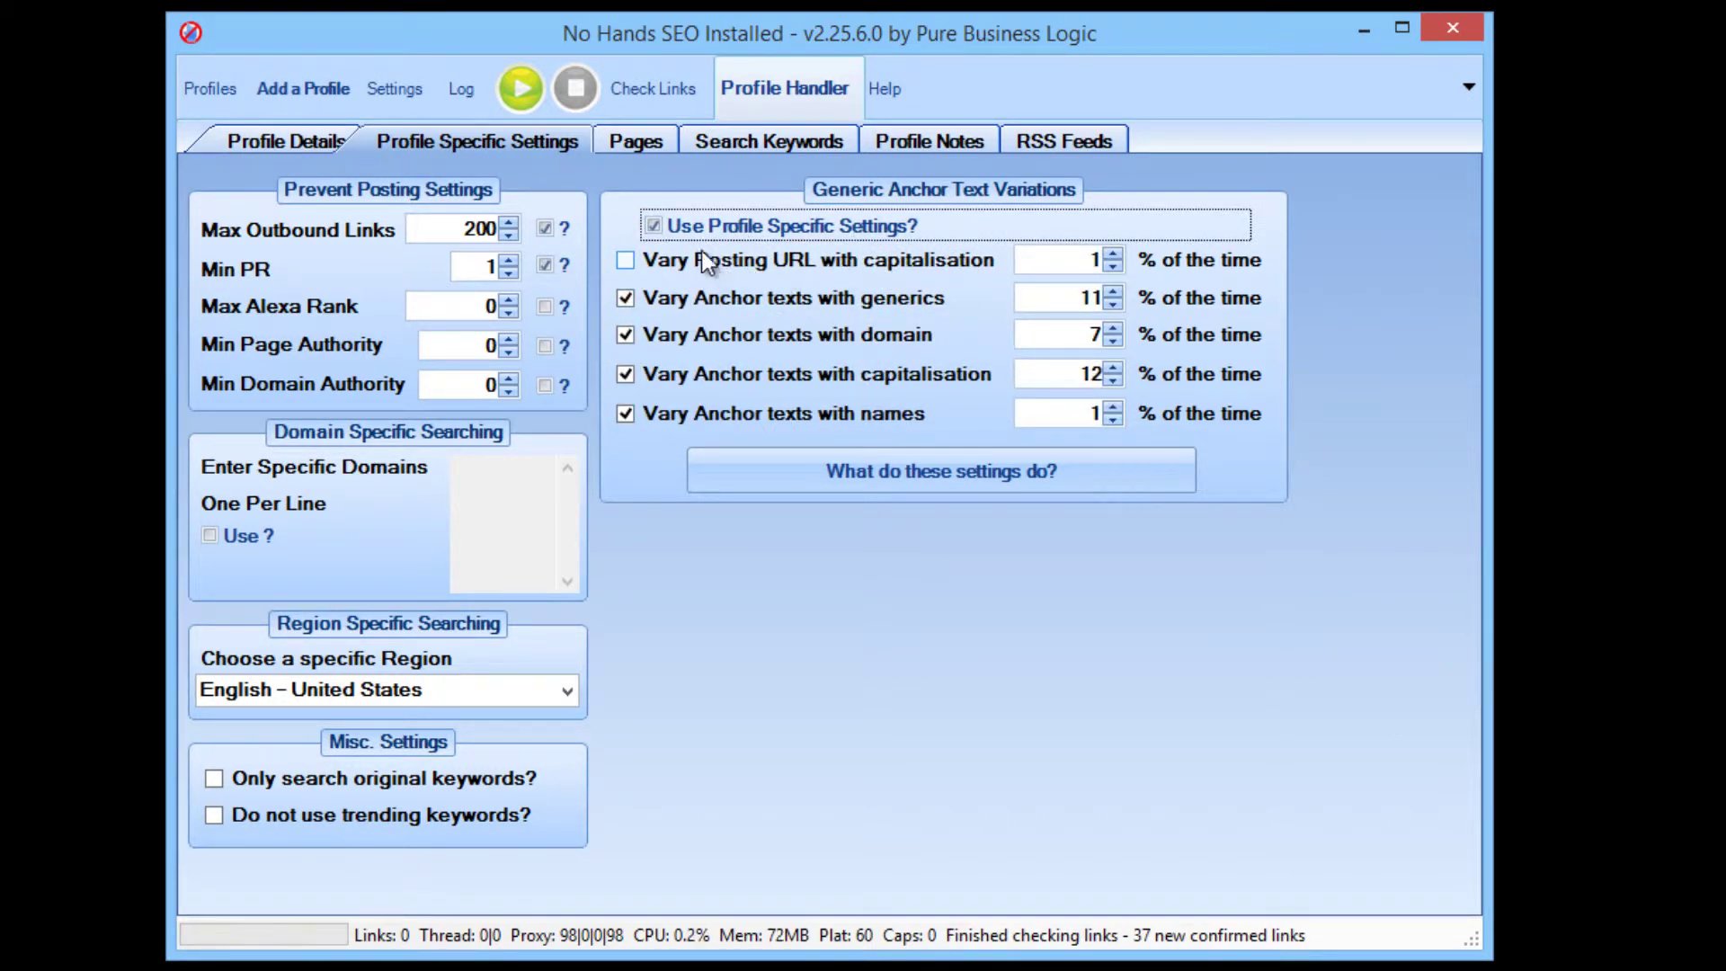
click(687, 225)
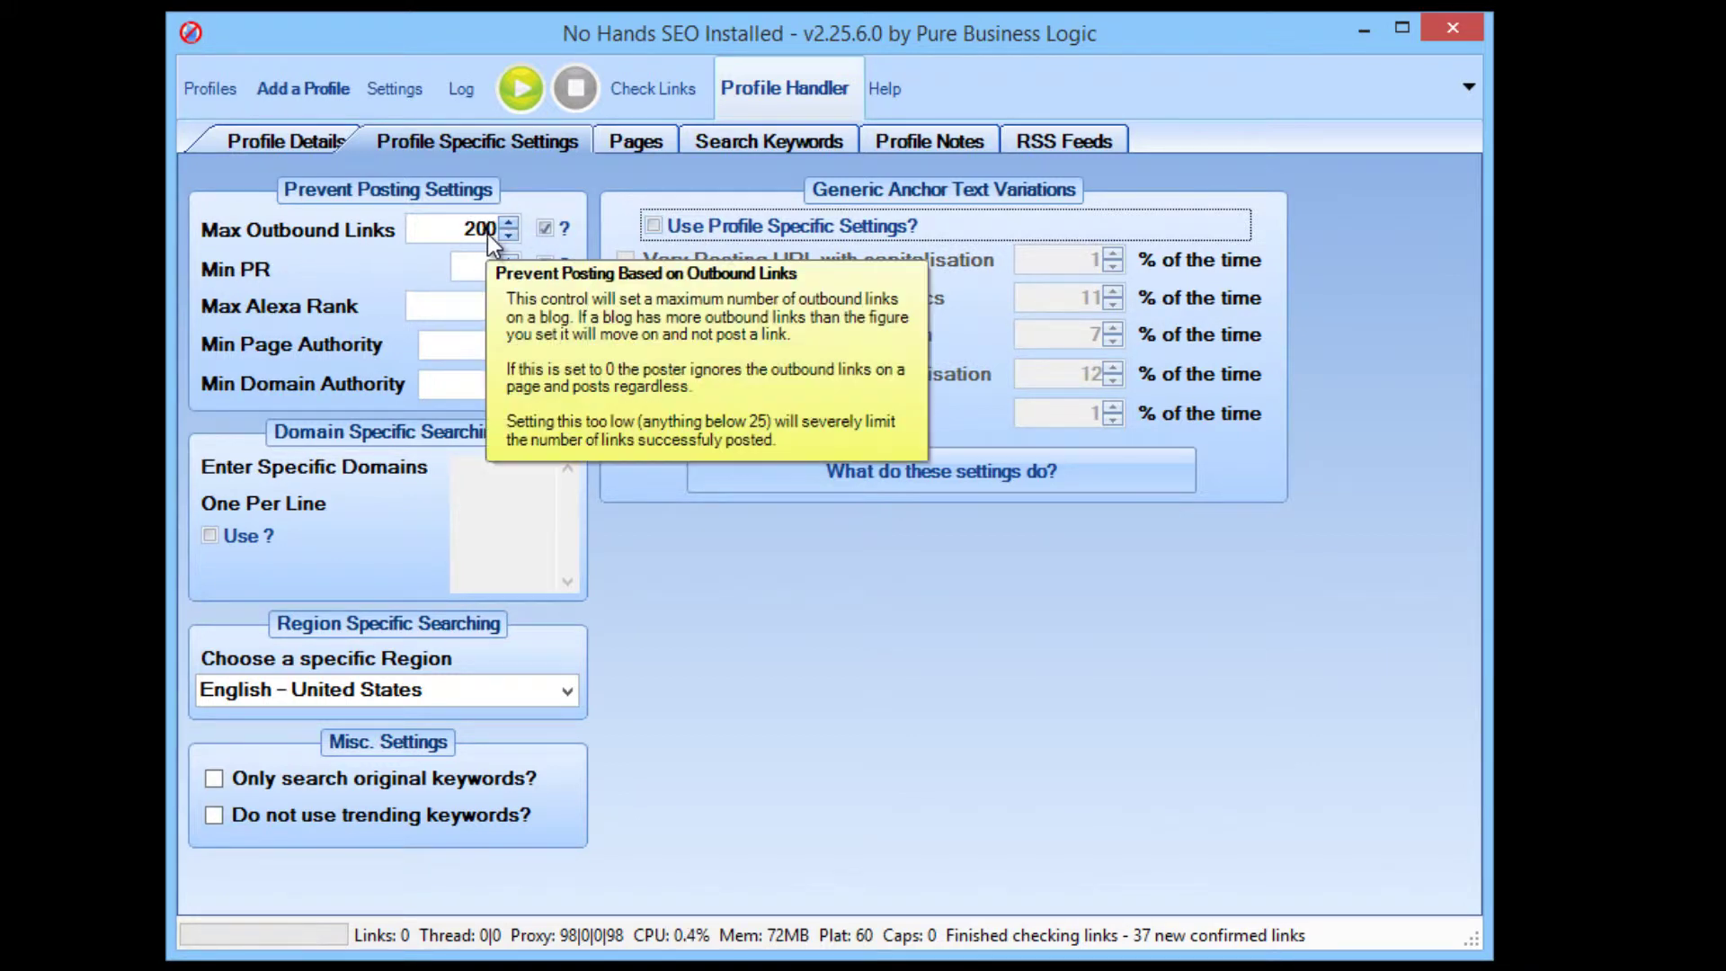
mouse_move(509, 240)
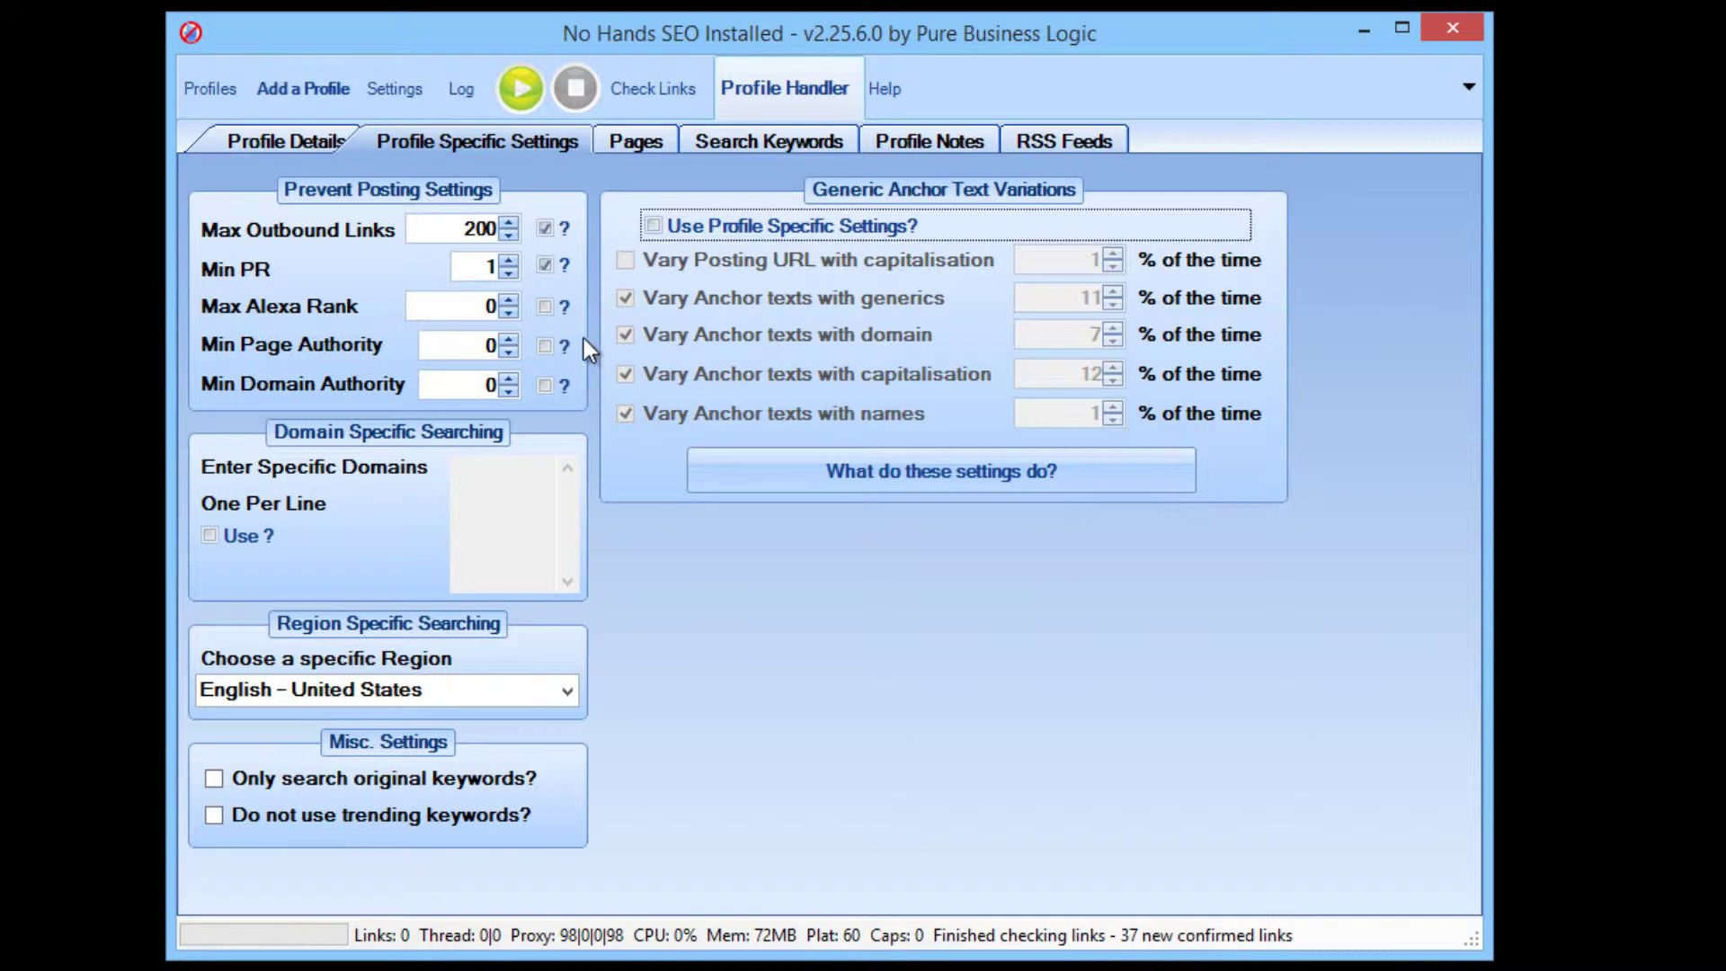
- Show the RSS Feeds tab and click through its feed name, description, feed address and website fields
click(272, 133)
click(1059, 137)
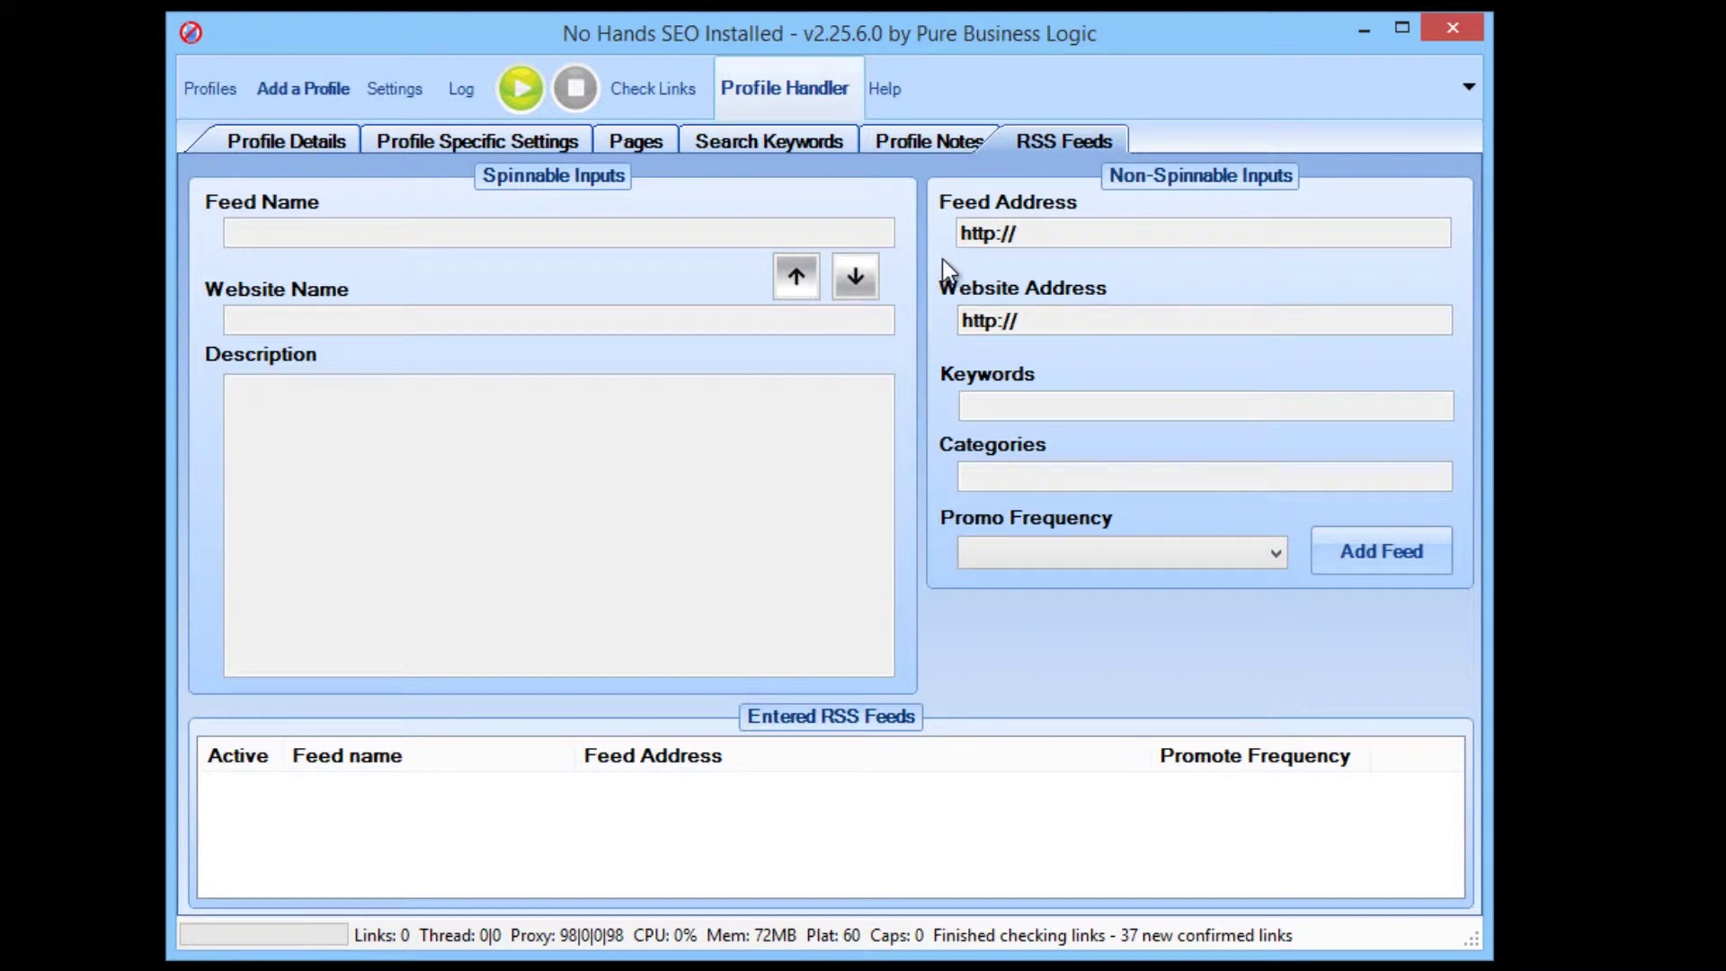
click(439, 233)
click(425, 454)
click(1061, 230)
click(1067, 316)
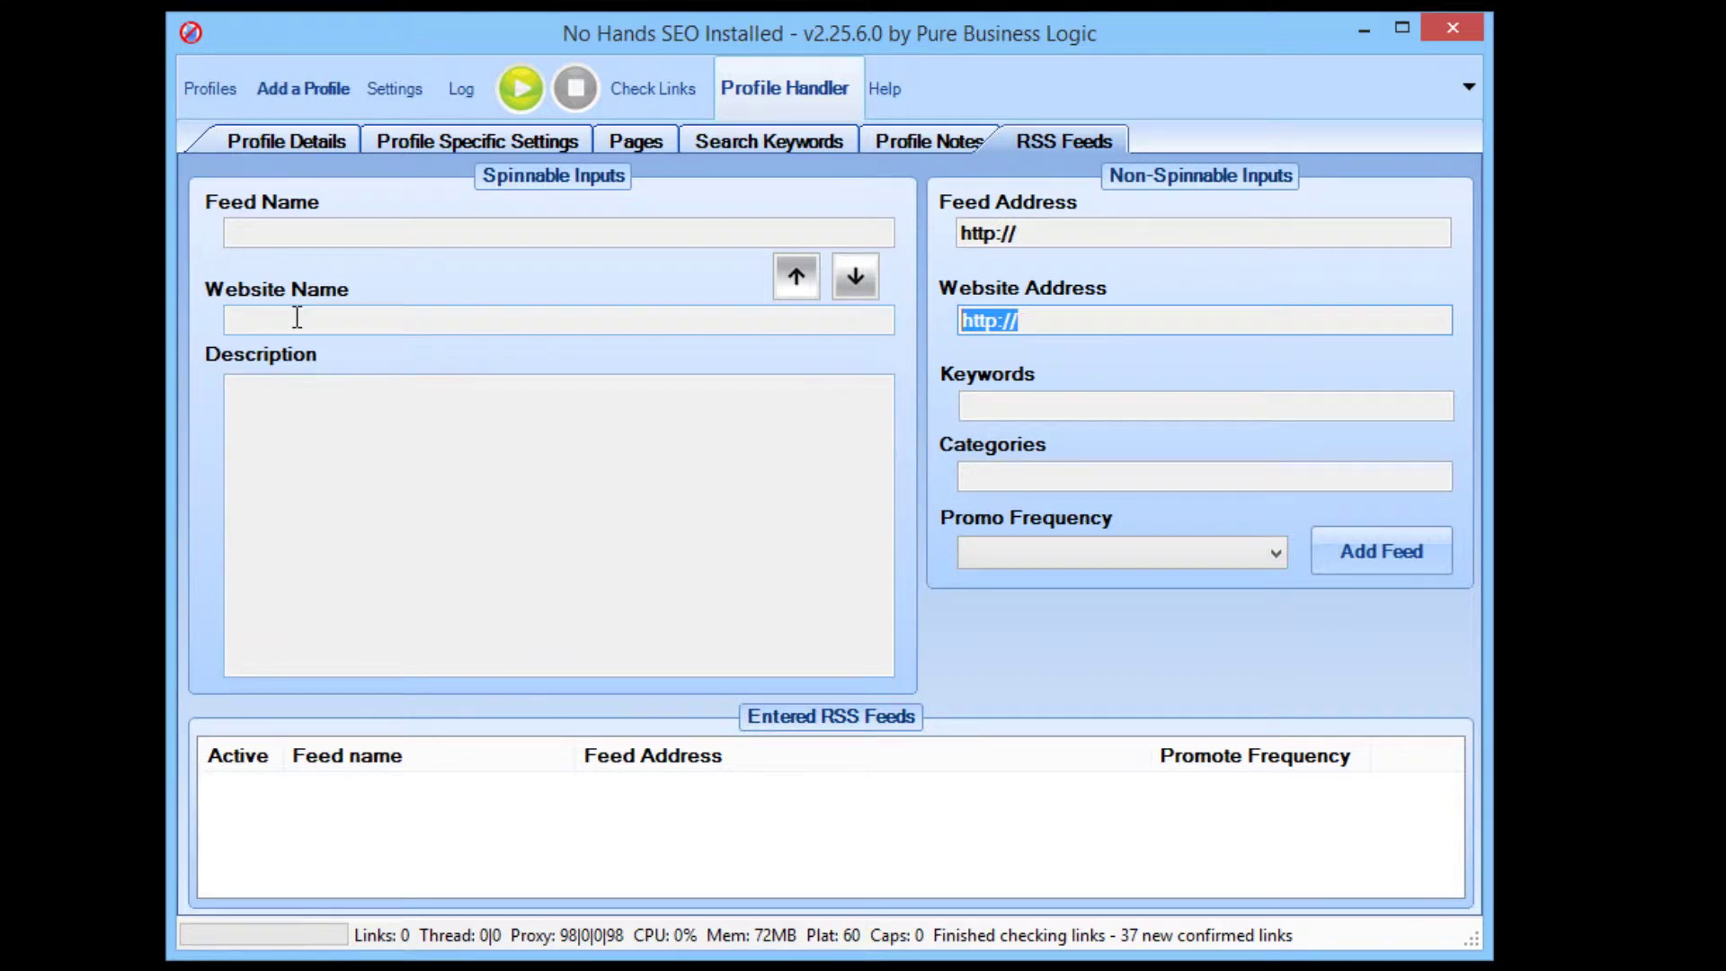
- Revisit the feed name and description boxes, then return to the Profile Details form
mouse_move(298, 317)
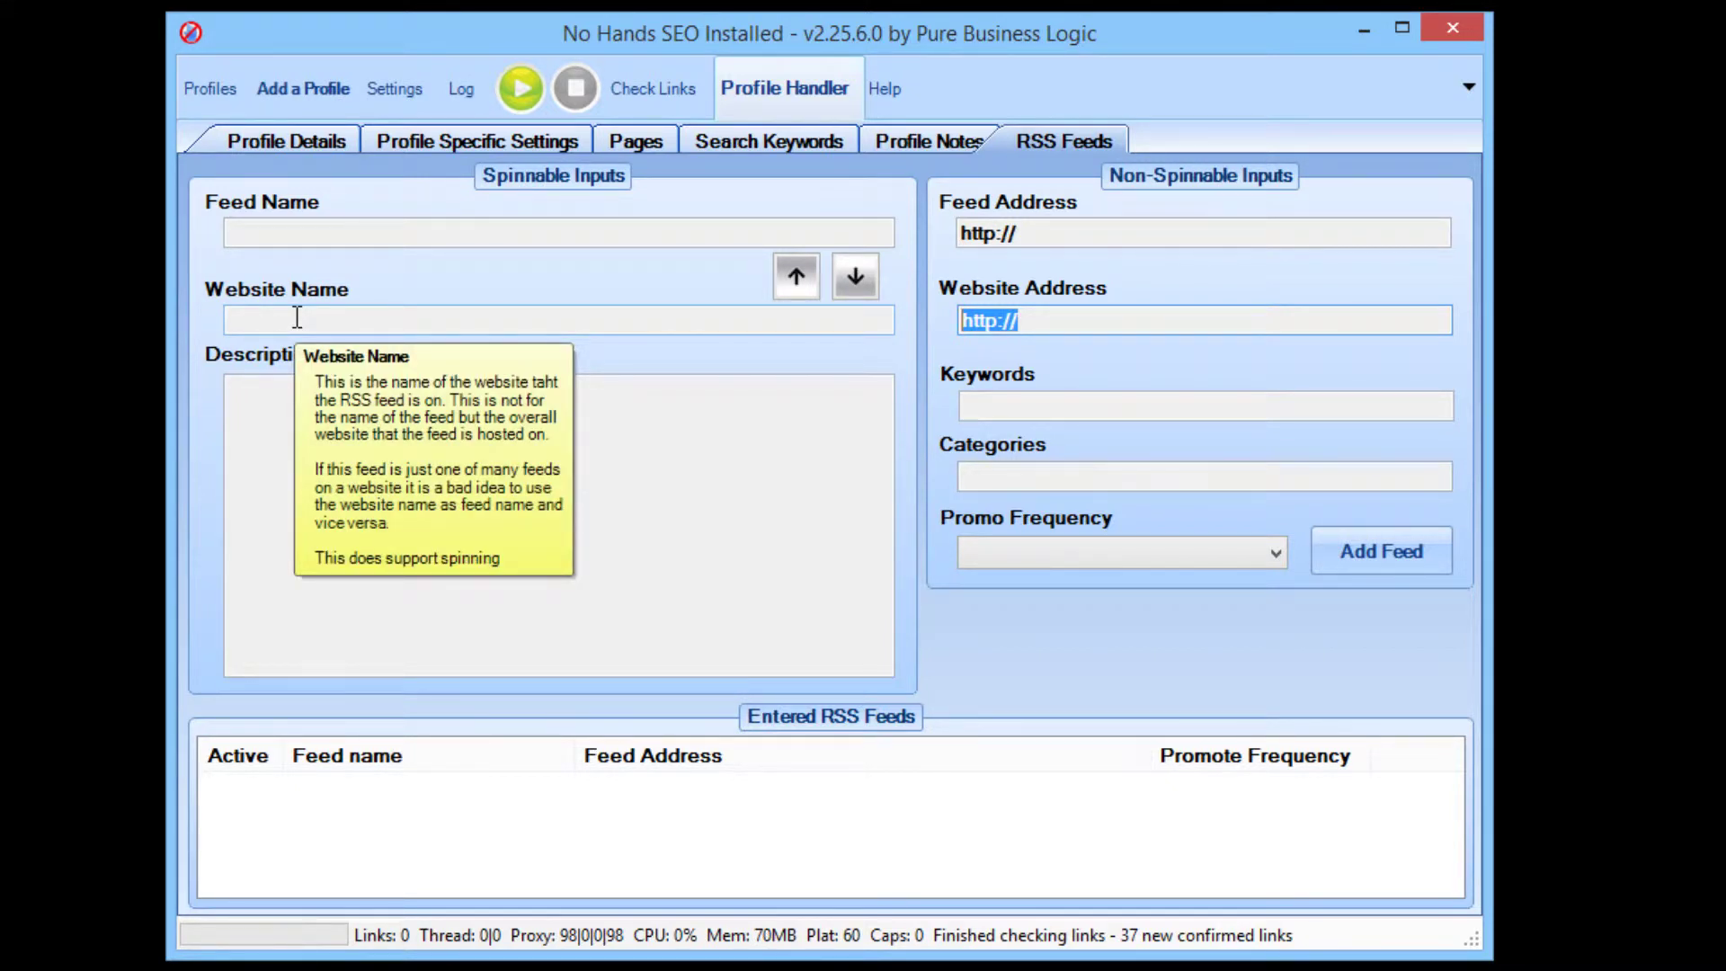
click(441, 231)
click(425, 411)
click(274, 136)
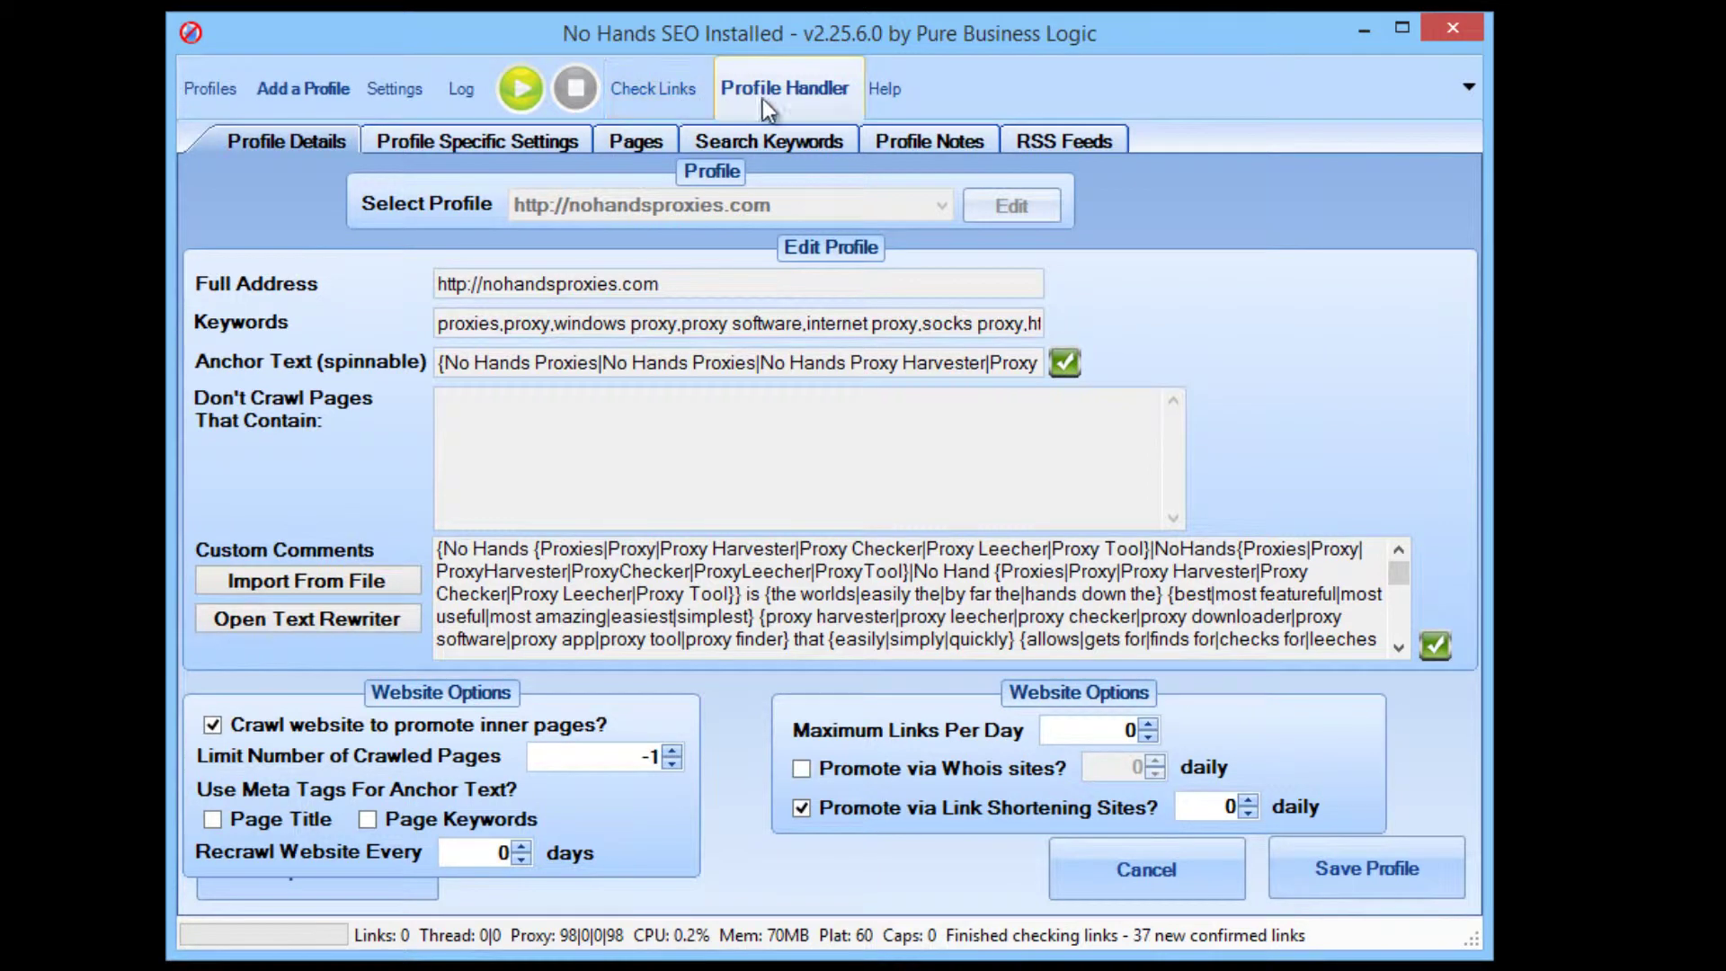
- Glance at the Help menu's NHSEO Documentation entry and several option tooltips, then open Settings
click(874, 99)
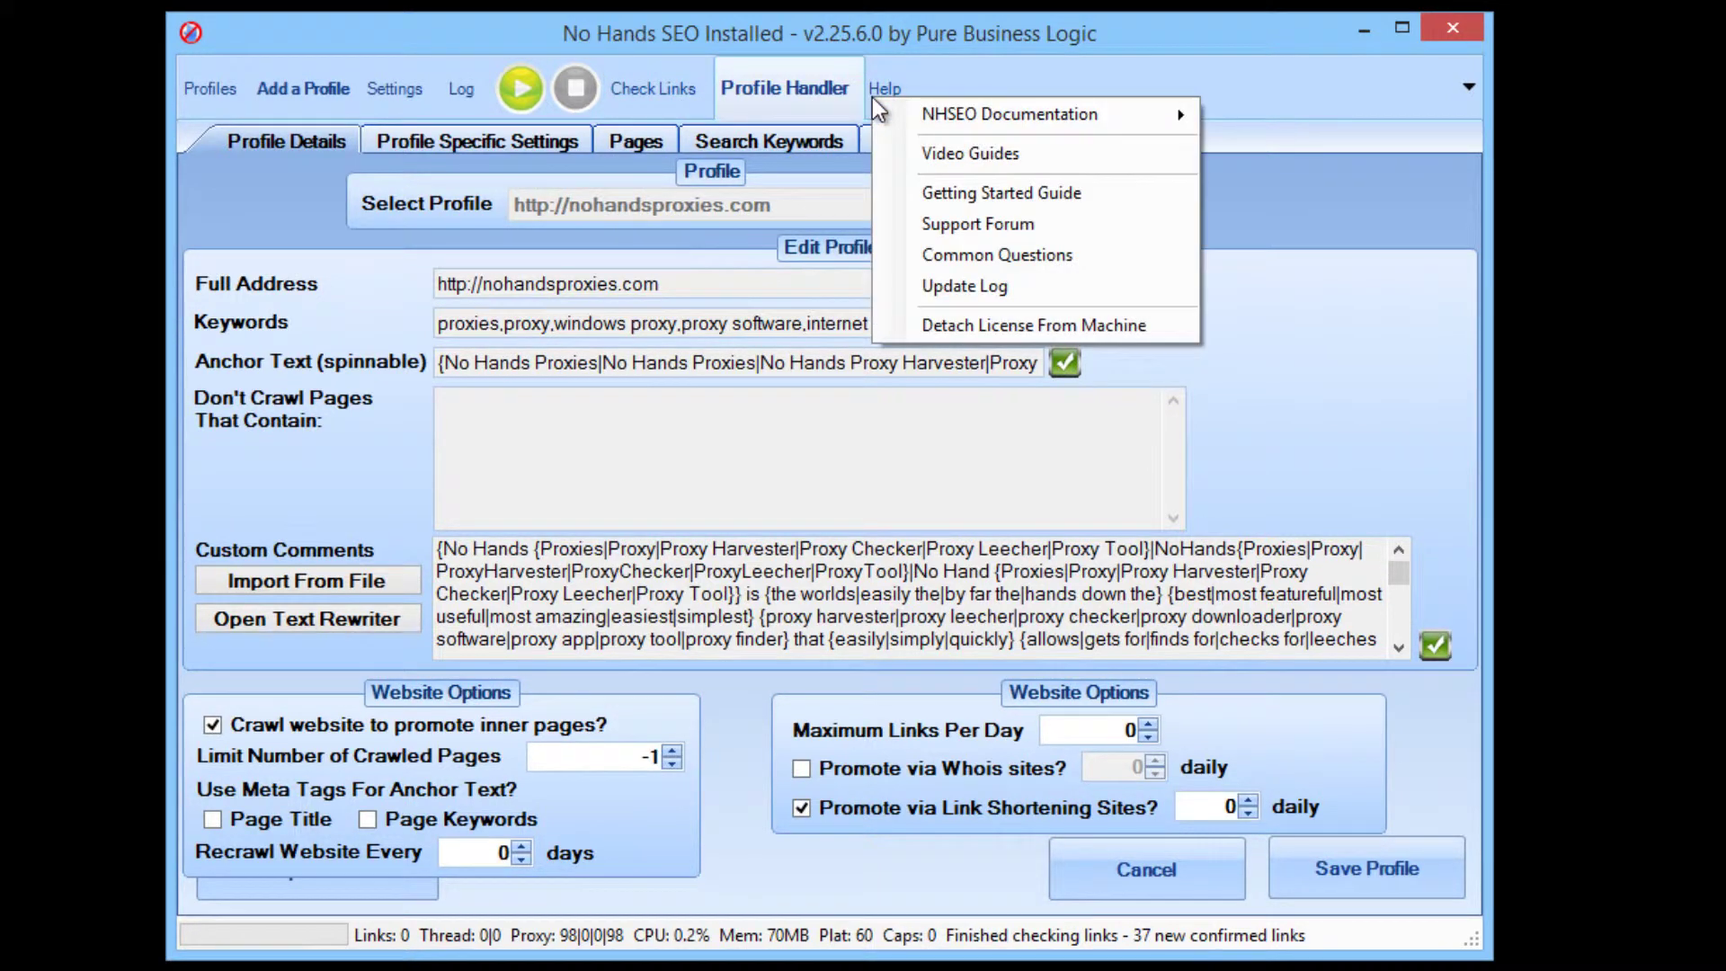
mouse_move(892, 115)
click(619, 440)
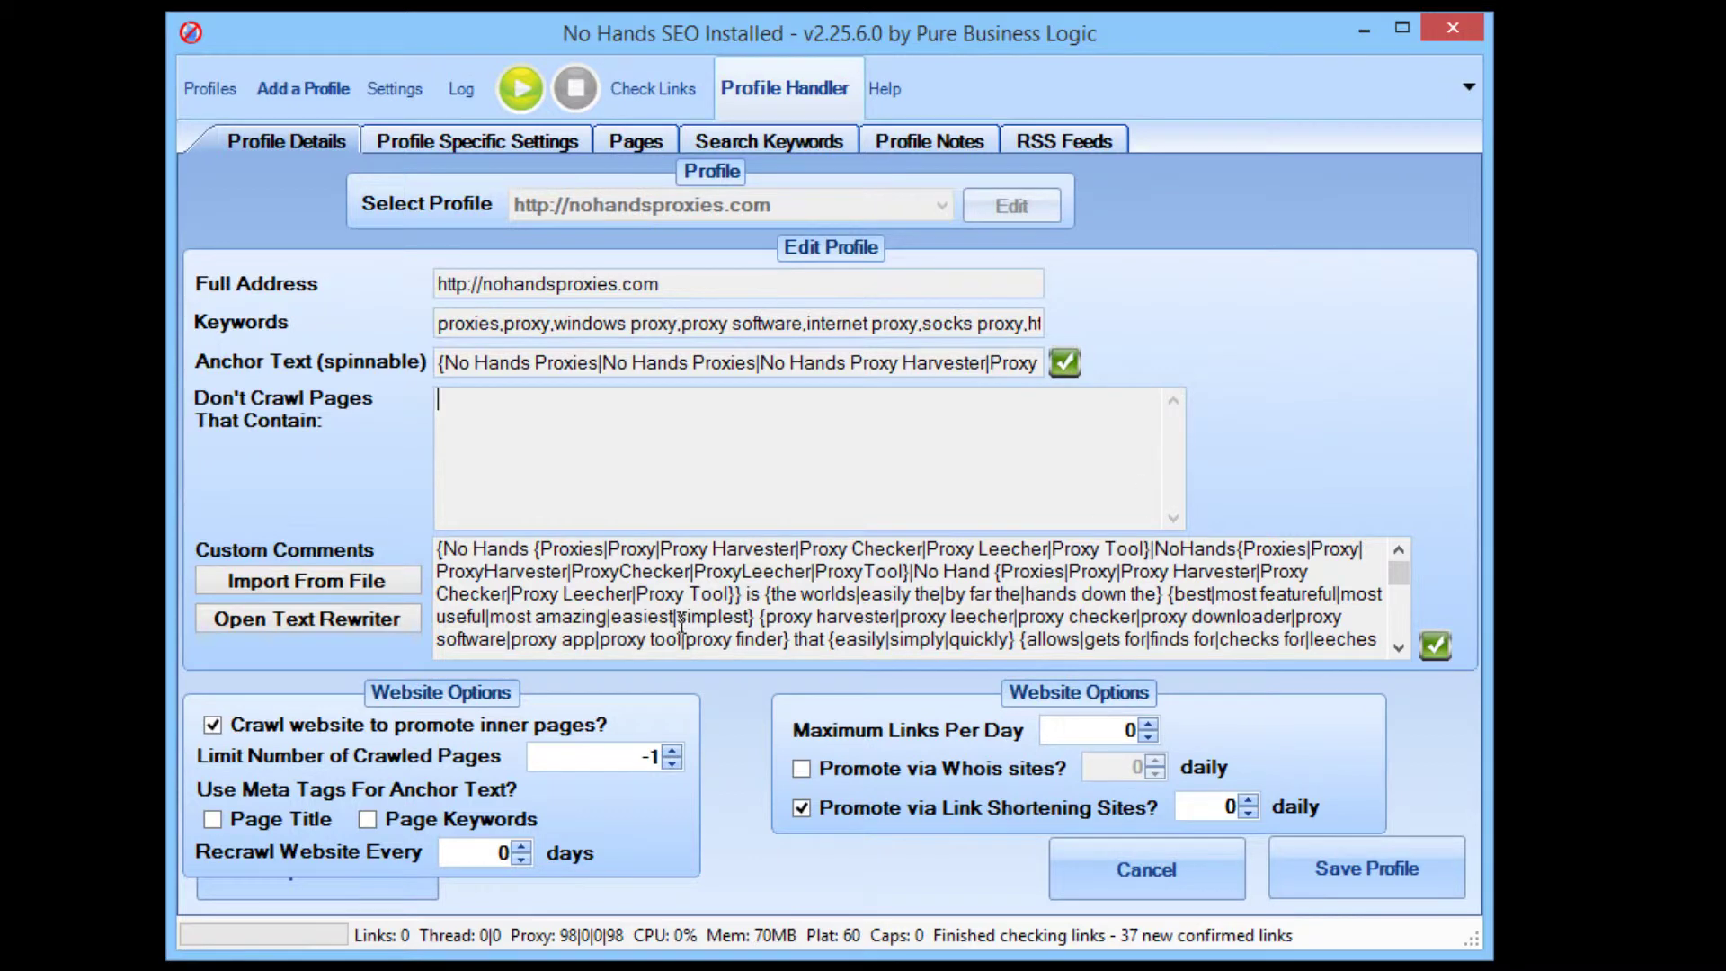
mouse_move(682, 622)
mouse_move(327, 730)
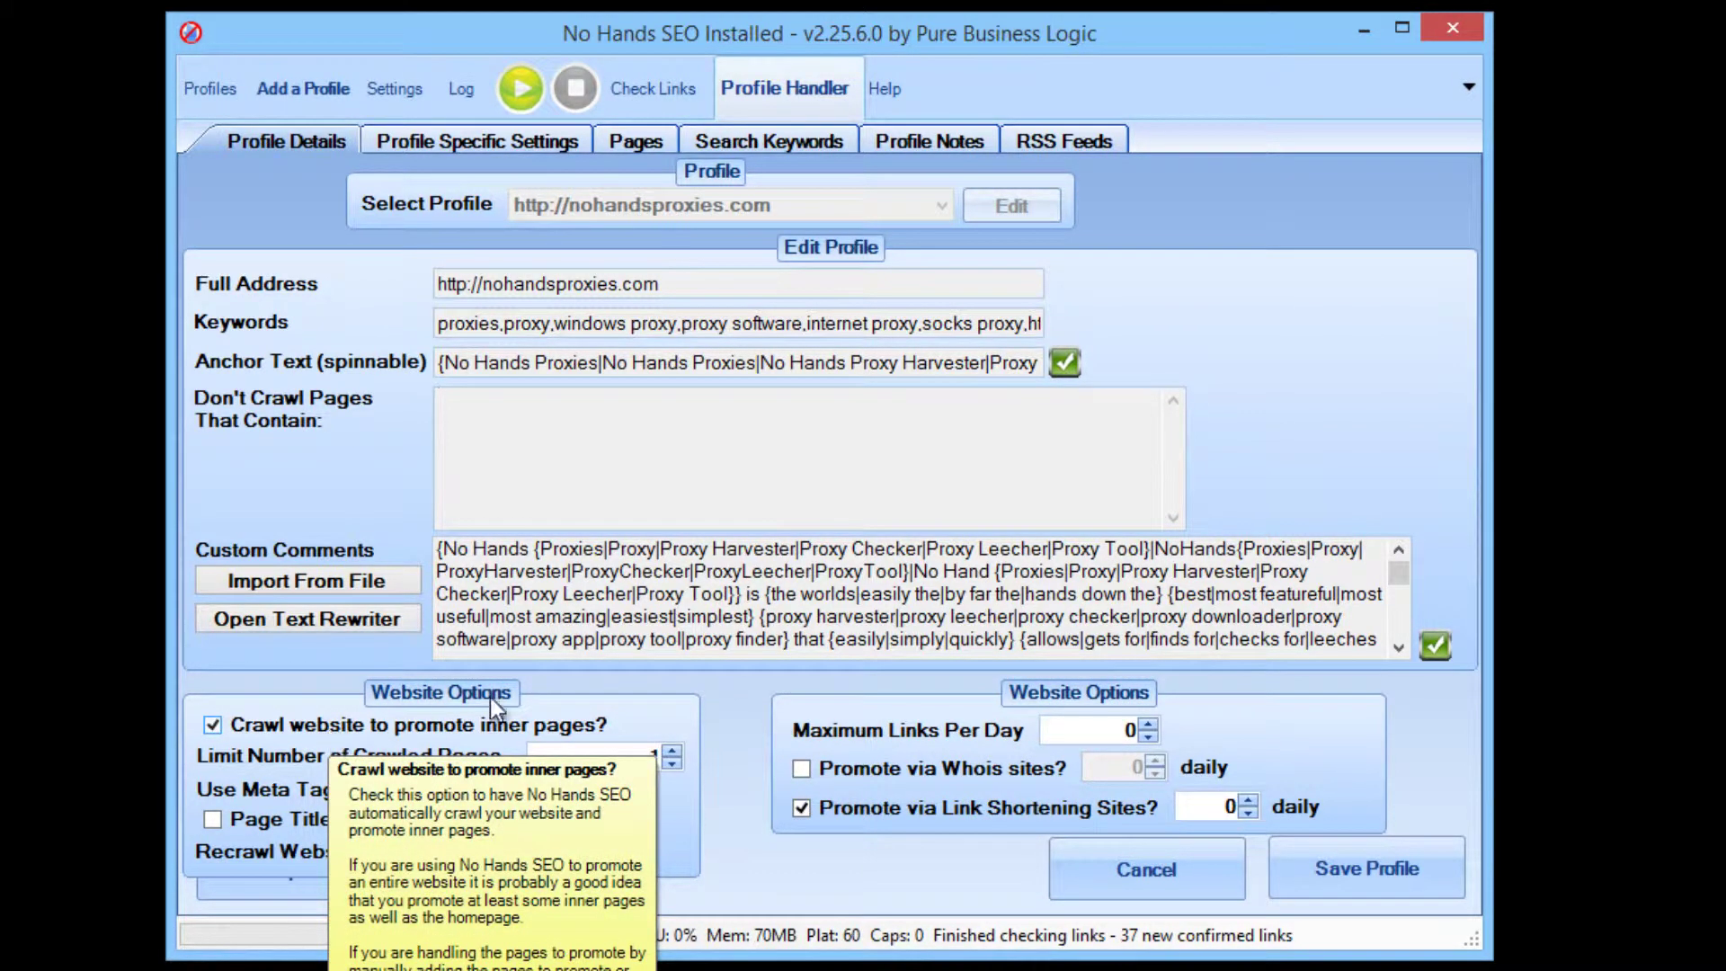
mouse_move(1079, 737)
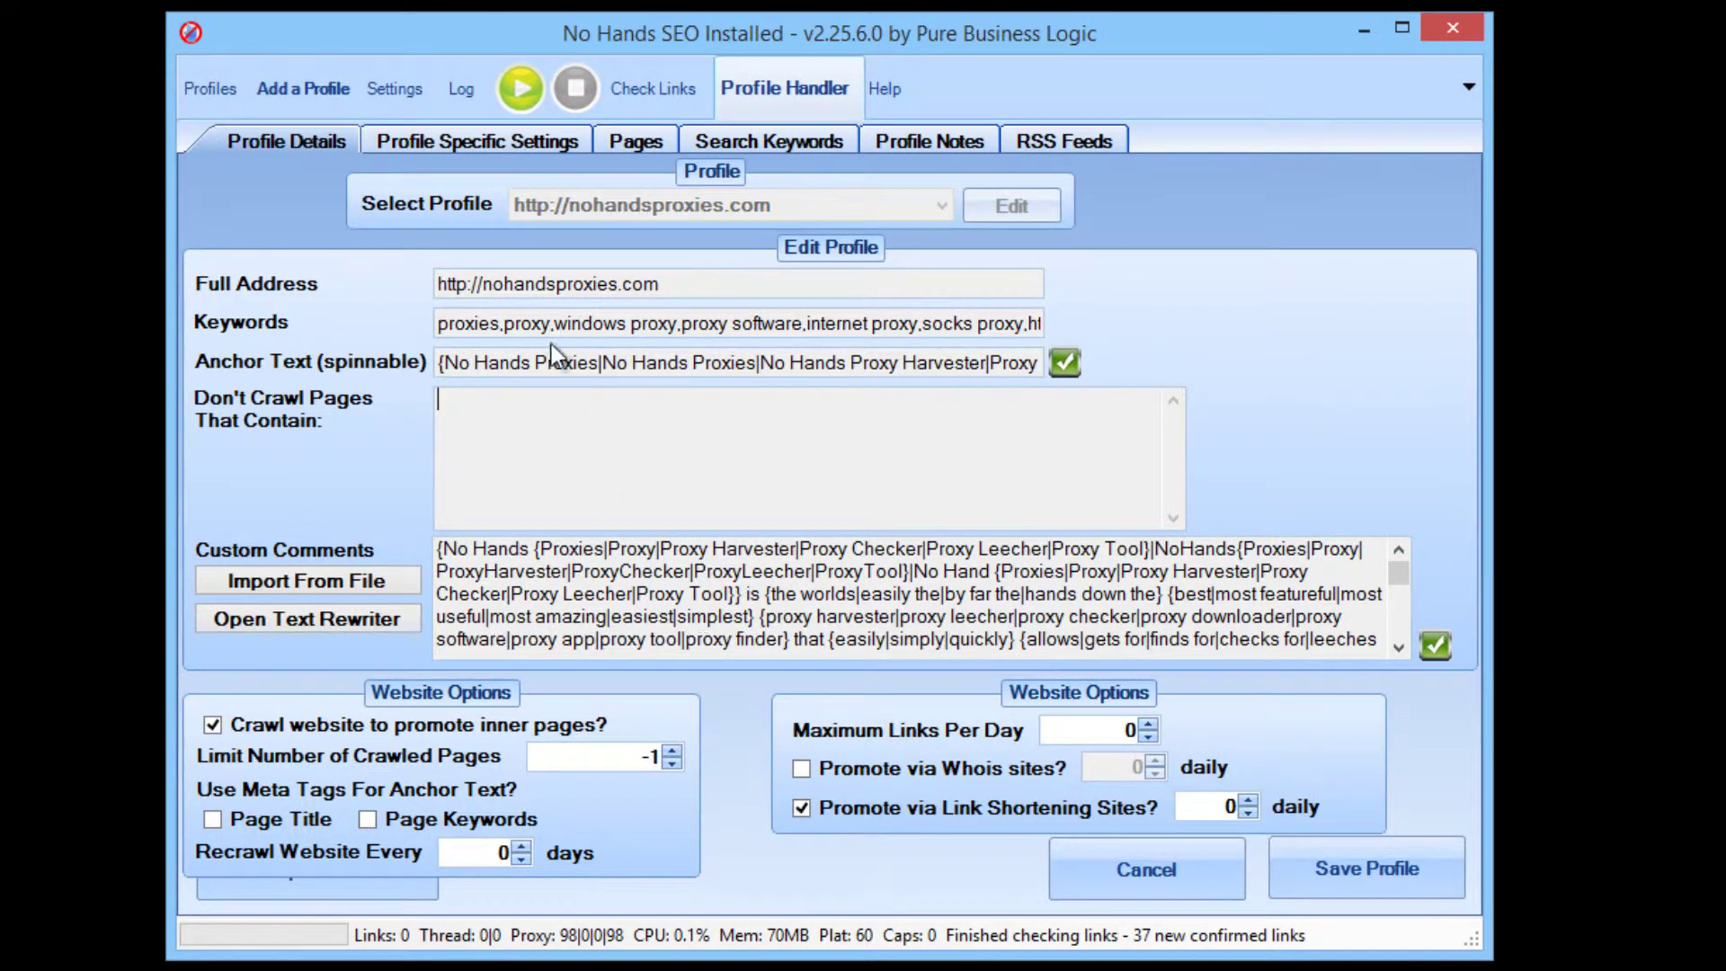
click(380, 88)
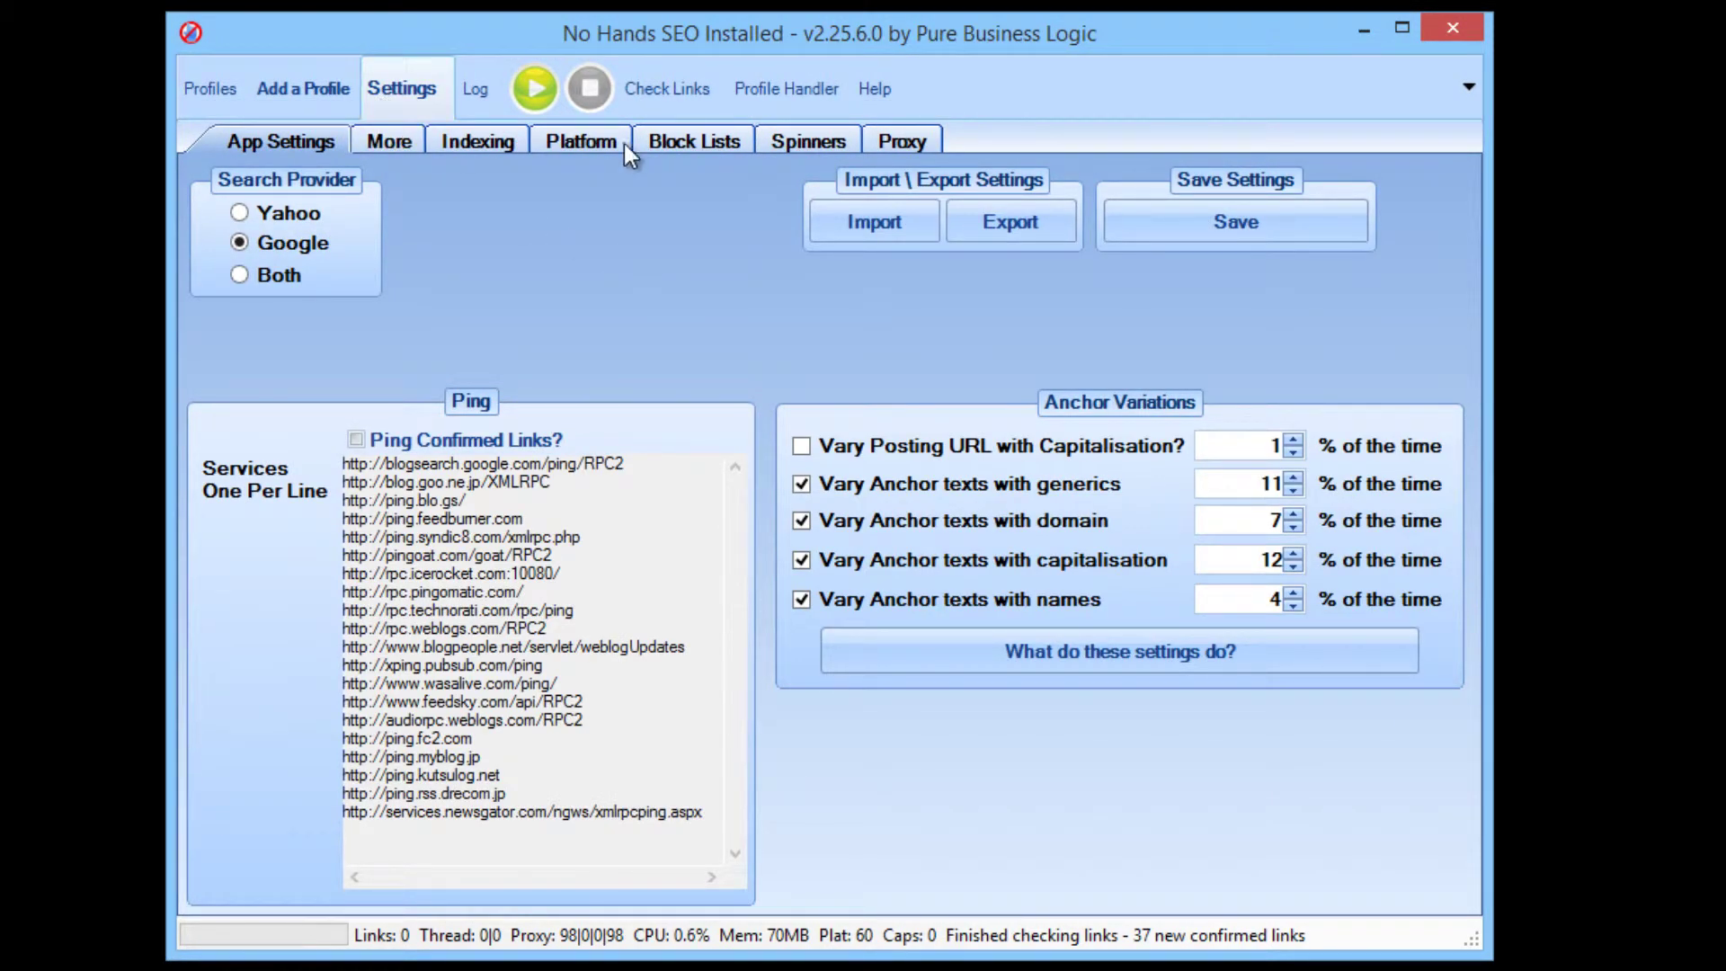
- Visit the profile handler's Profile Specific Settings, then the application-wide settings
click(746, 89)
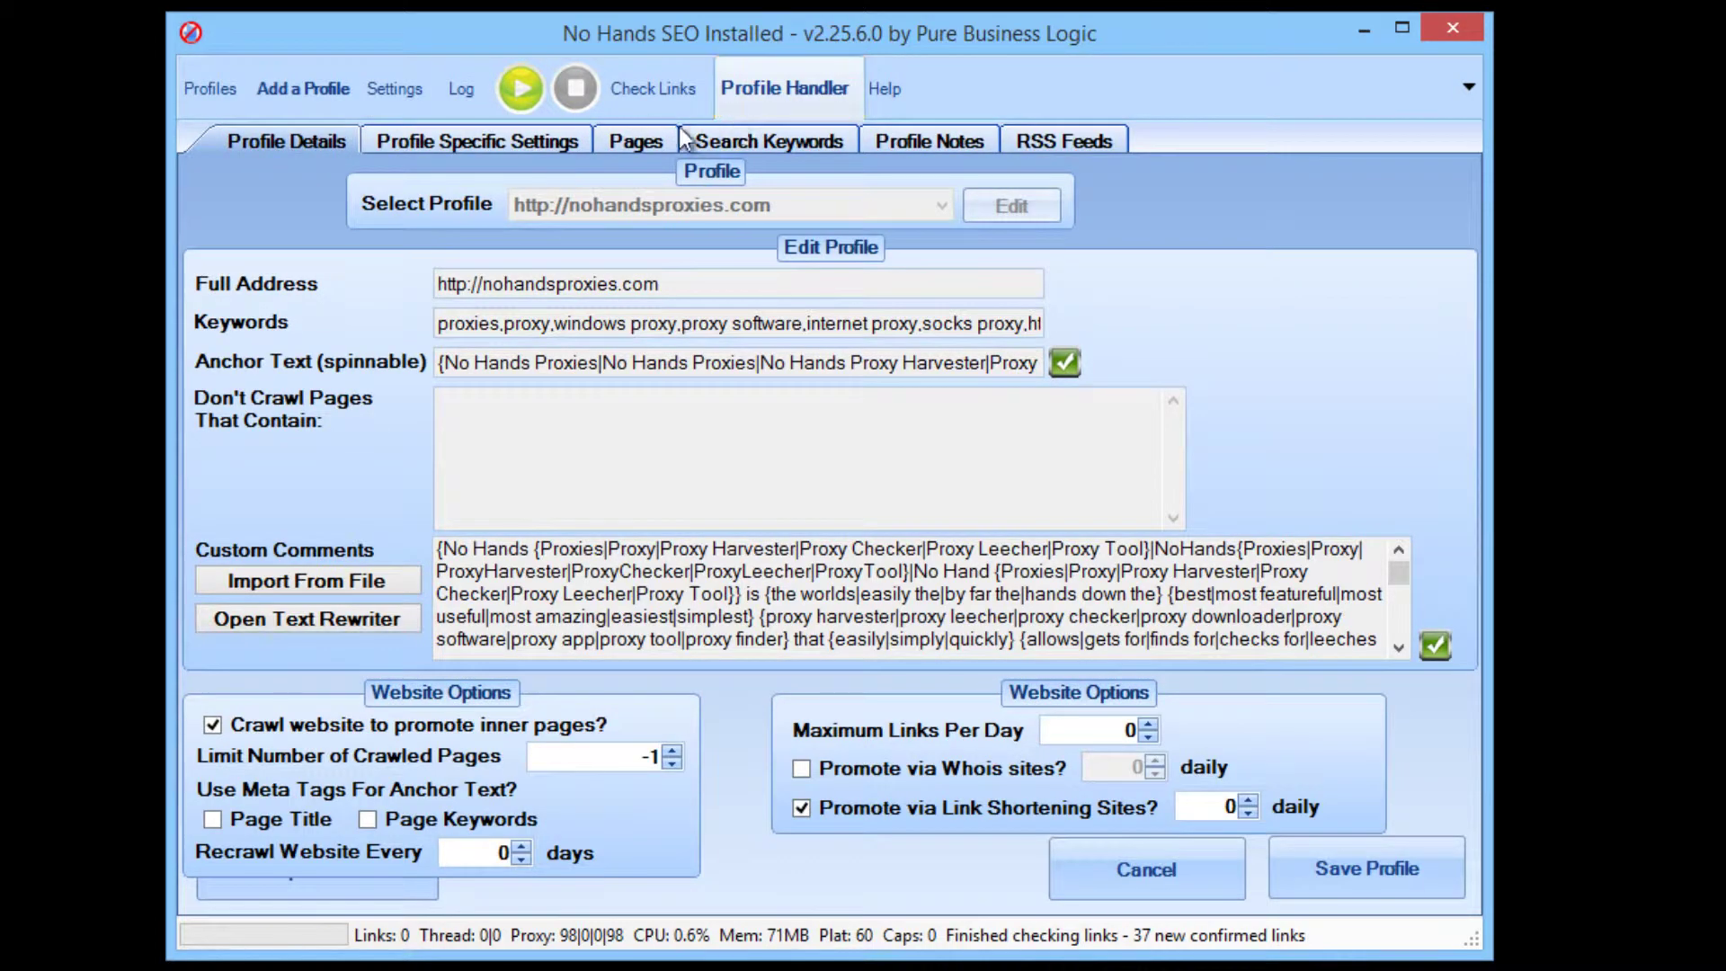
click(414, 140)
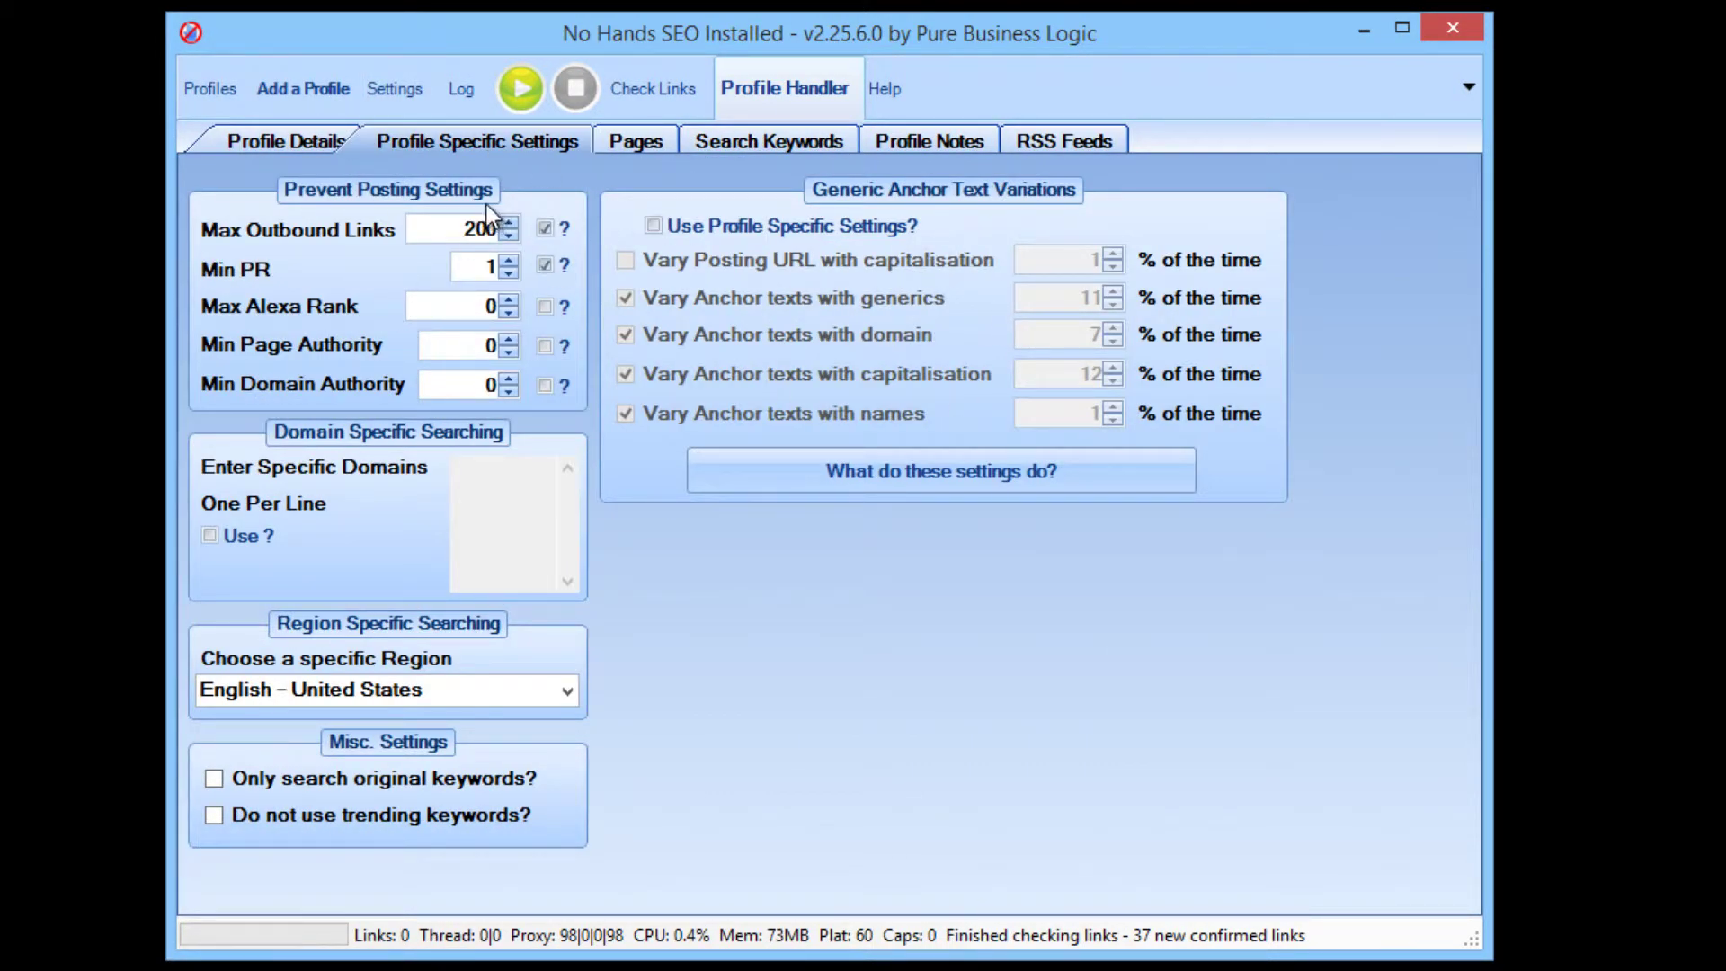
click(401, 88)
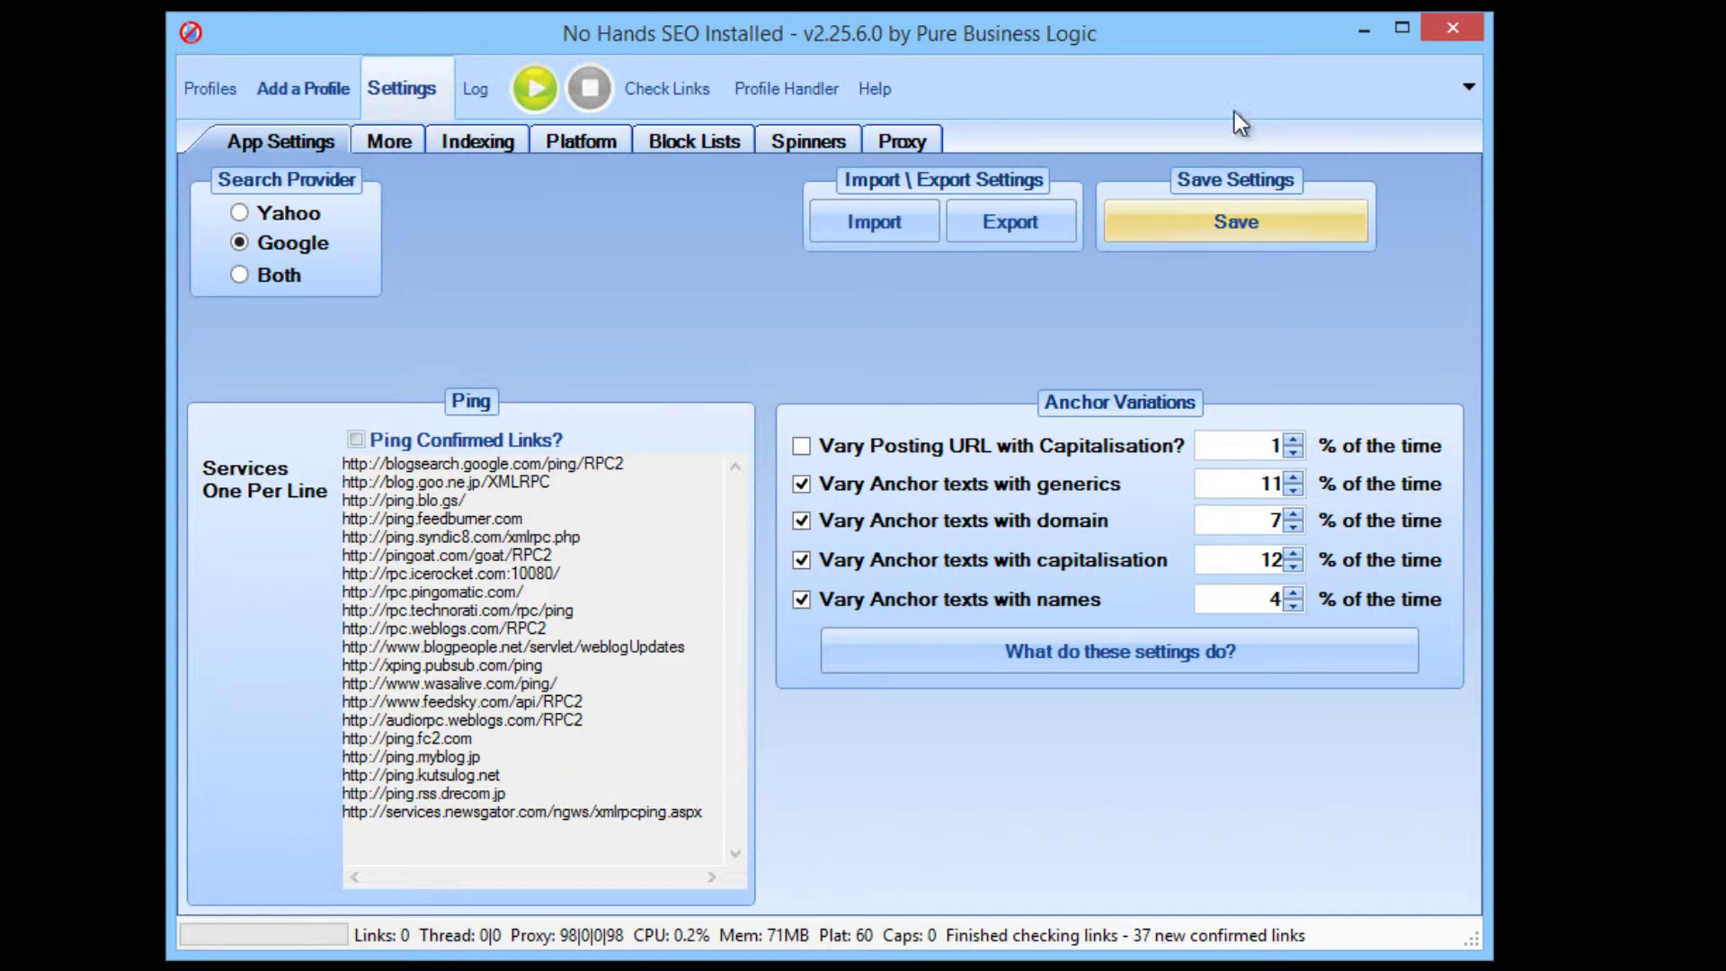
- Enable profile-specific anchor variations and toggle Min PR, then reopen the program-wide settings
click(788, 90)
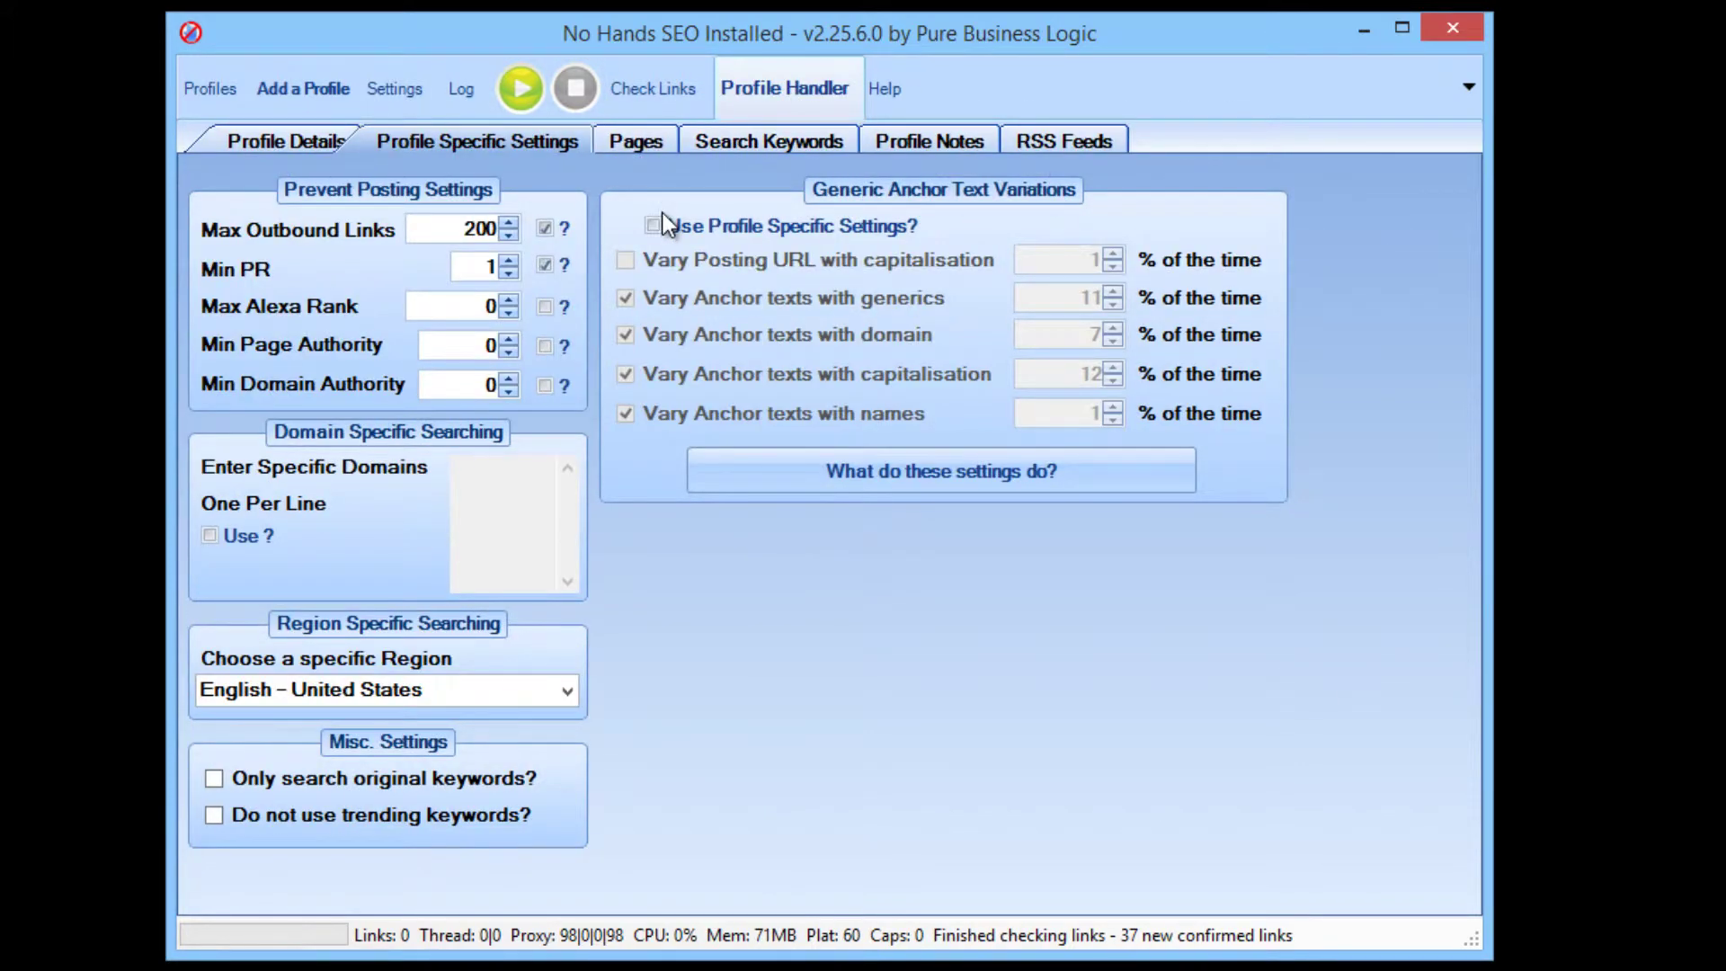
click(662, 217)
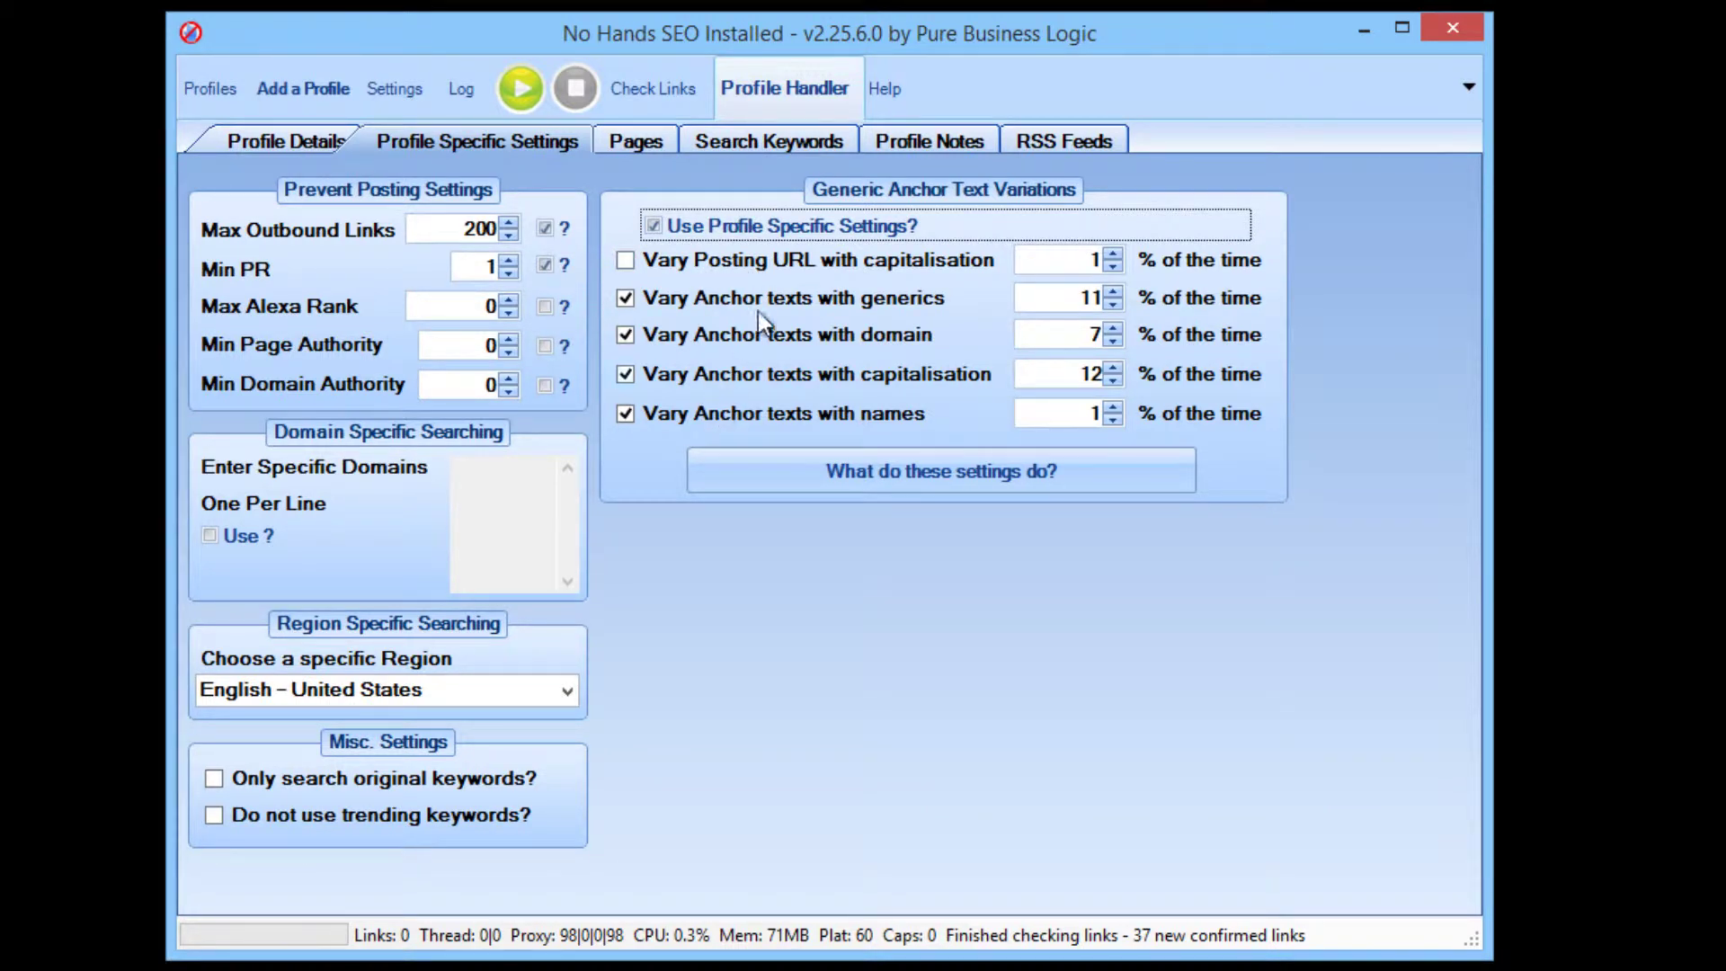
click(544, 266)
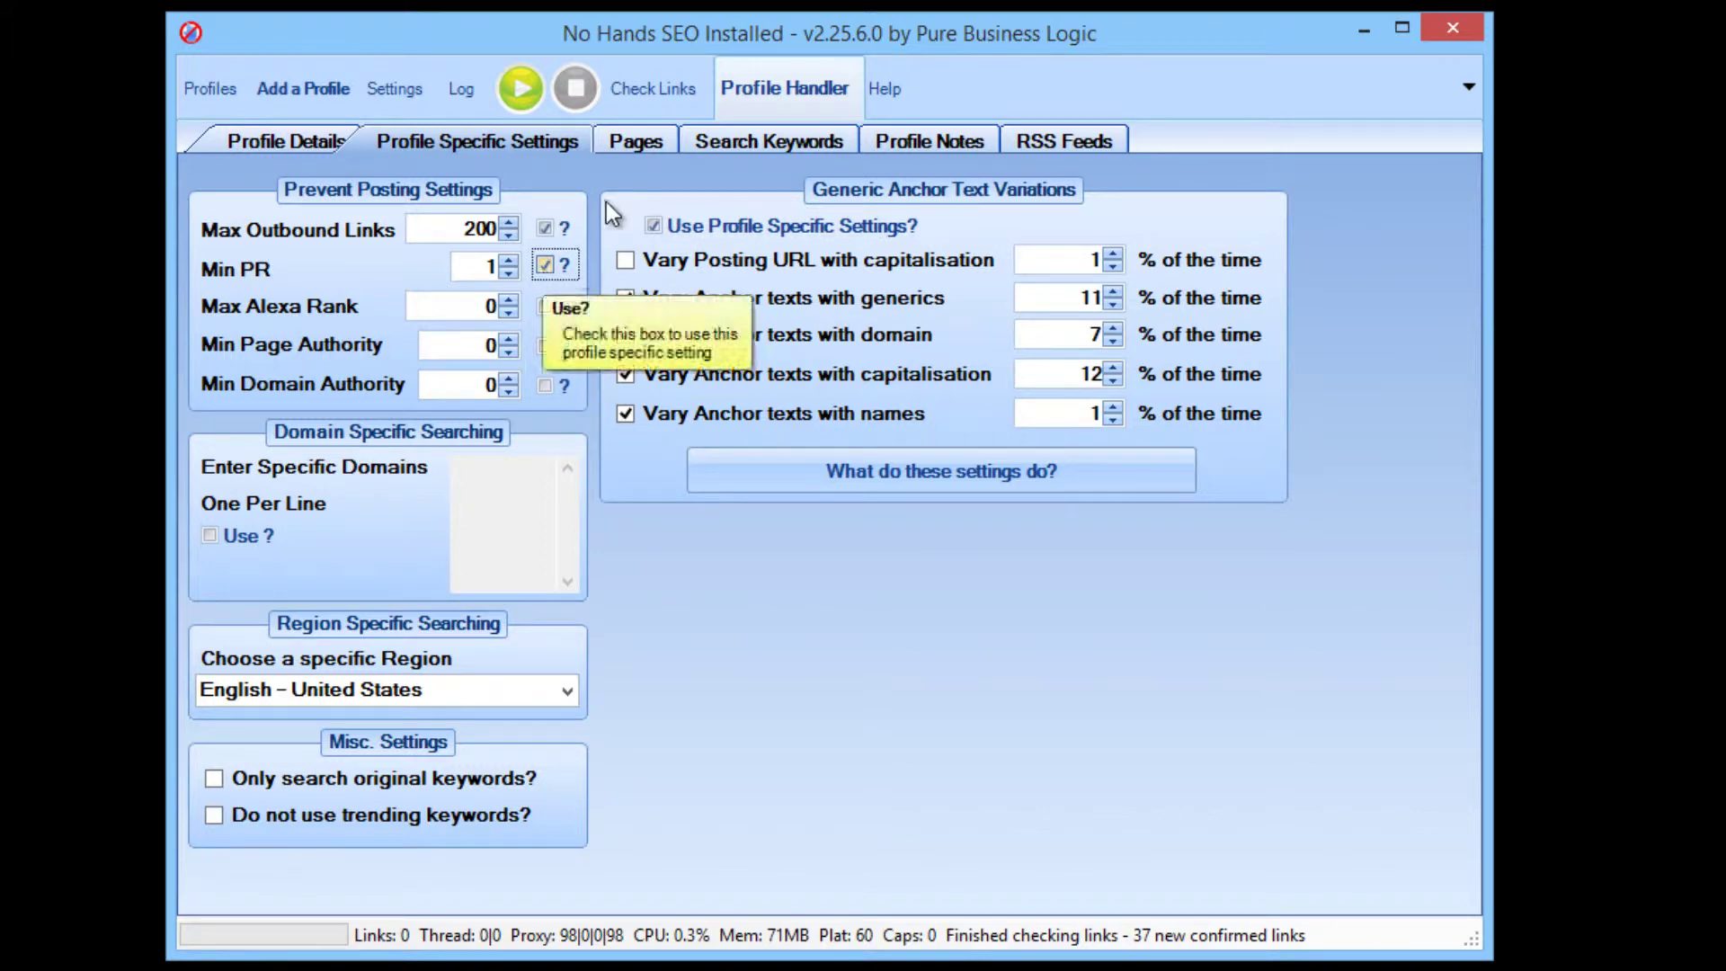
click(400, 88)
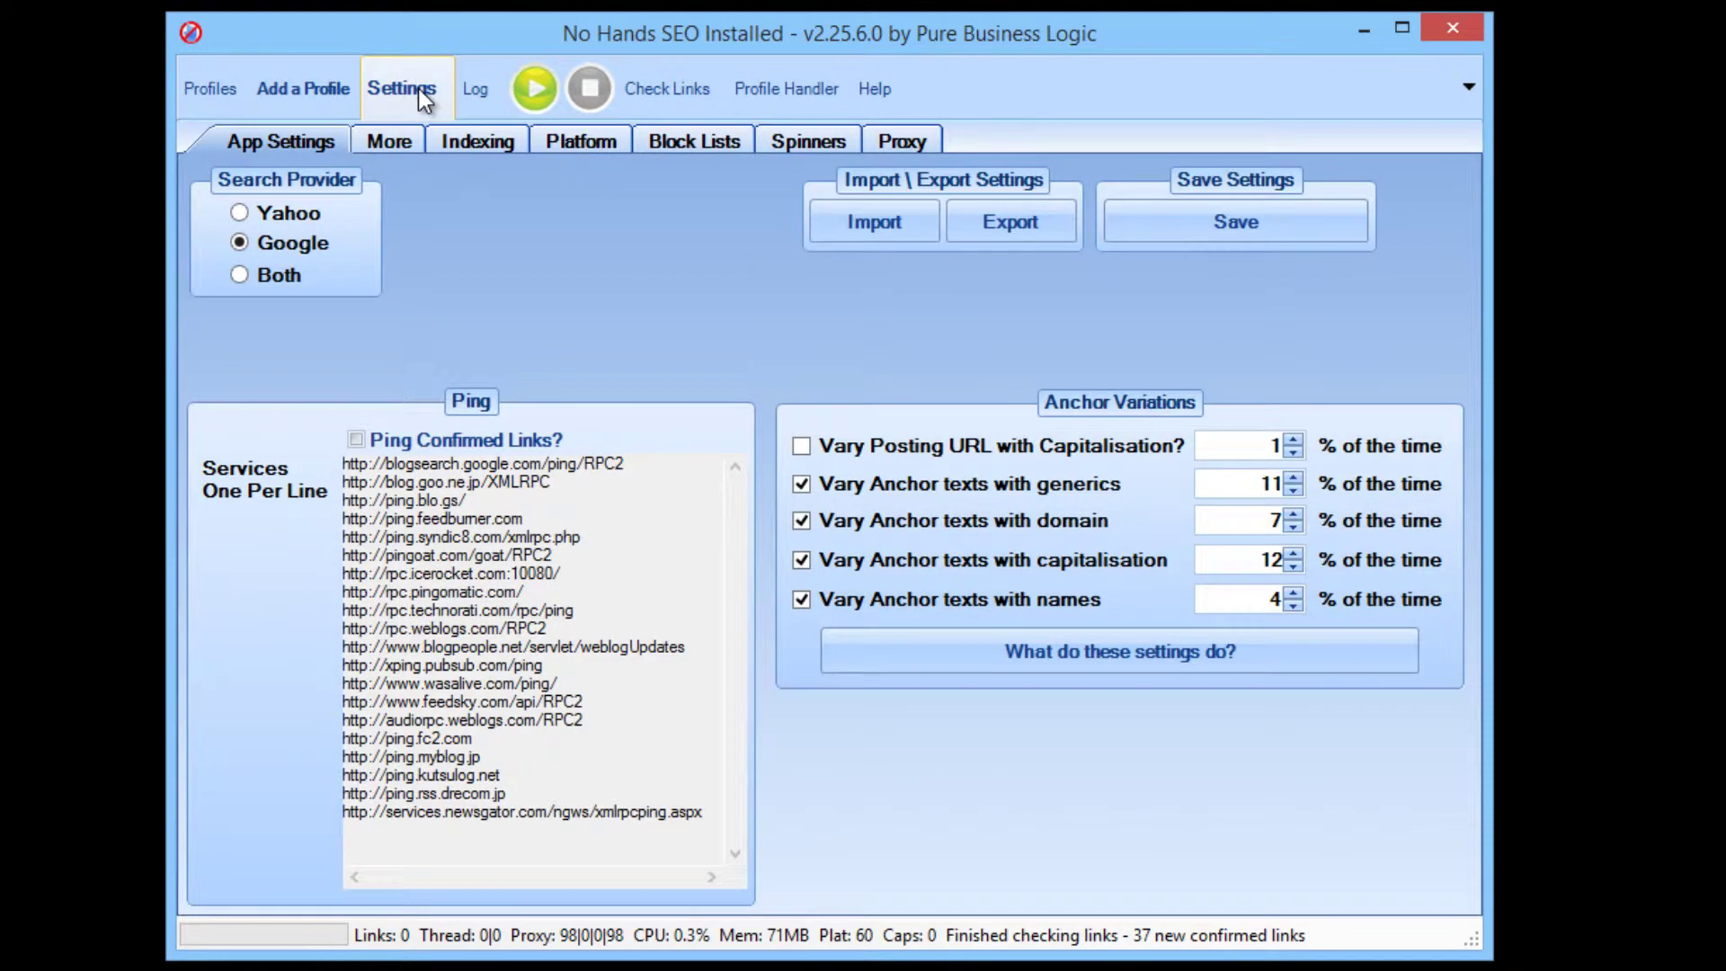
- On the advanced settings page, review primary captcha services, keeping Captcha Sniper
click(406, 142)
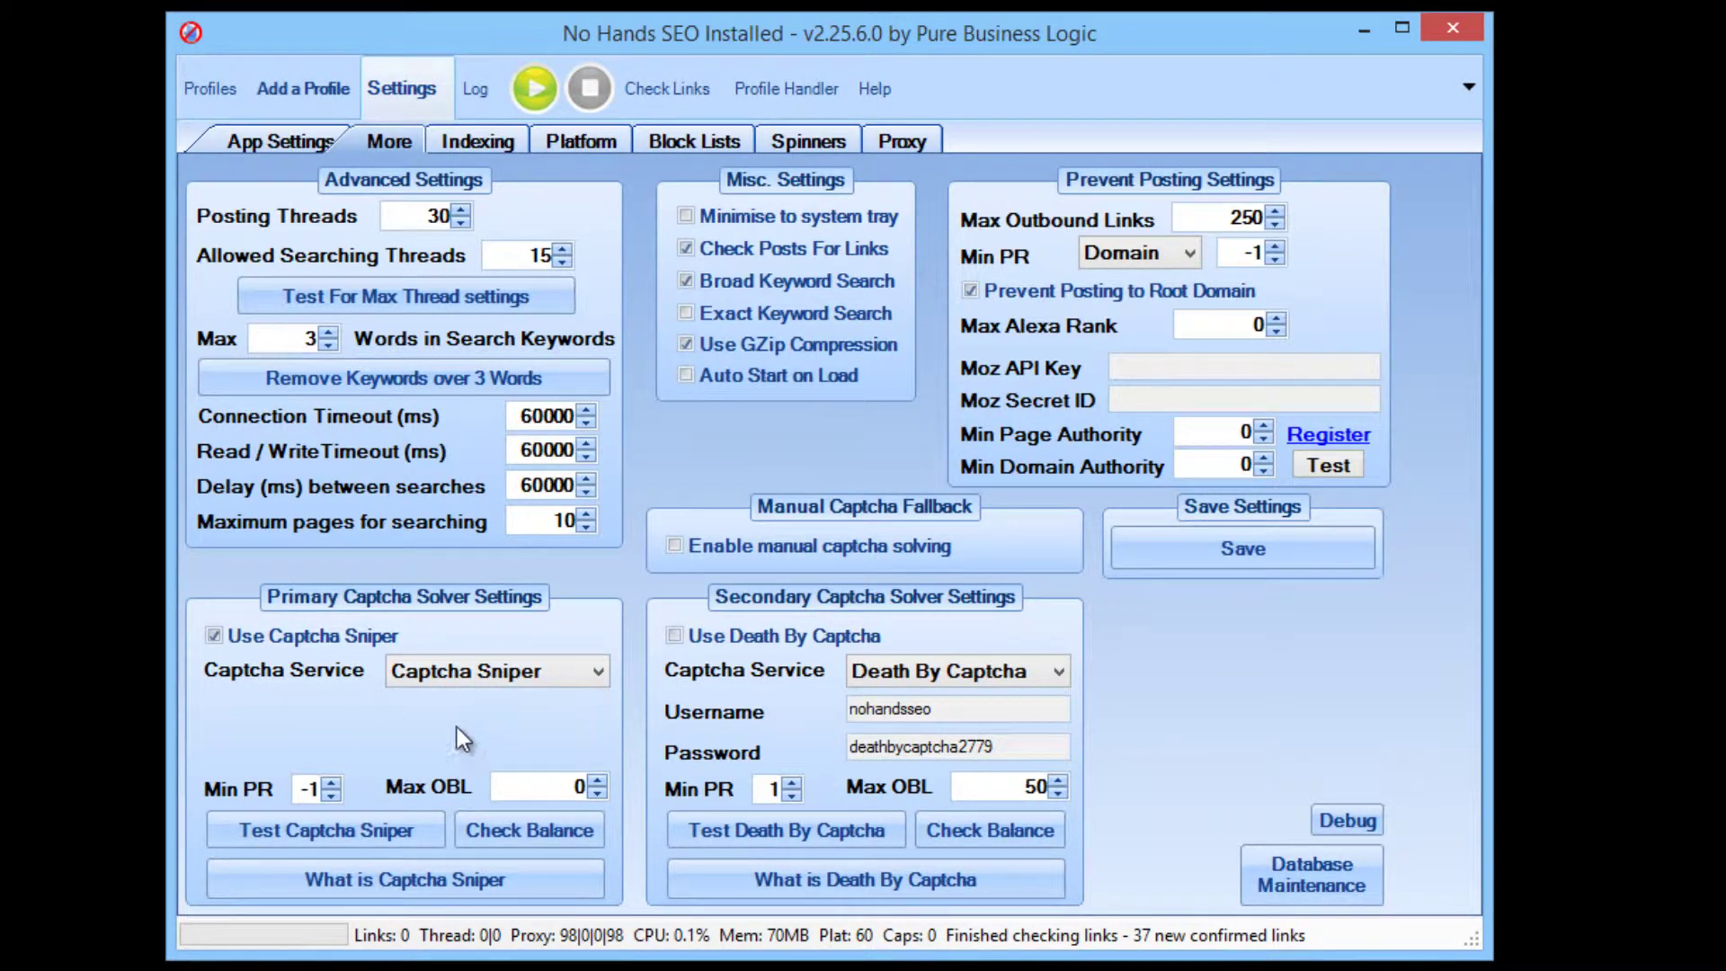
click(554, 678)
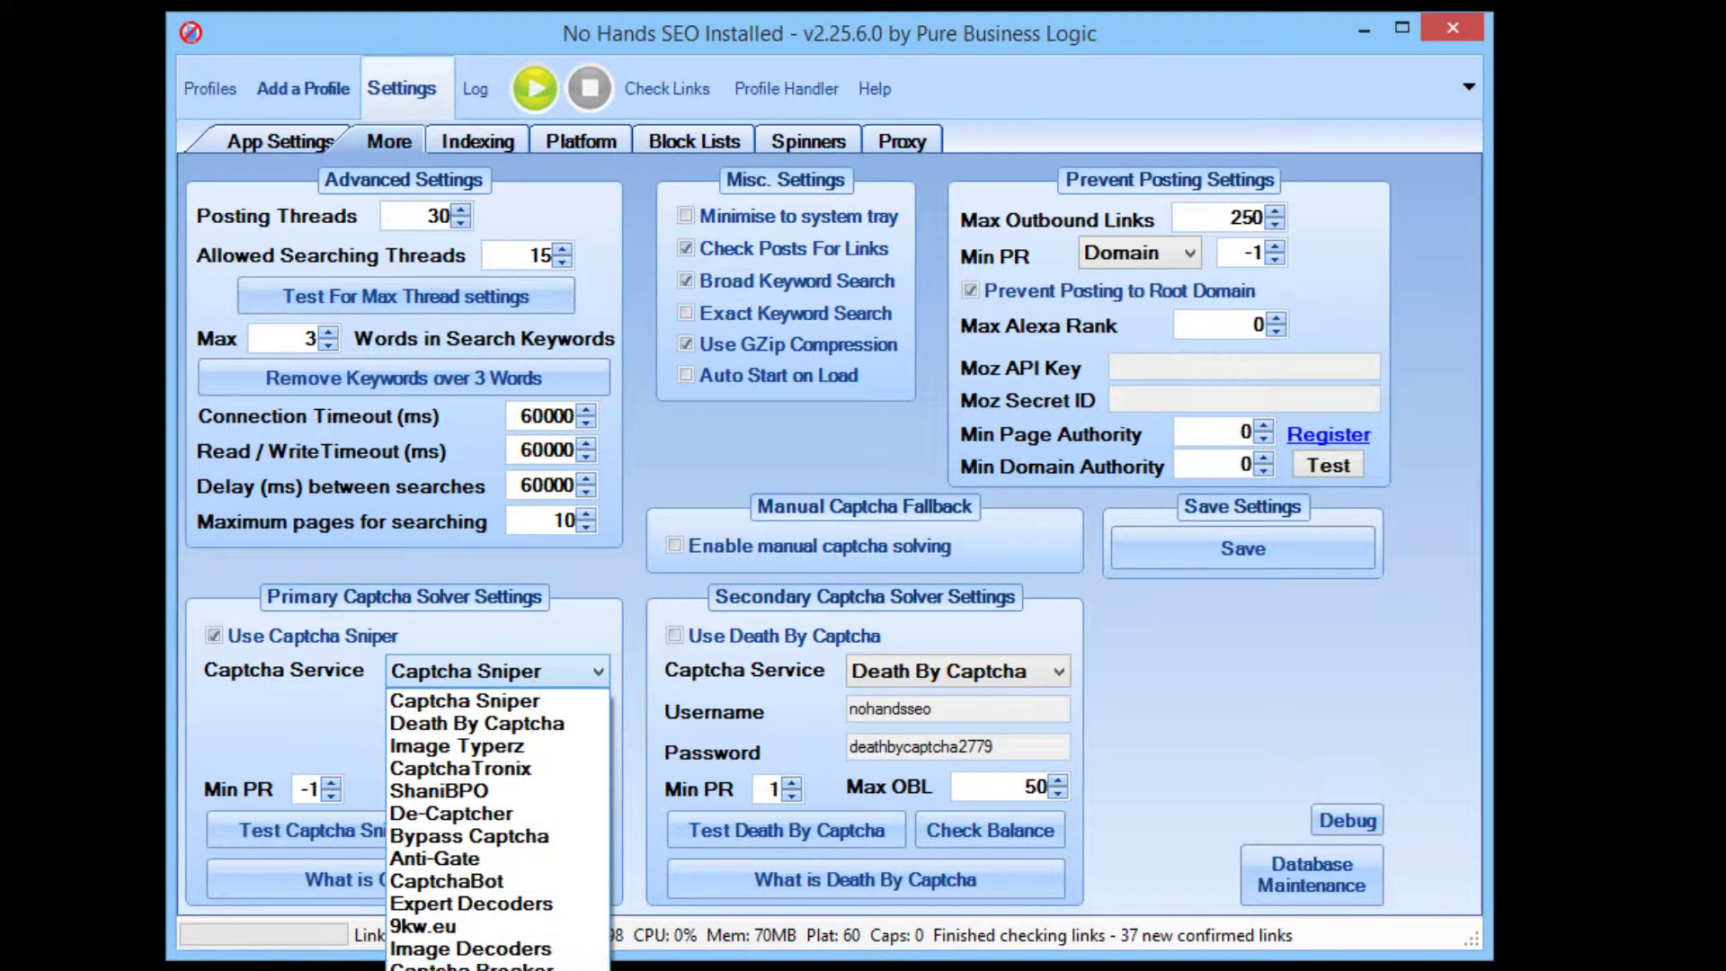
click(634, 620)
- Enable Death By Captcha as the secondary solver and toggle the manual captcha solving fallback
click(676, 636)
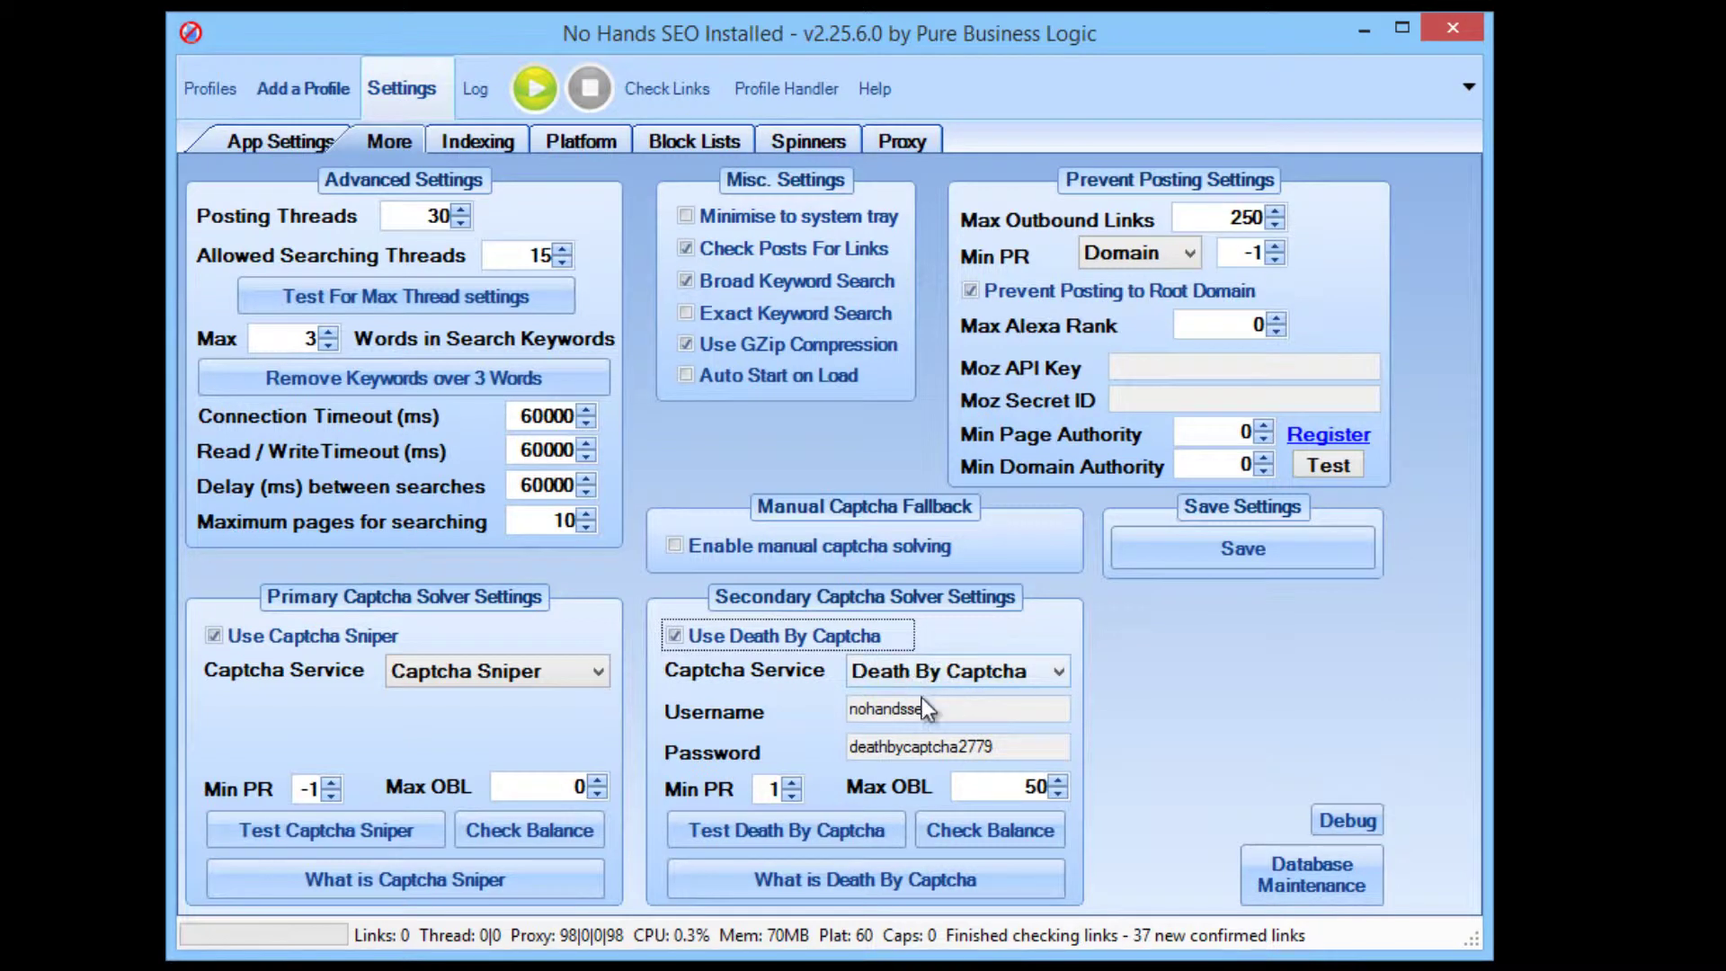
click(861, 682)
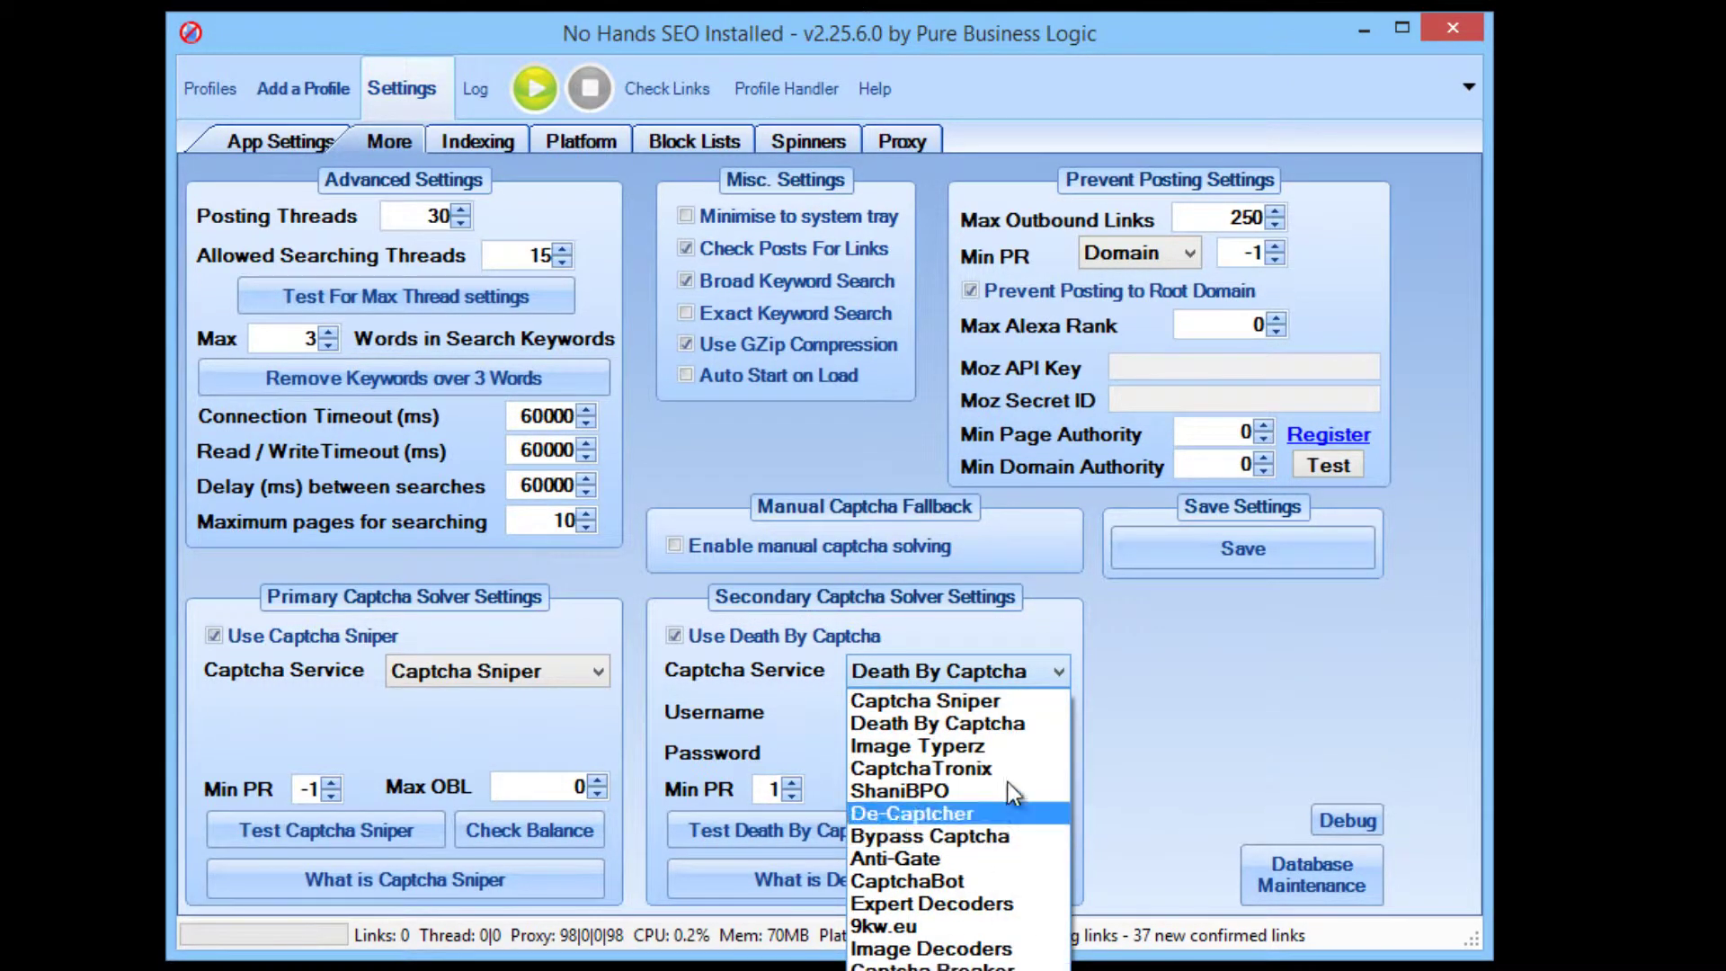
click(844, 739)
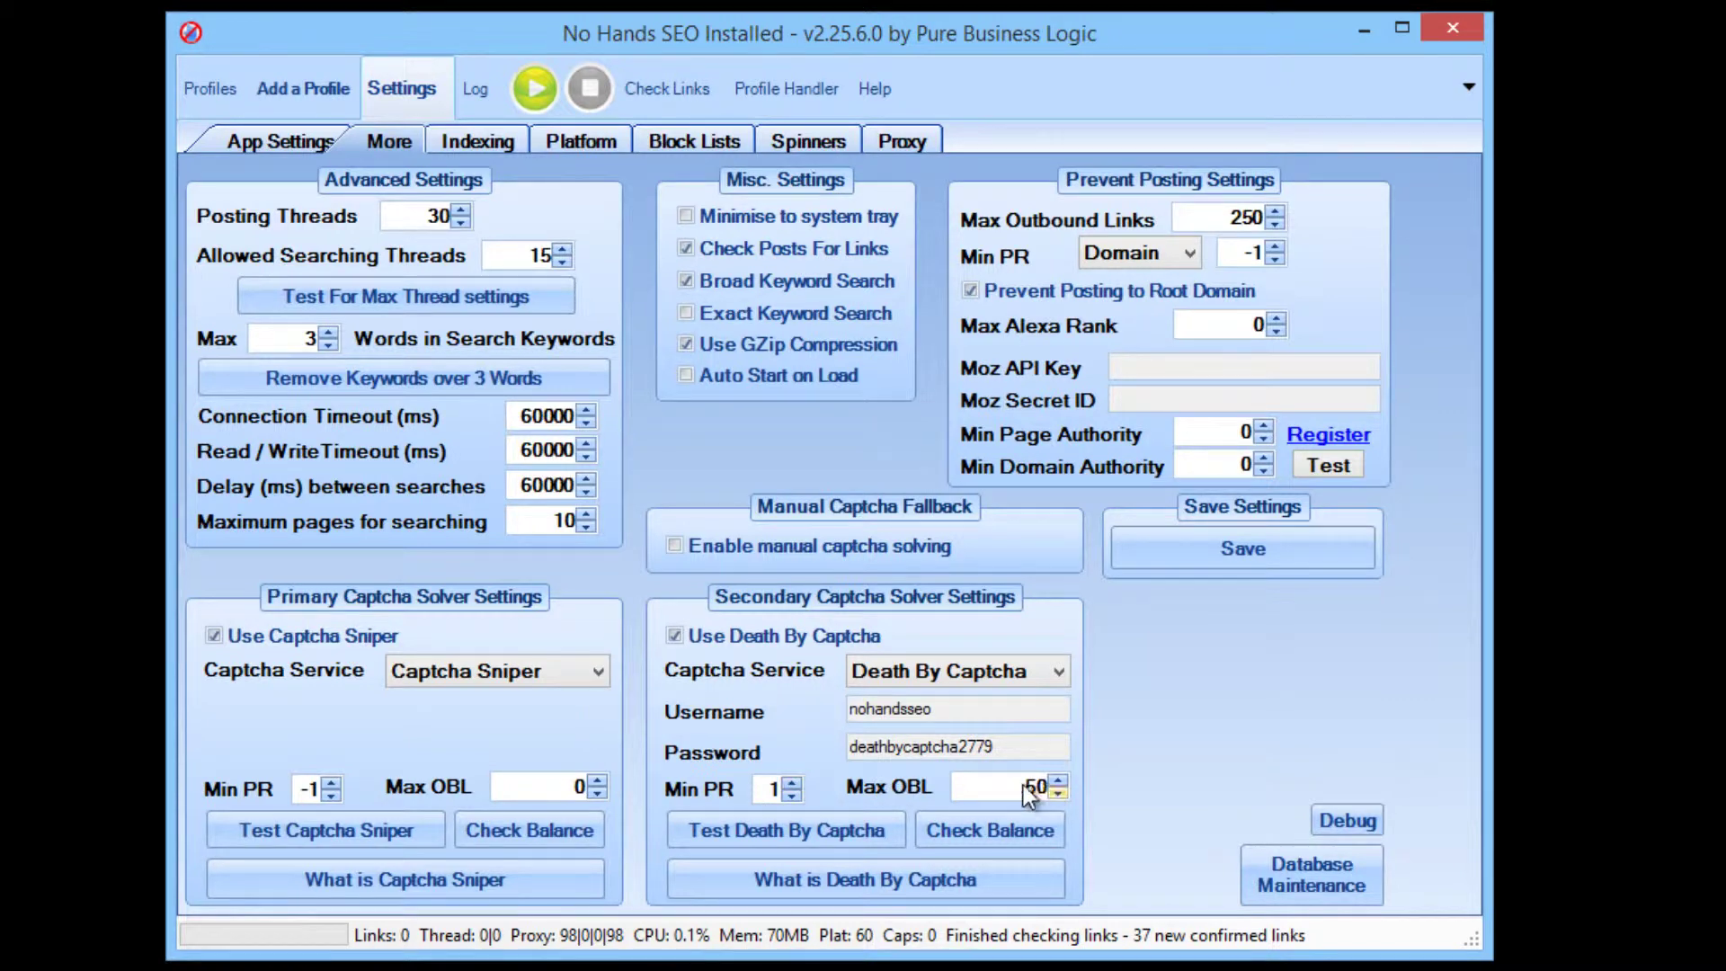
mouse_move(1016, 787)
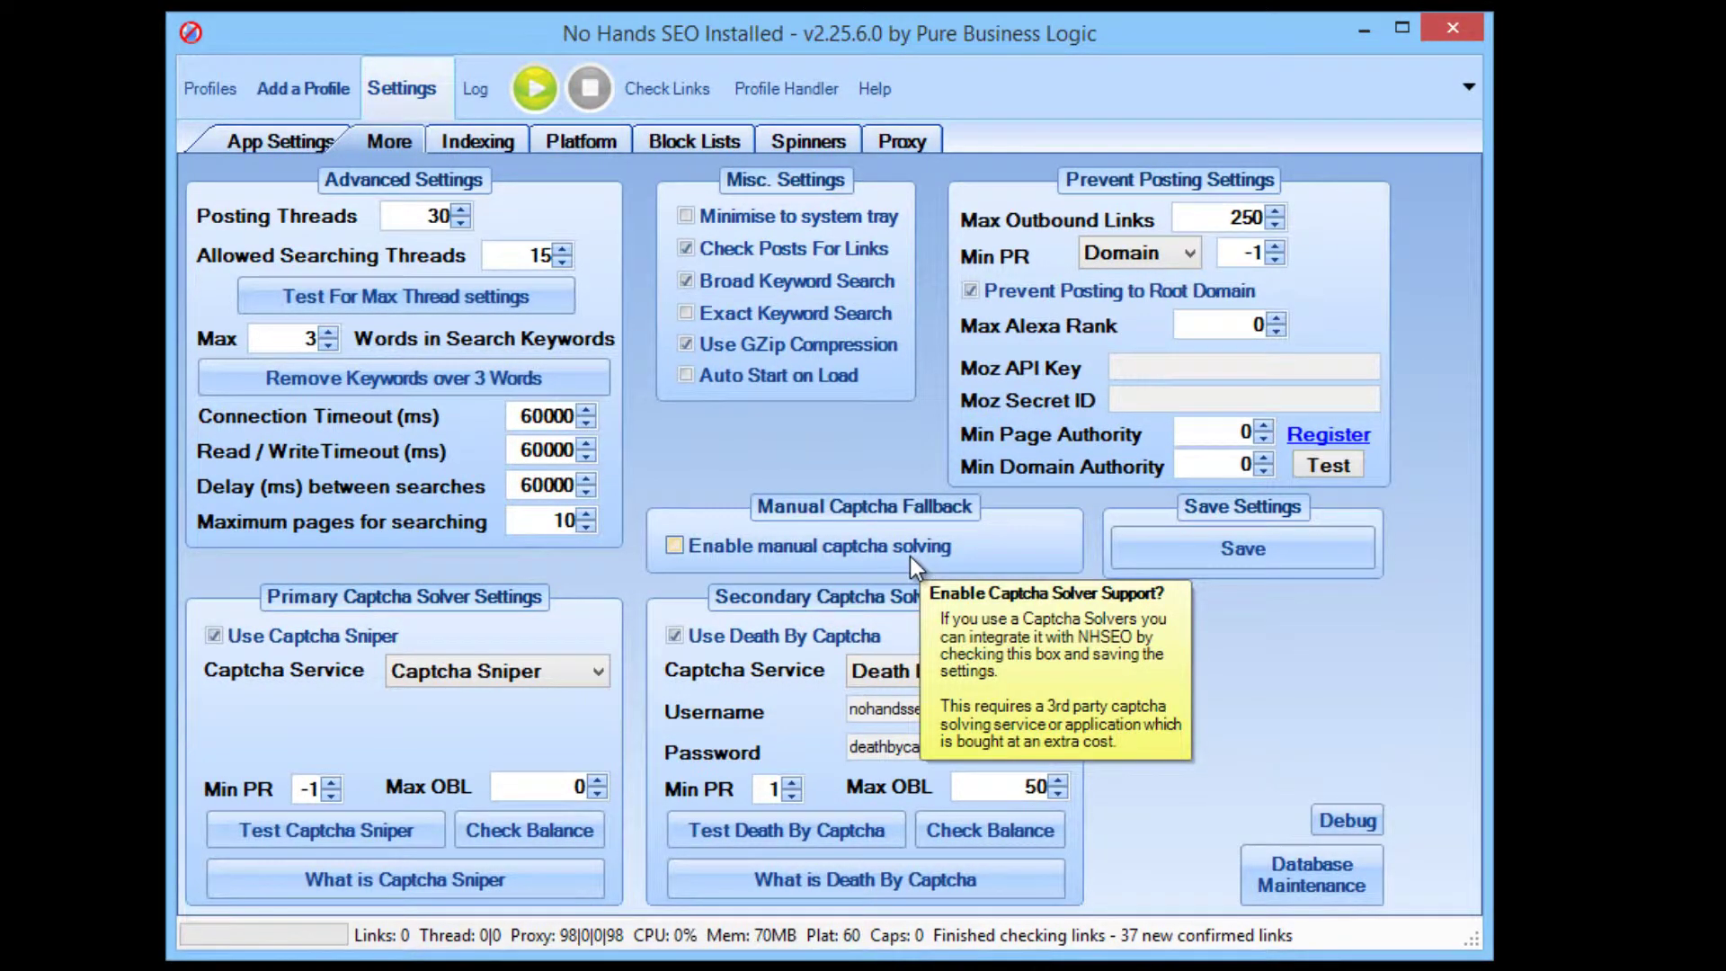
click(876, 547)
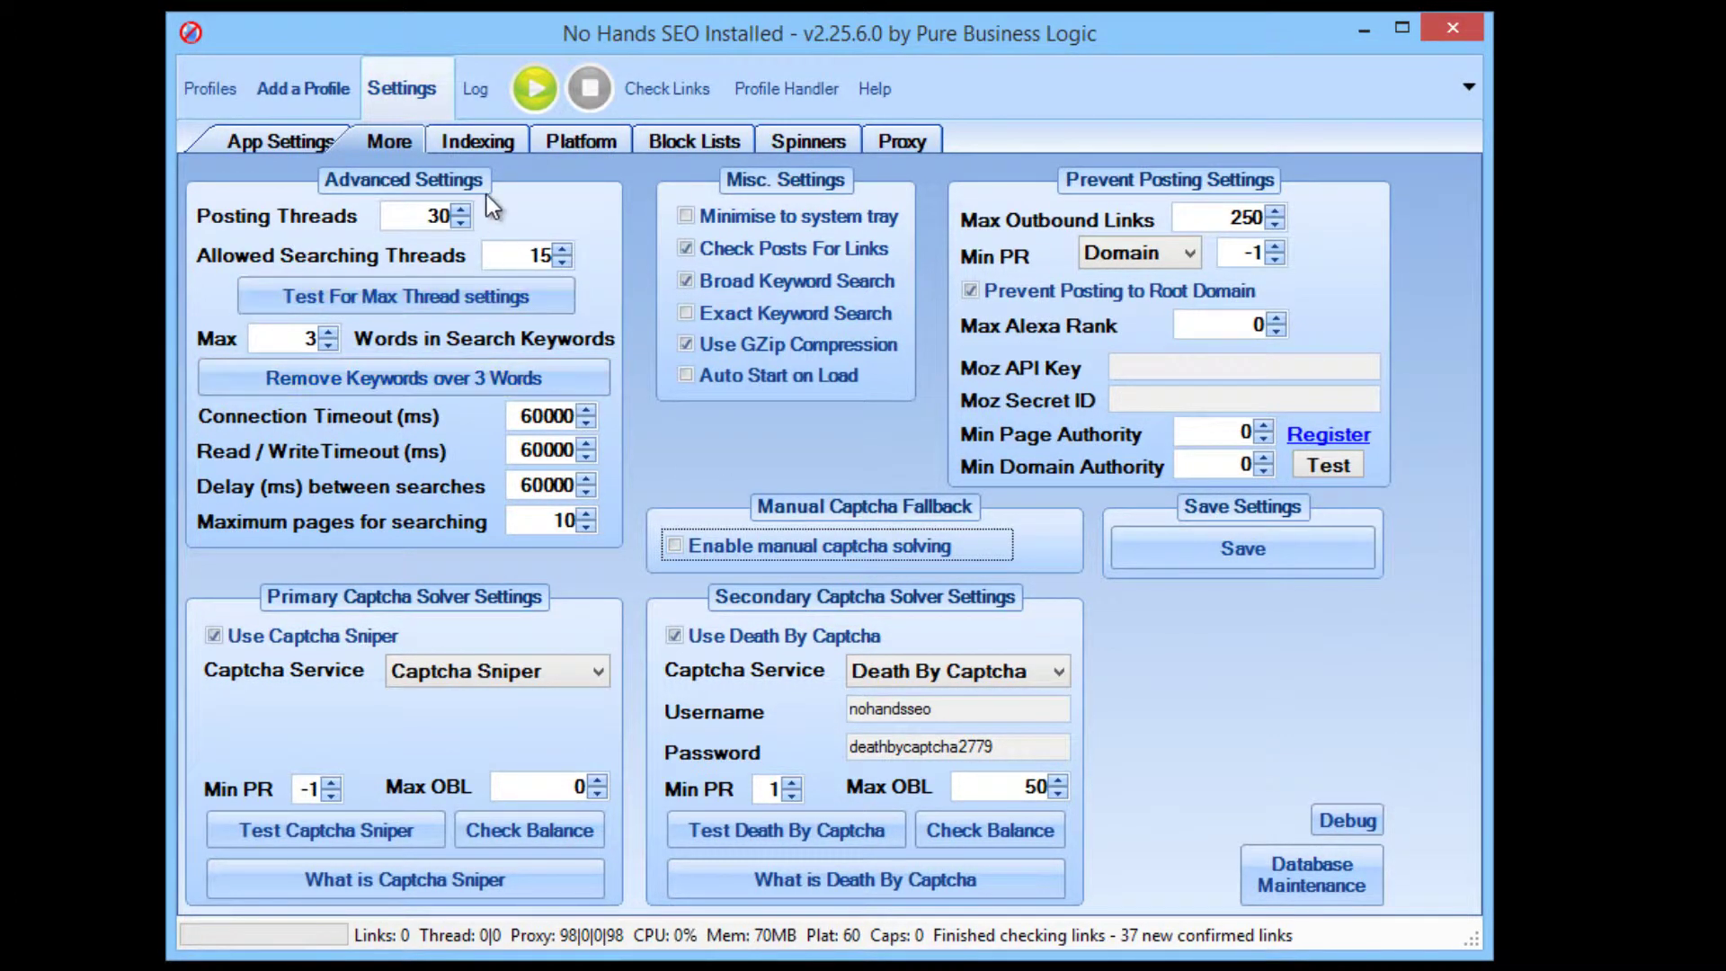
click(490, 148)
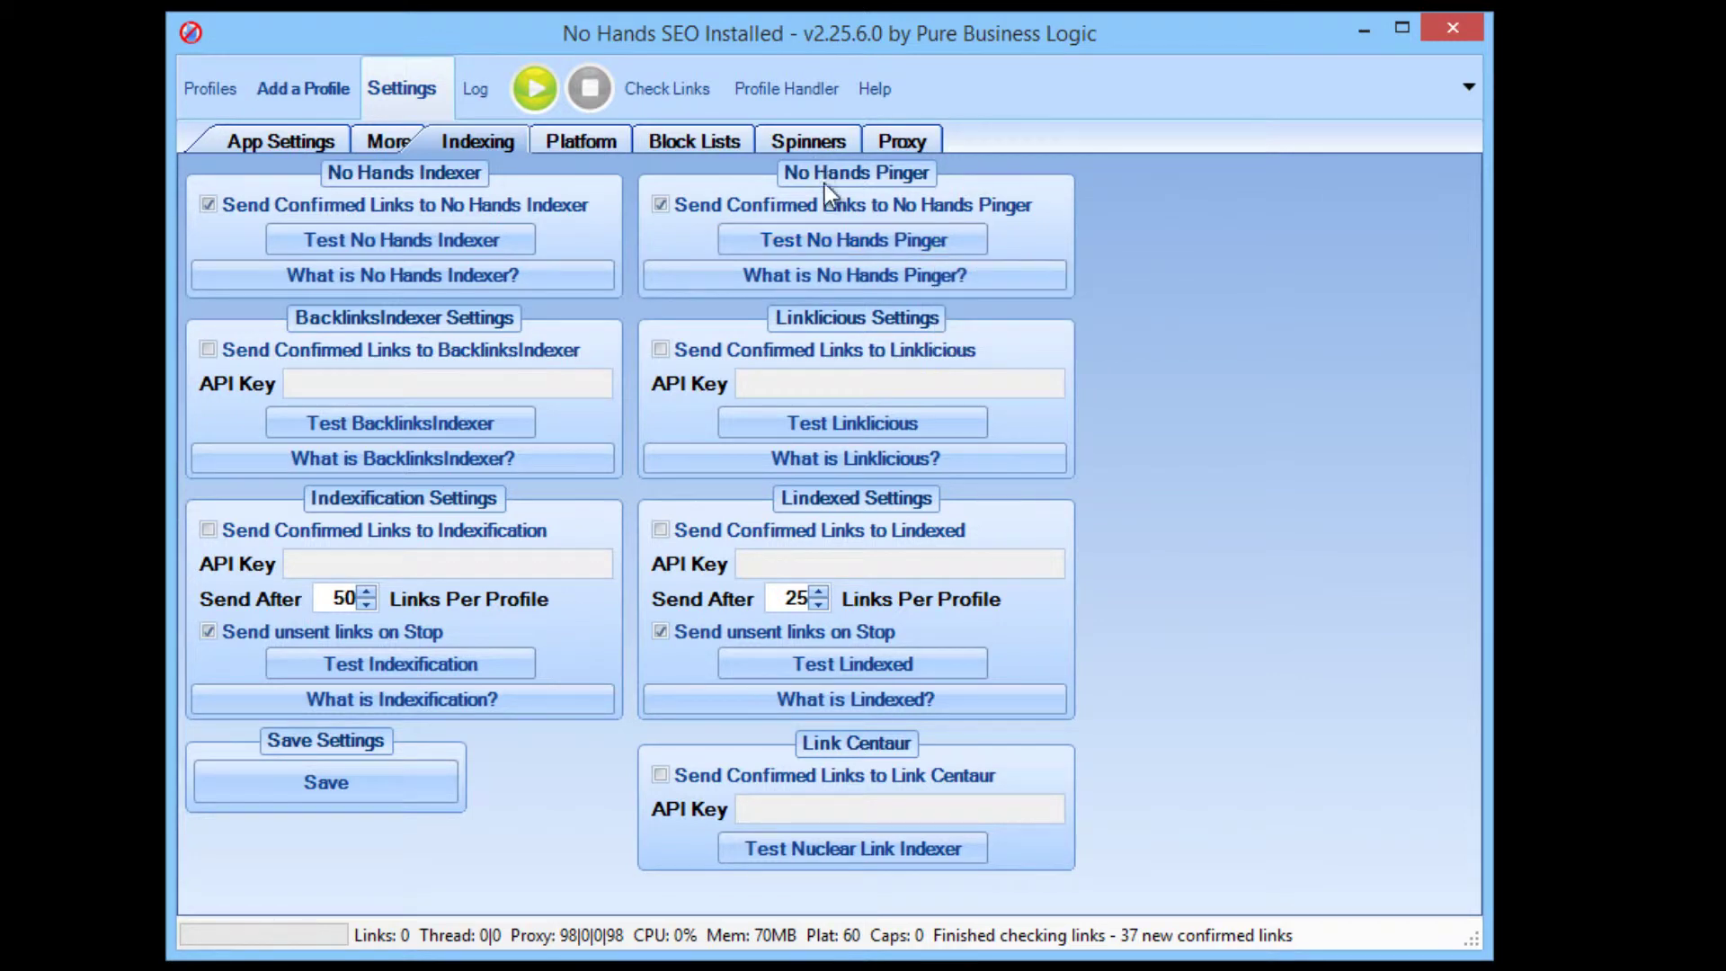
- Browse the general posting platforms list and select the ZenPhoto row
click(600, 135)
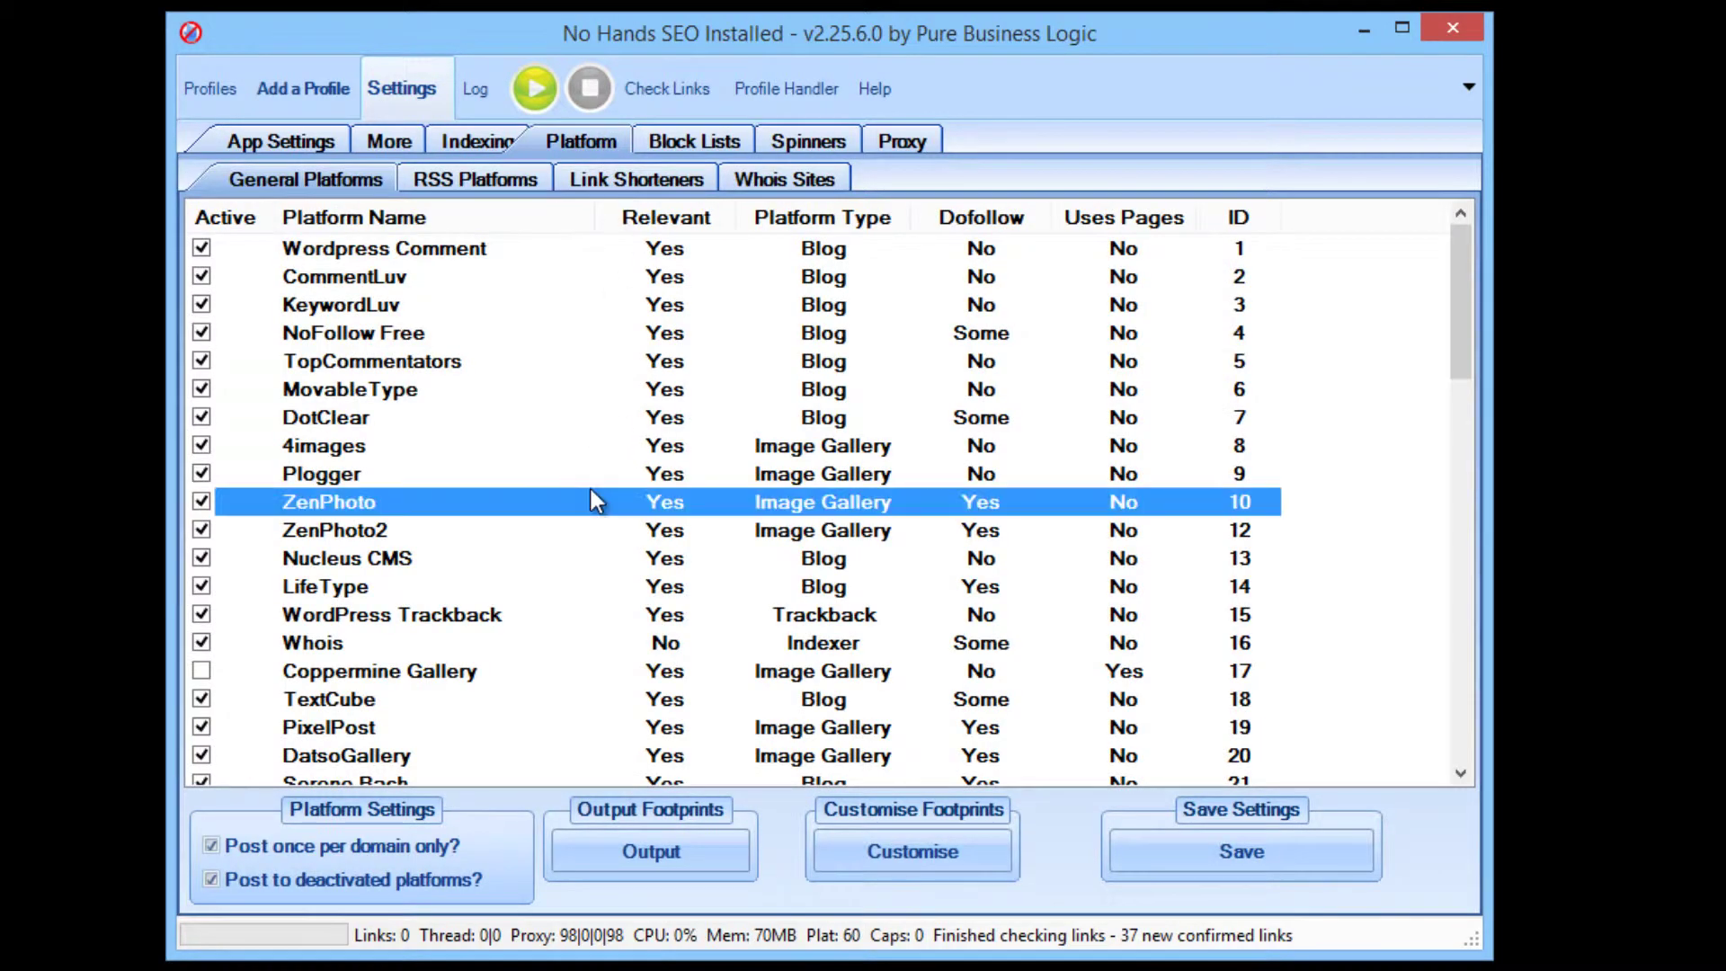
scroll(591, 491, down, 9)
scroll(595, 497, down, 3)
scroll(597, 499, up, 10)
scroll(585, 512, down, 14)
scroll(573, 527, up, 5)
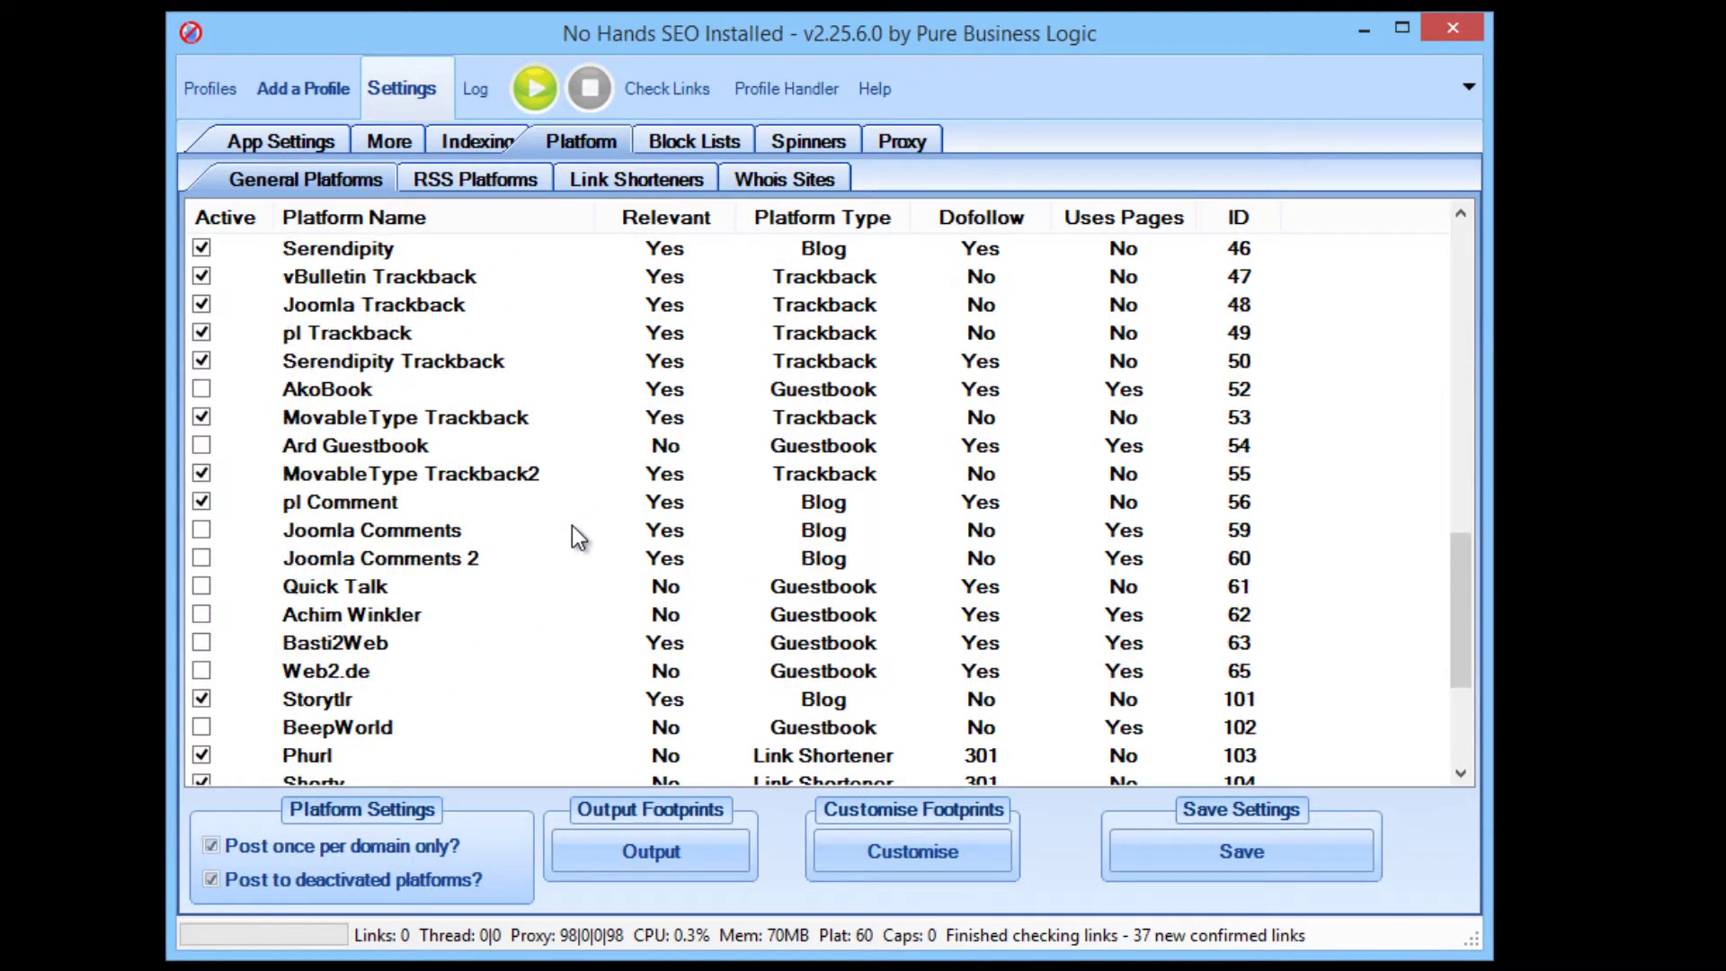
scroll(655, 417, up, 10)
click(666, 445)
scroll(674, 359, up, 1)
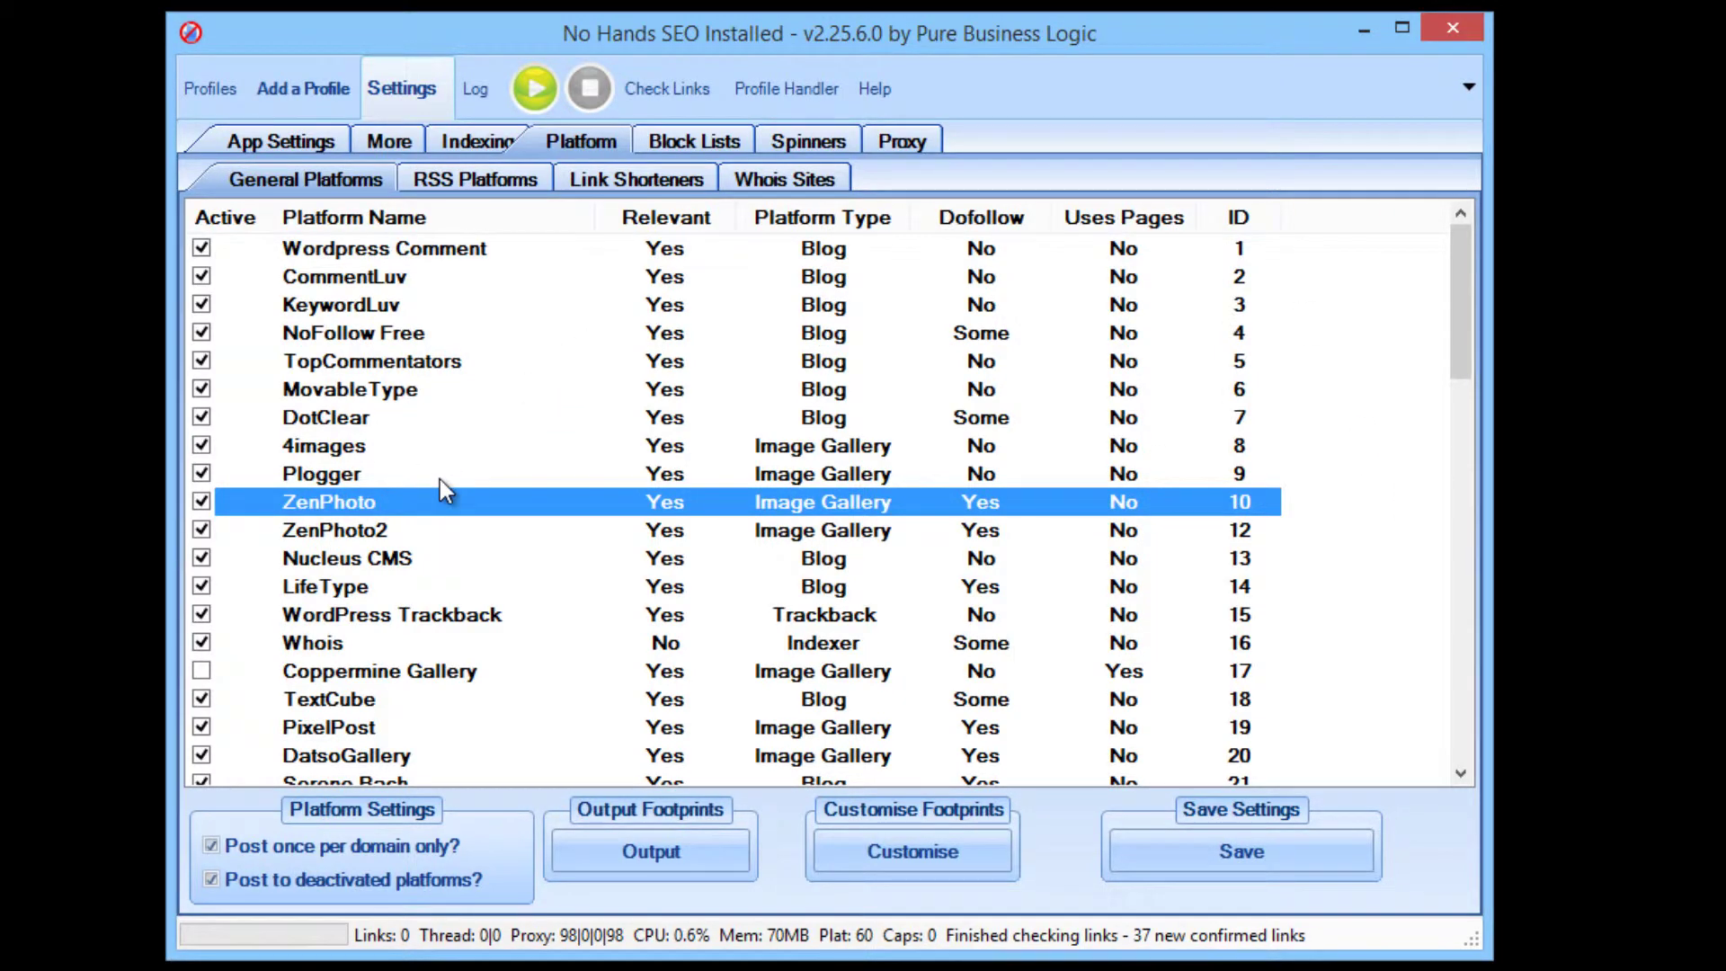
scroll(439, 485, down, 3)
- Bulk-select all Blog-type platforms and toggle their Active boxes off, then back on
right_click(646, 626)
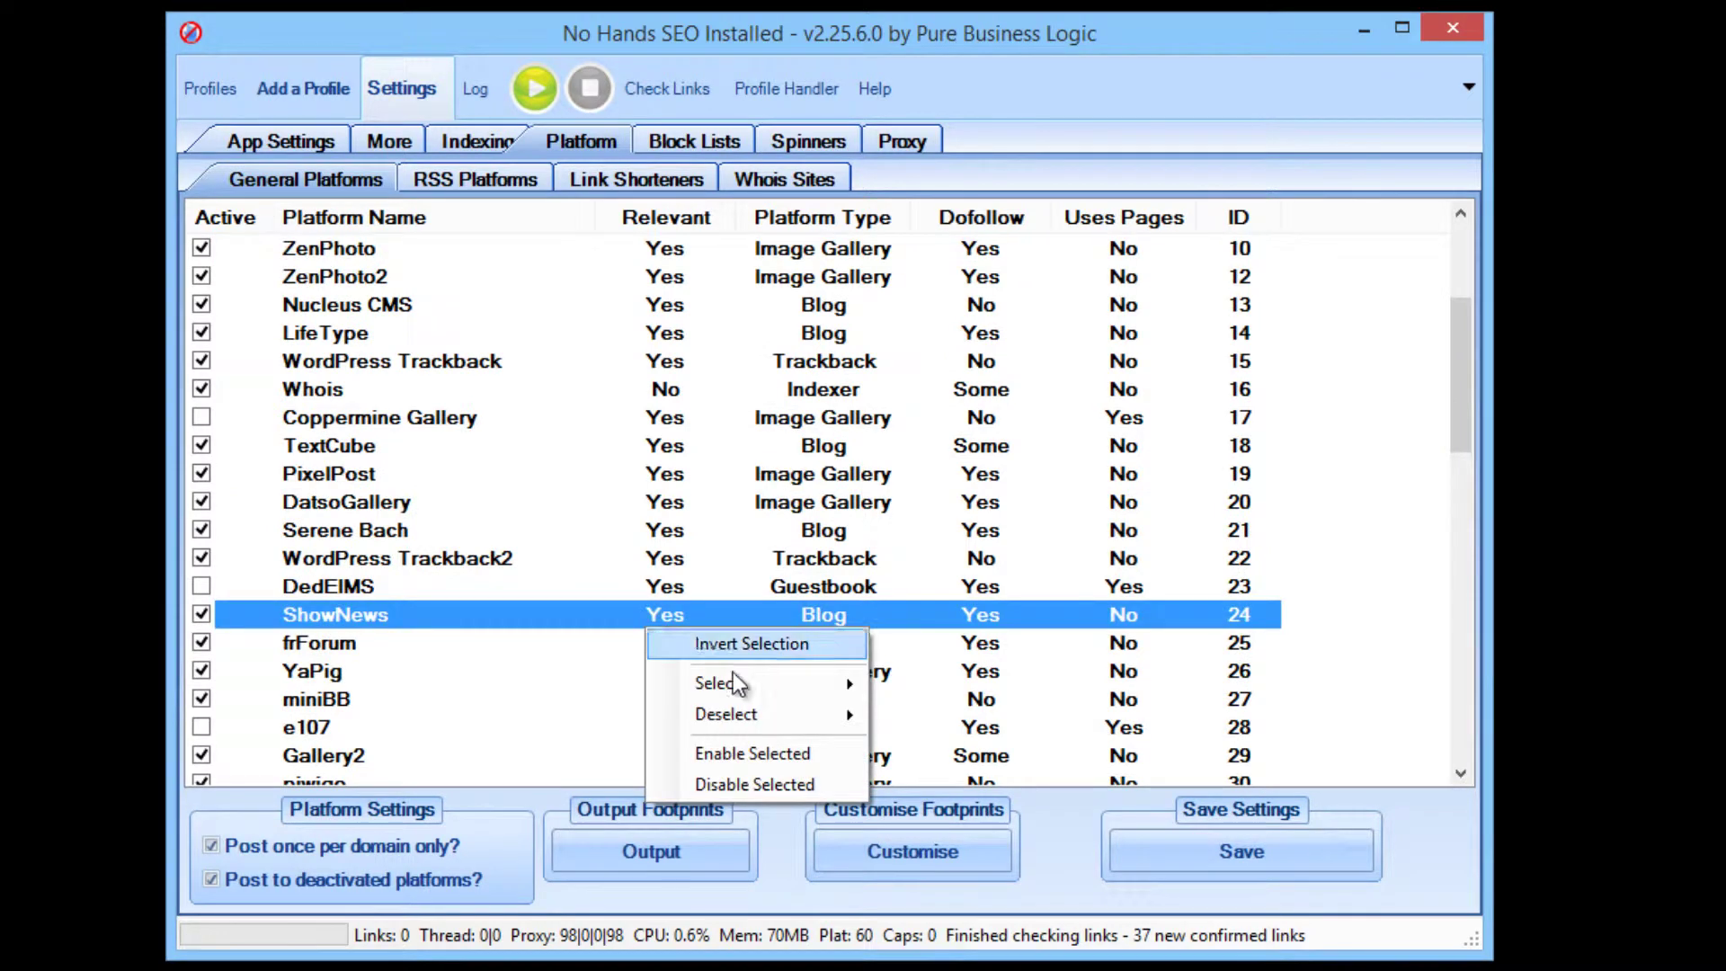
mouse_move(789, 681)
mouse_move(1025, 764)
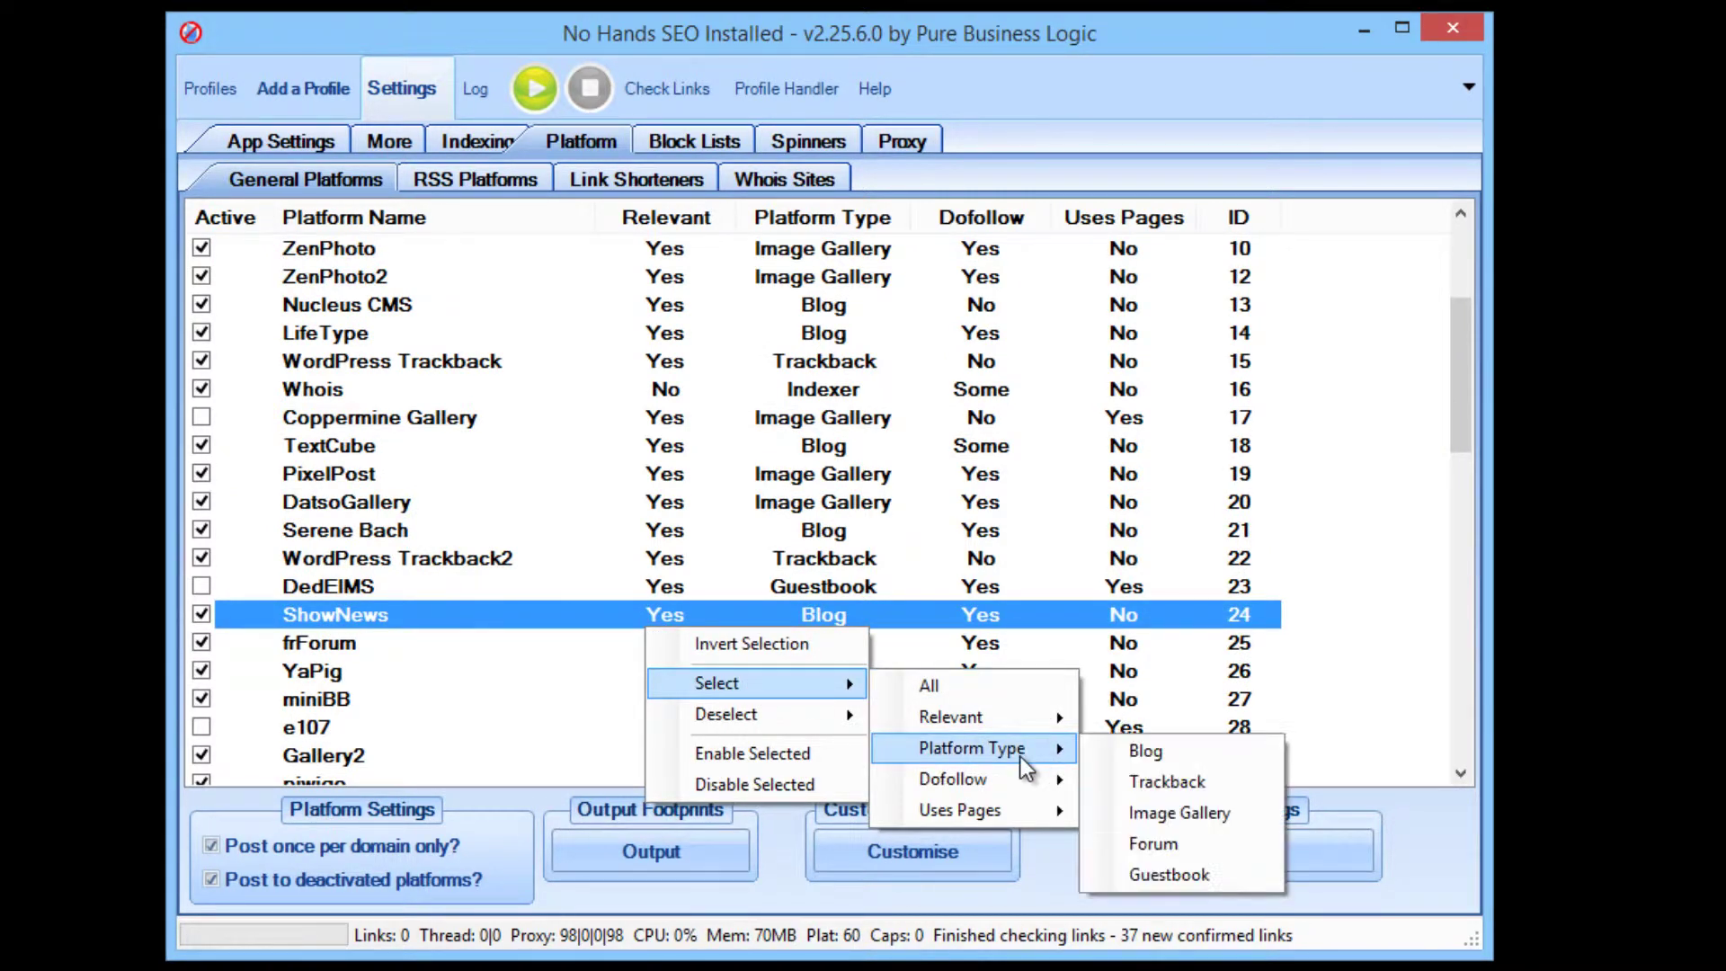
click(1174, 753)
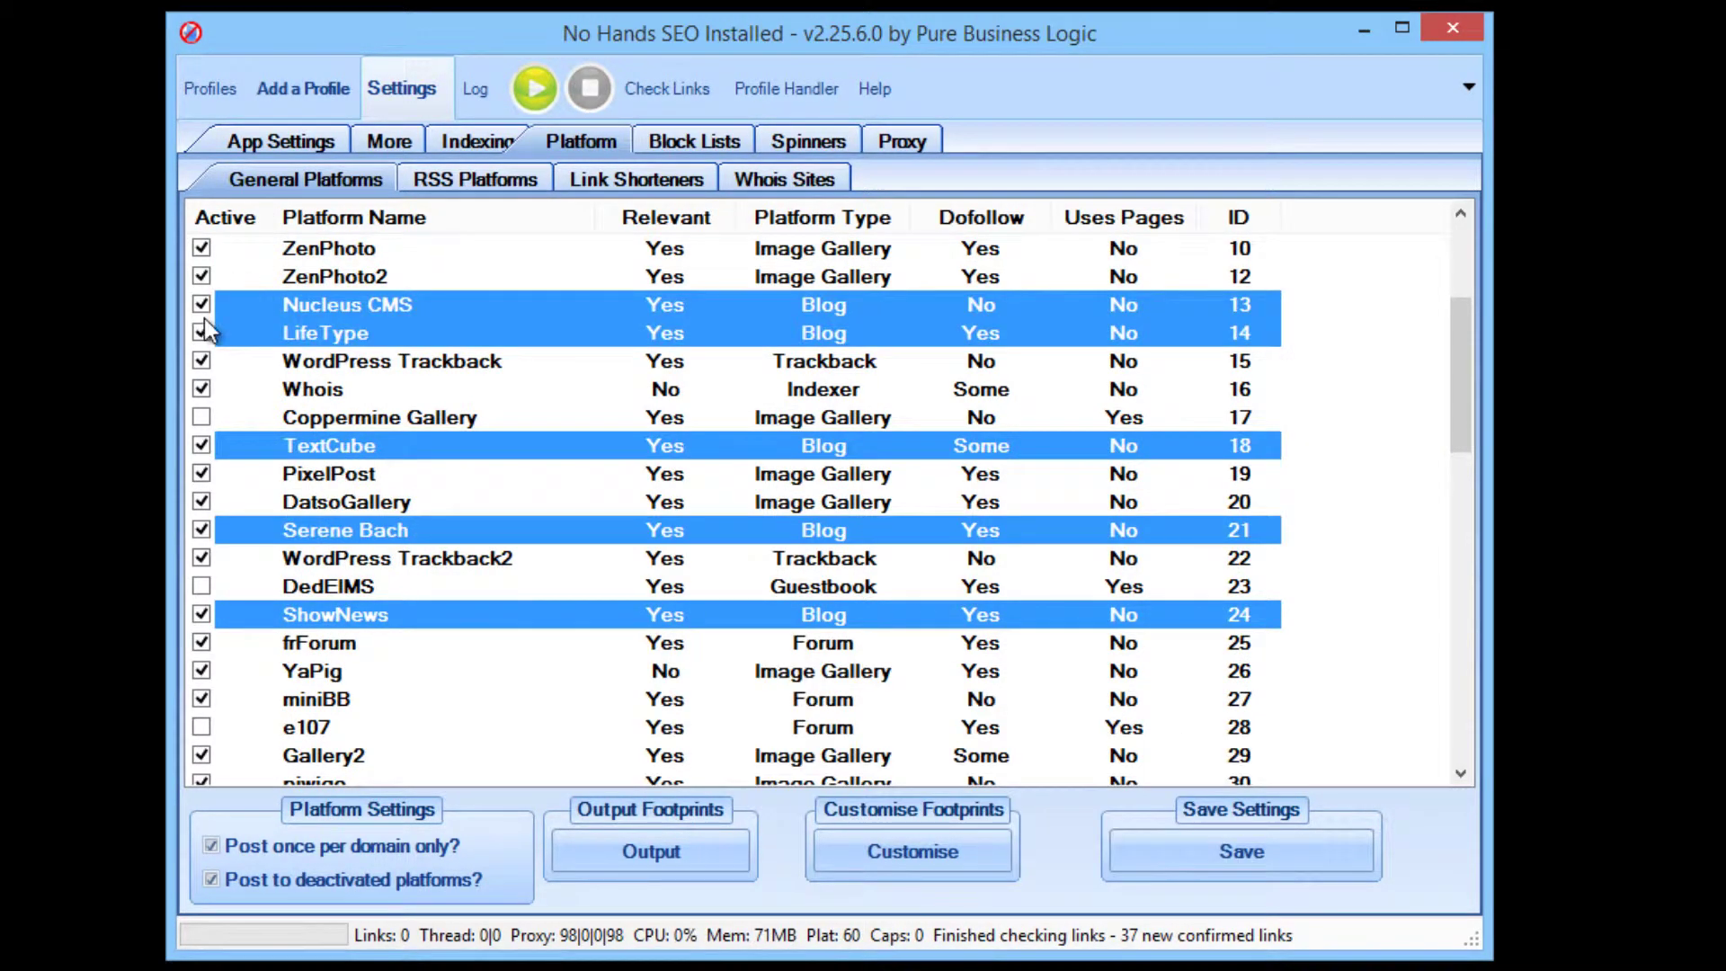
click(203, 327)
click(205, 305)
- Browse the Select > Dofollow options on MovableType without choosing, then open Customise
click(510, 415)
scroll(539, 432, up, 3)
right_click(689, 395)
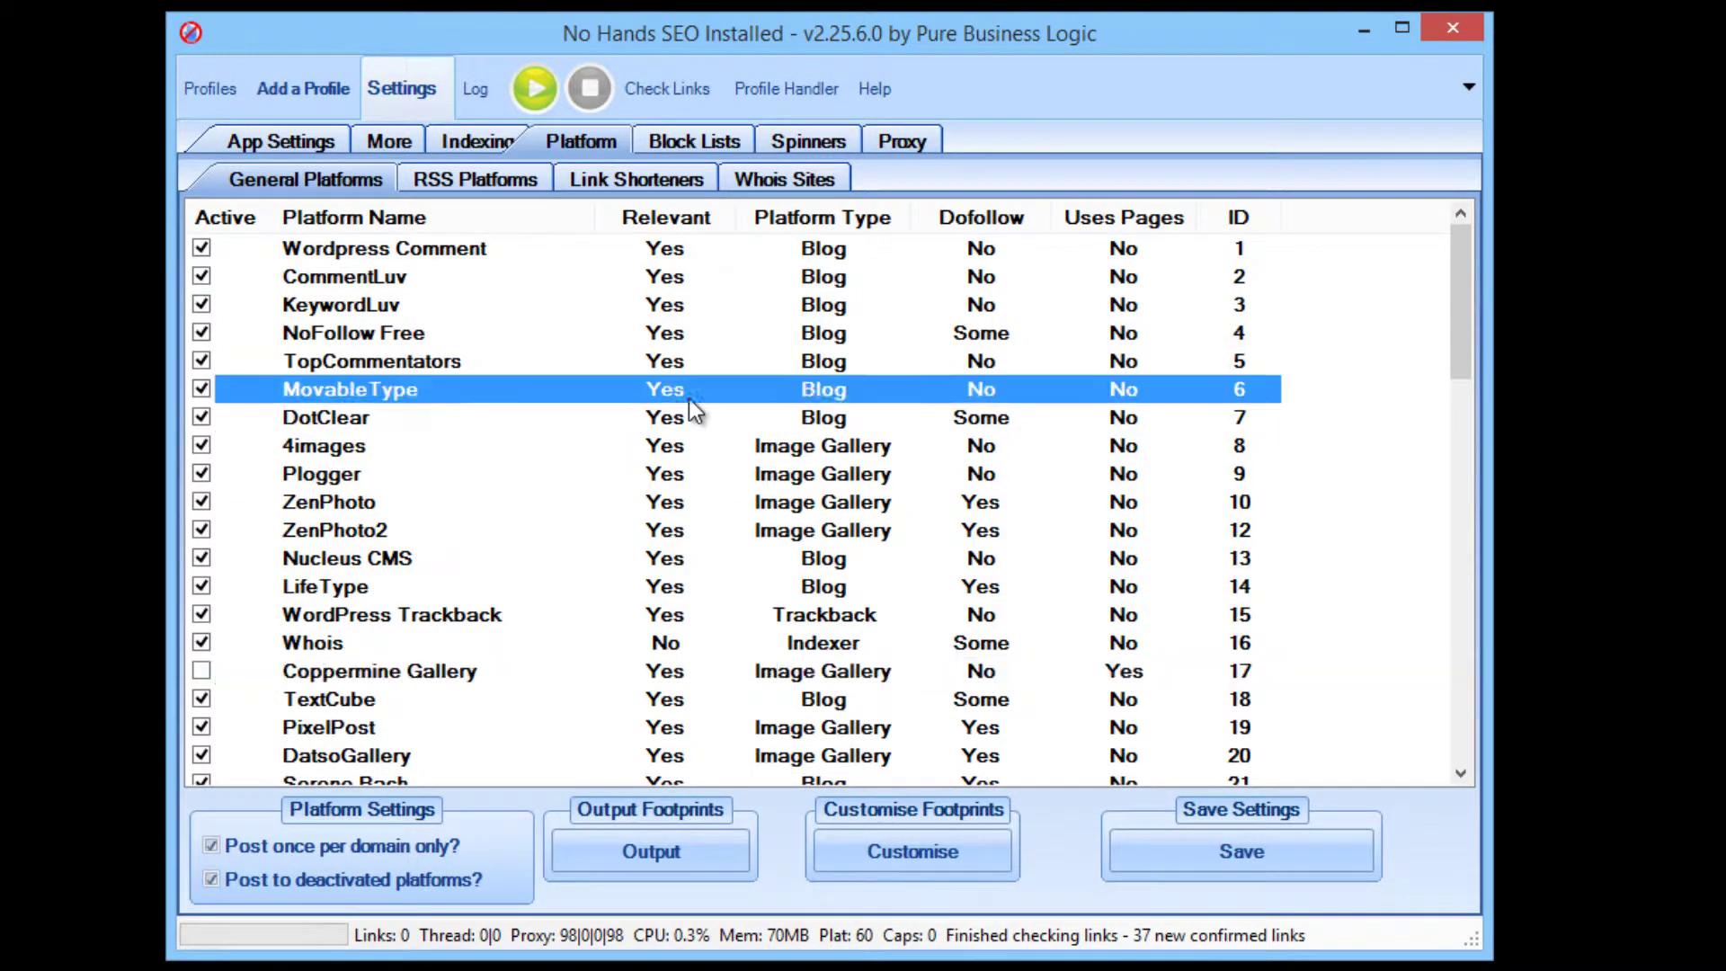
mouse_move(809, 455)
mouse_move(1005, 558)
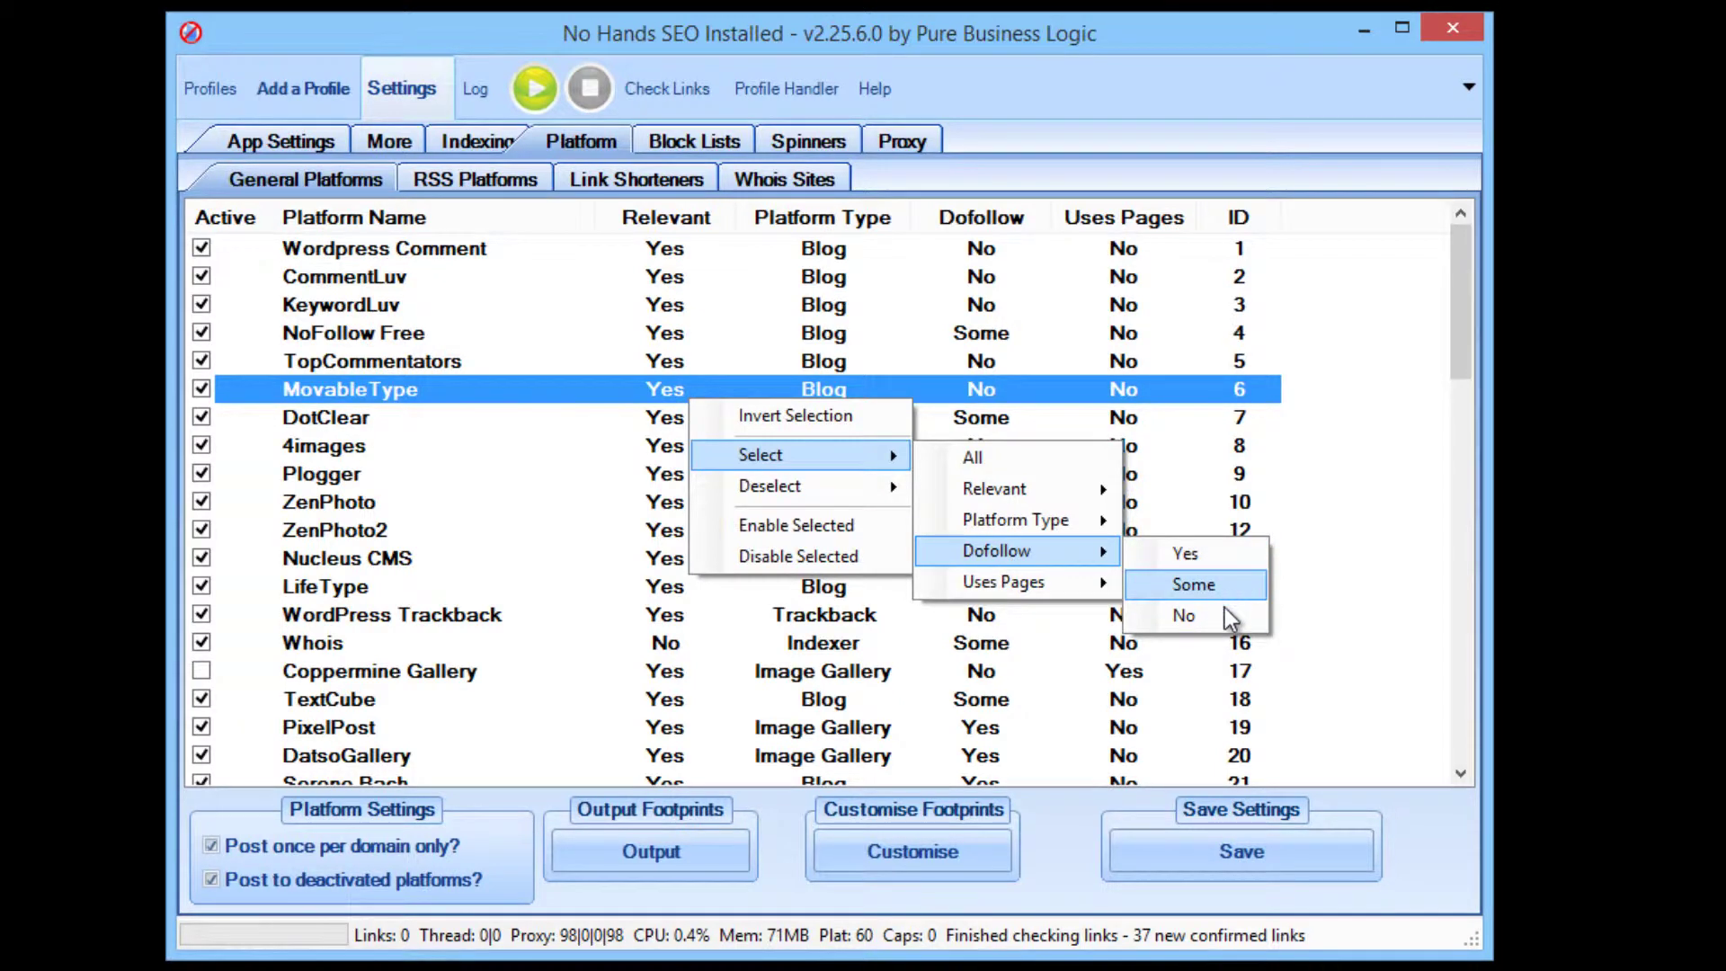
click(504, 529)
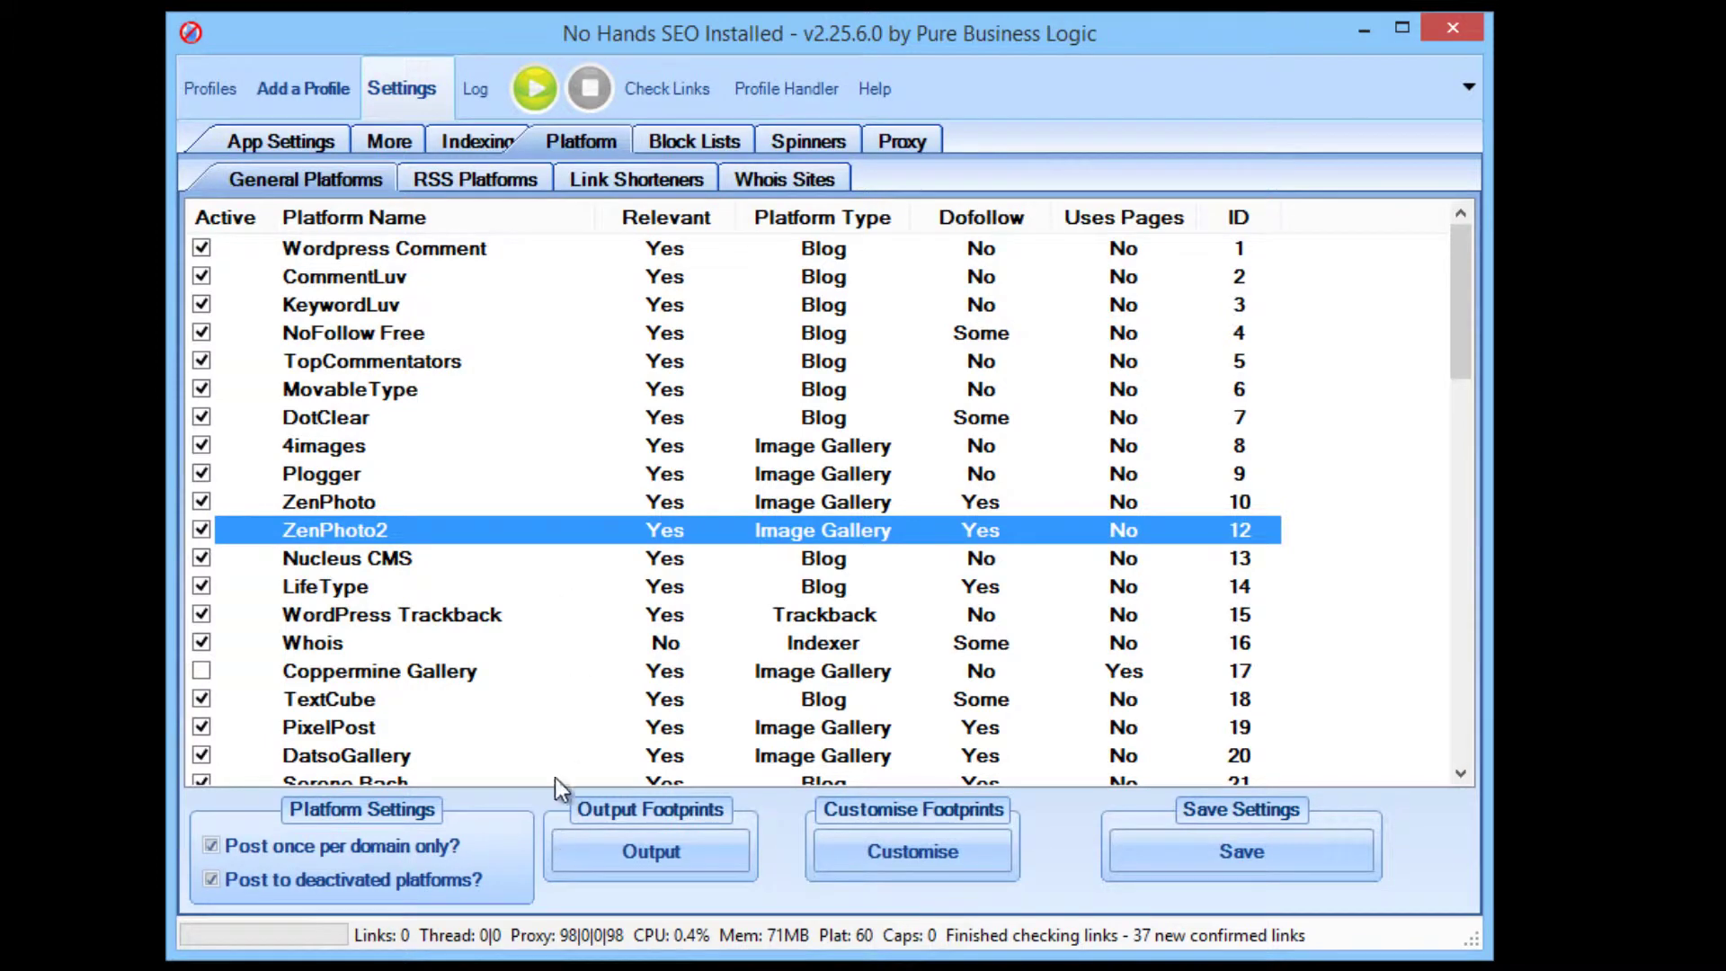
click(962, 850)
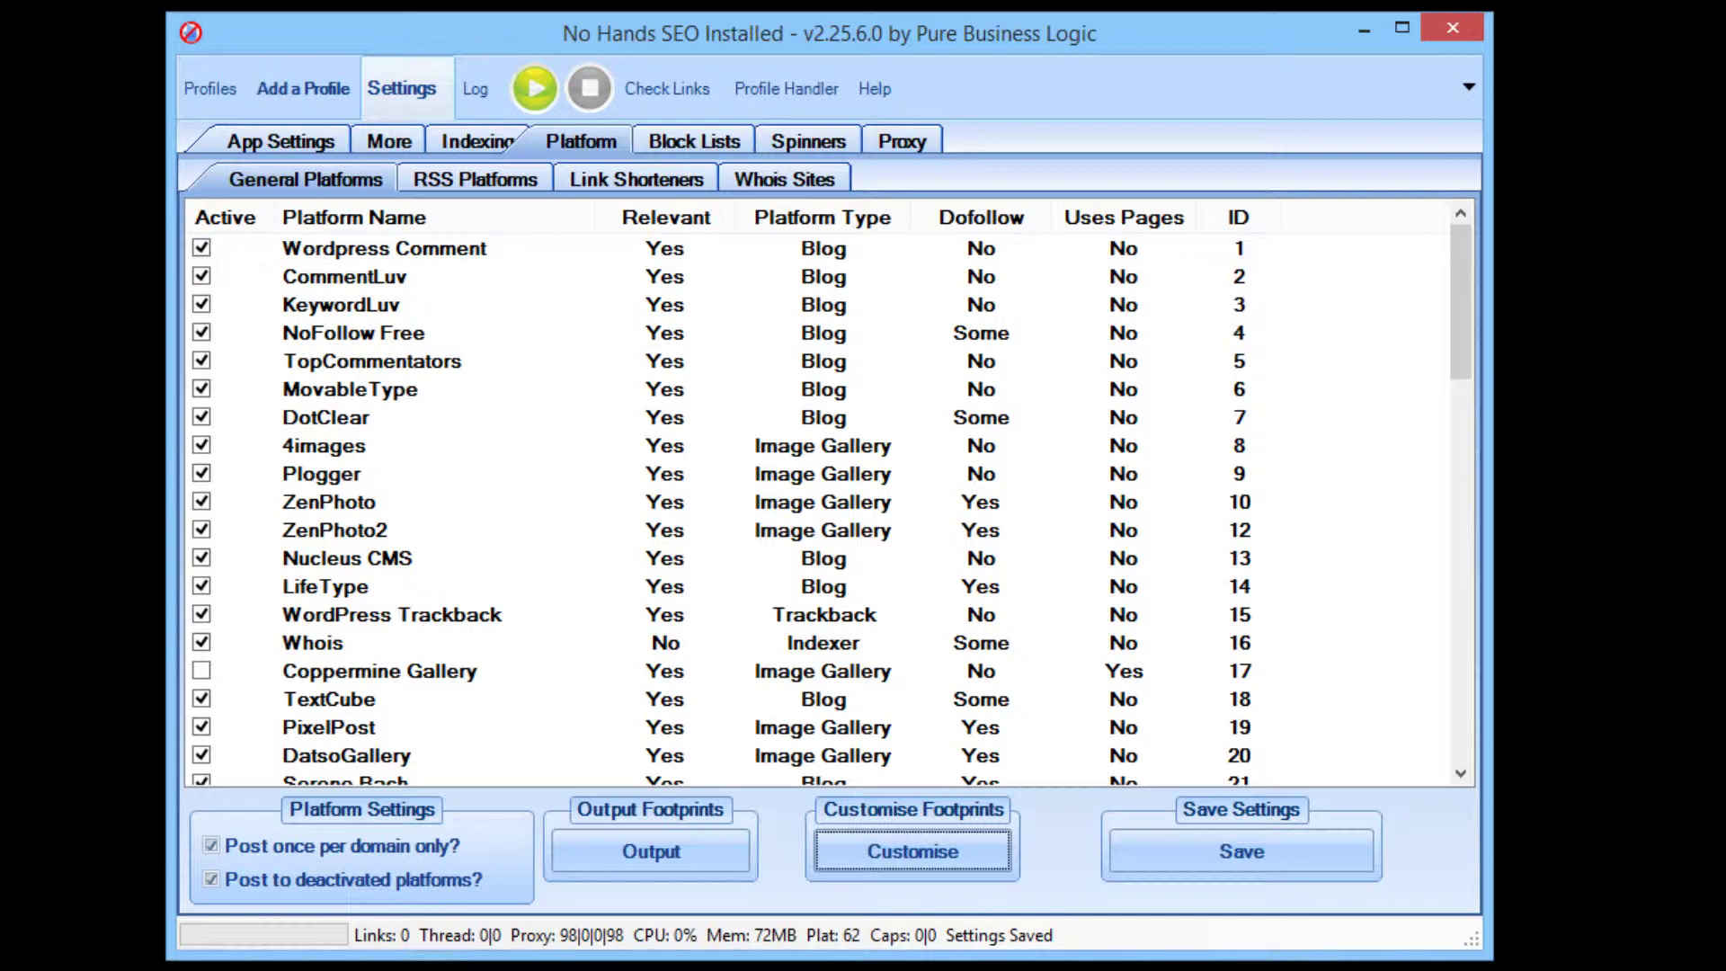
- Review the RSS platforms and link shortener service lists, then save the settings
click(468, 185)
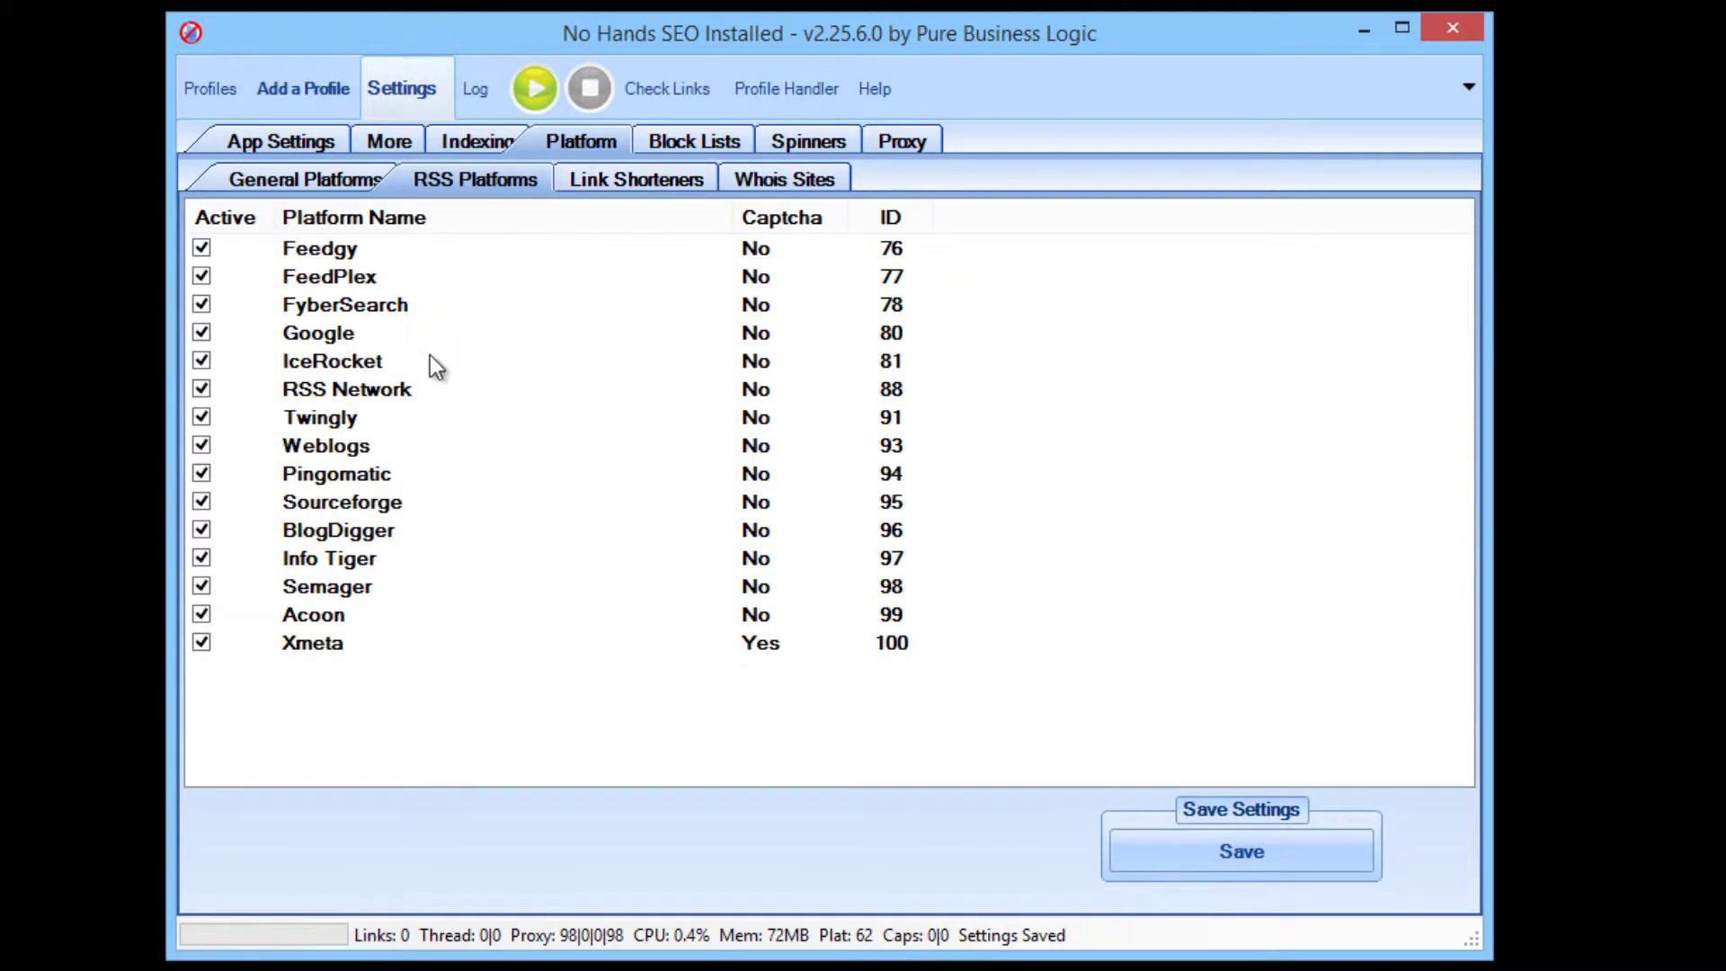
click(654, 182)
click(642, 299)
key(ctrl+a)
scroll(838, 622, down, 5)
click(791, 512)
key(ctrl+a)
scroll(719, 472, down, 10)
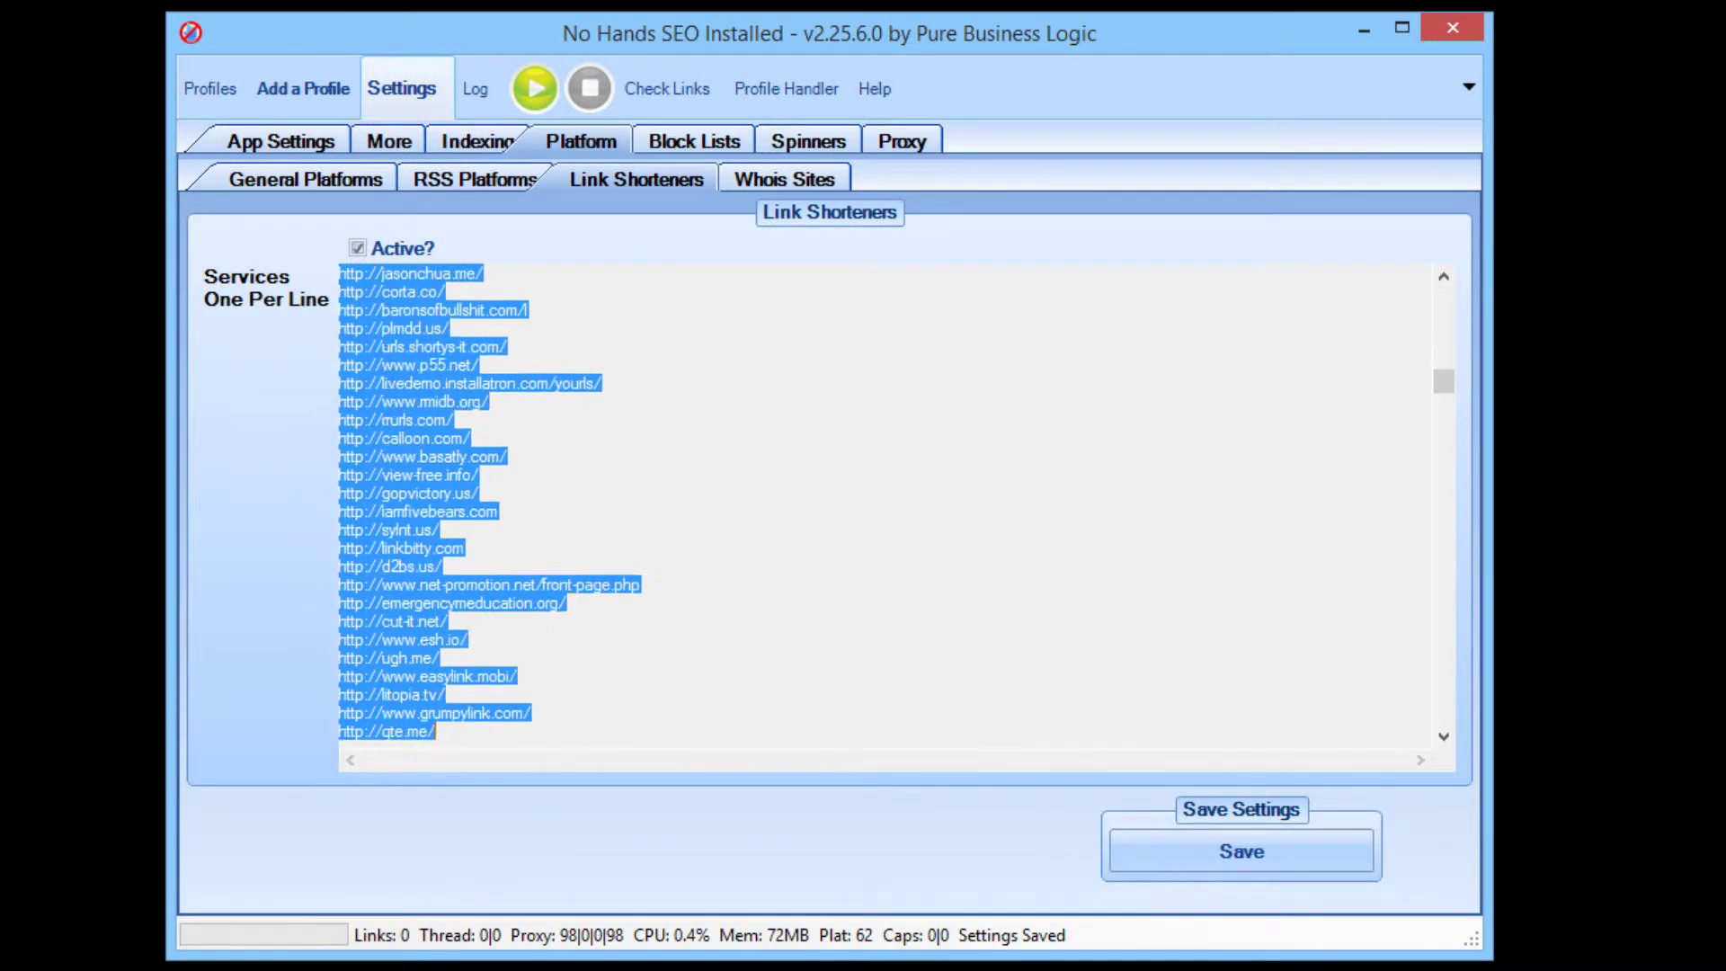
click(873, 553)
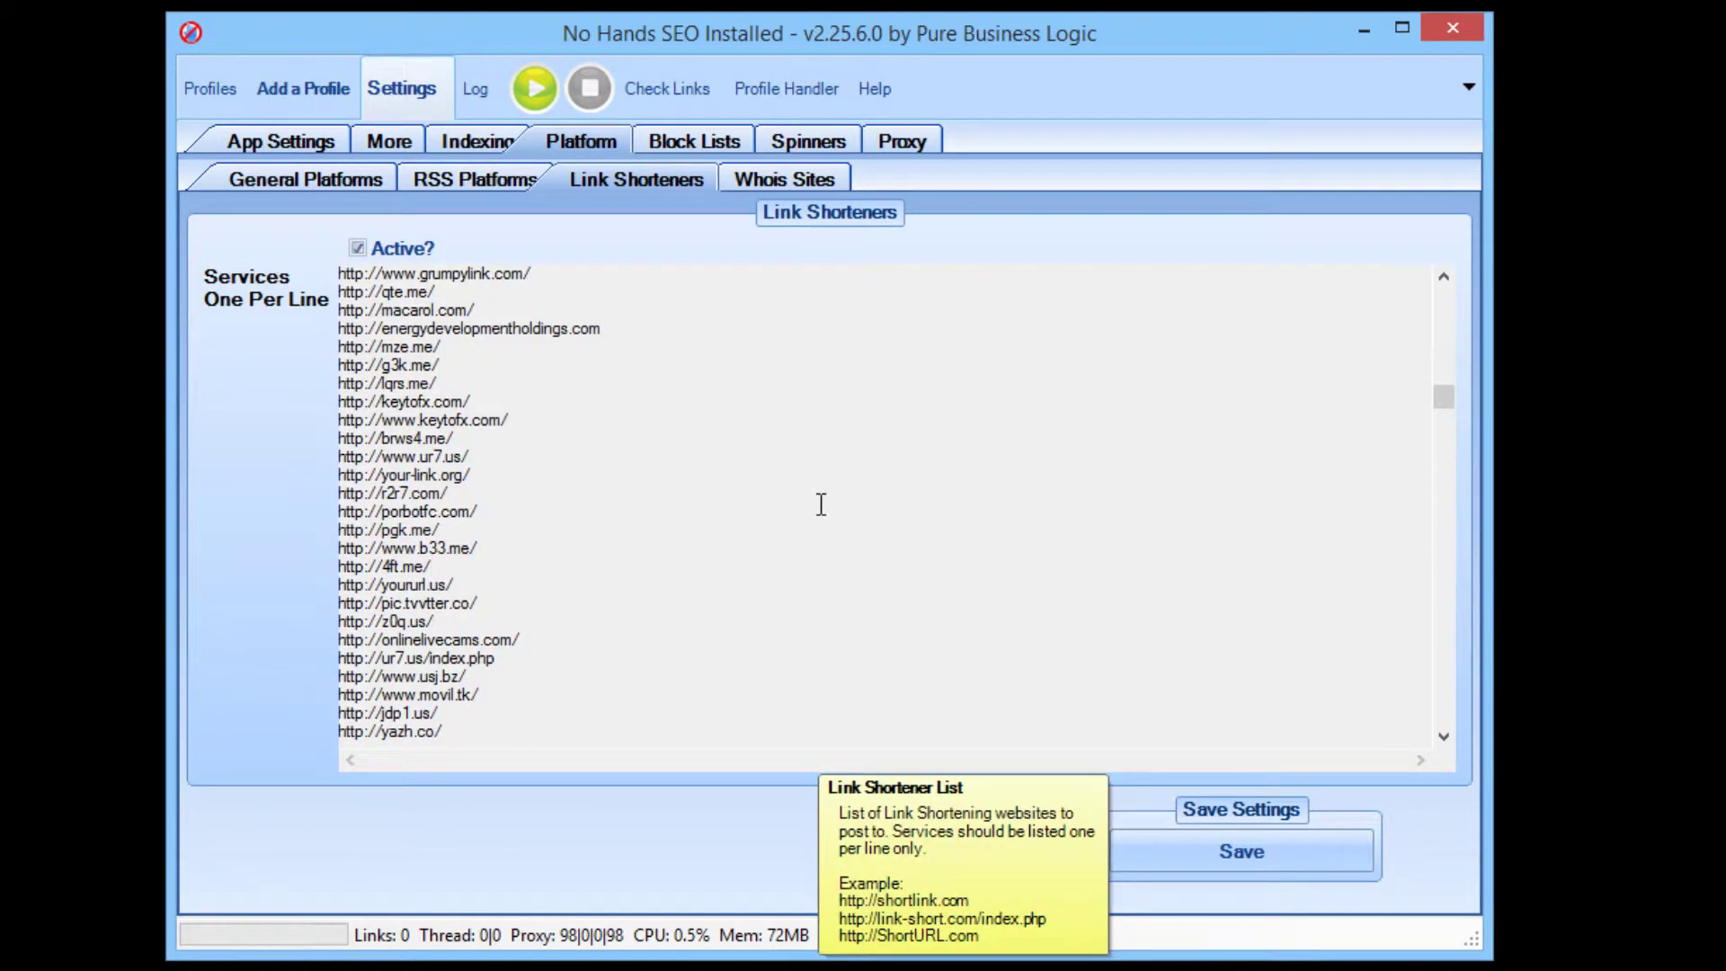
key(ctrl+s)
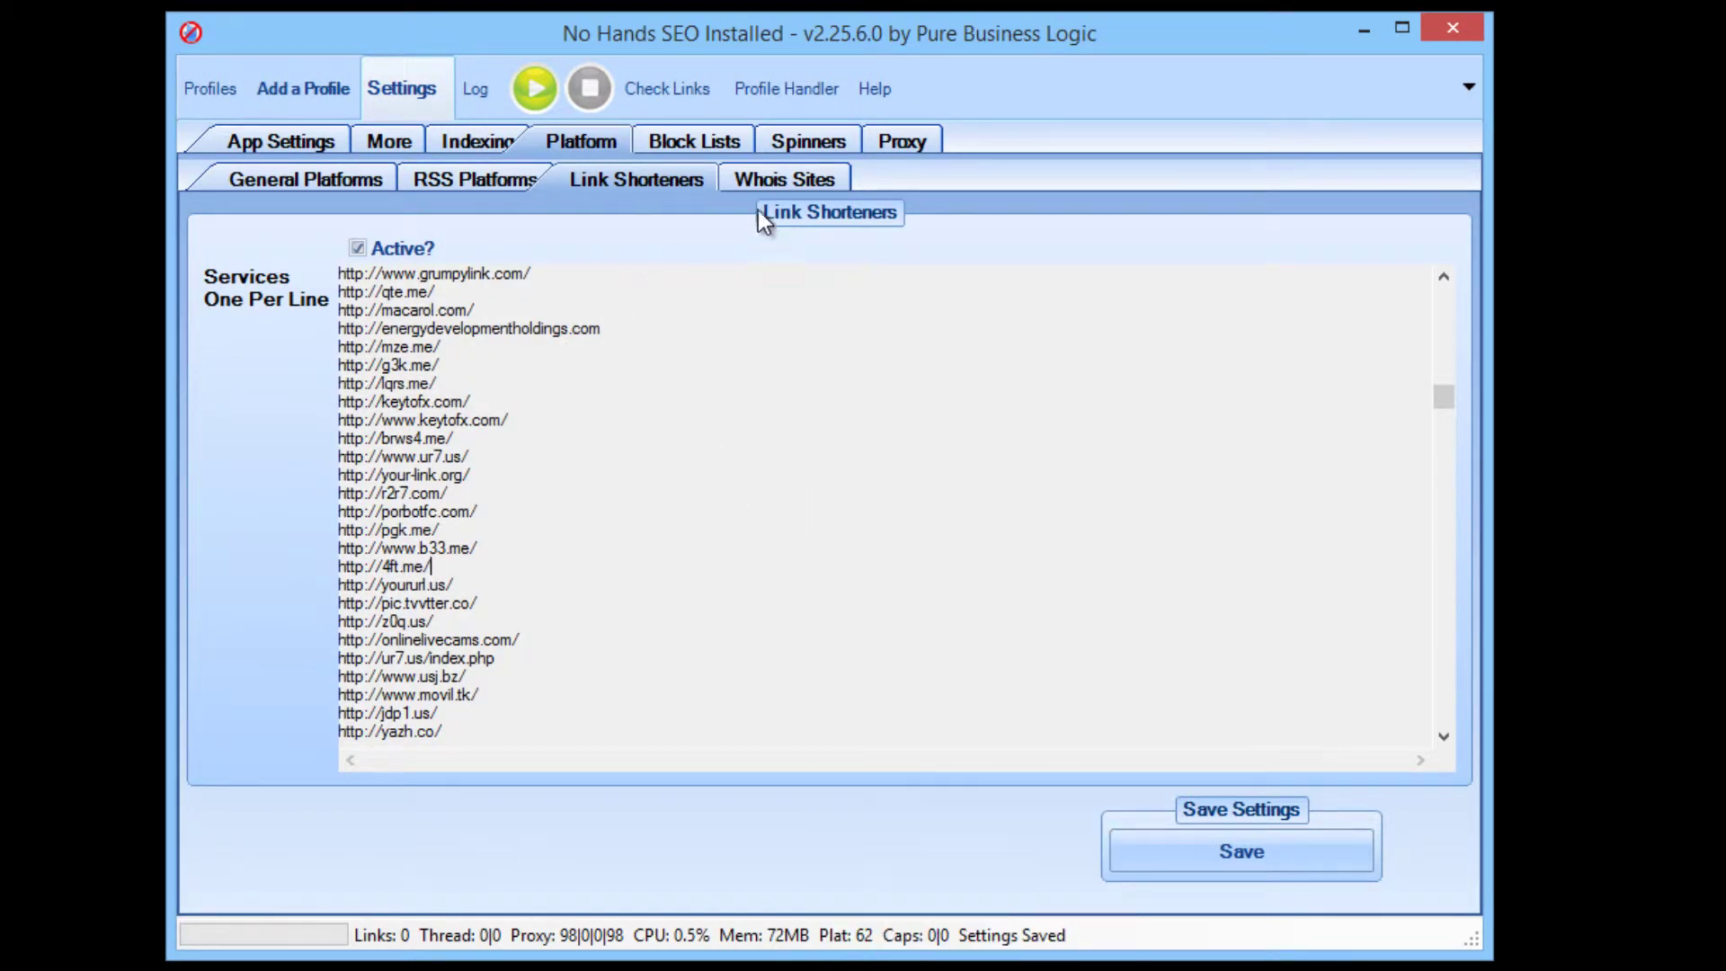
- Show the Whois services list and close its help note
click(416, 255)
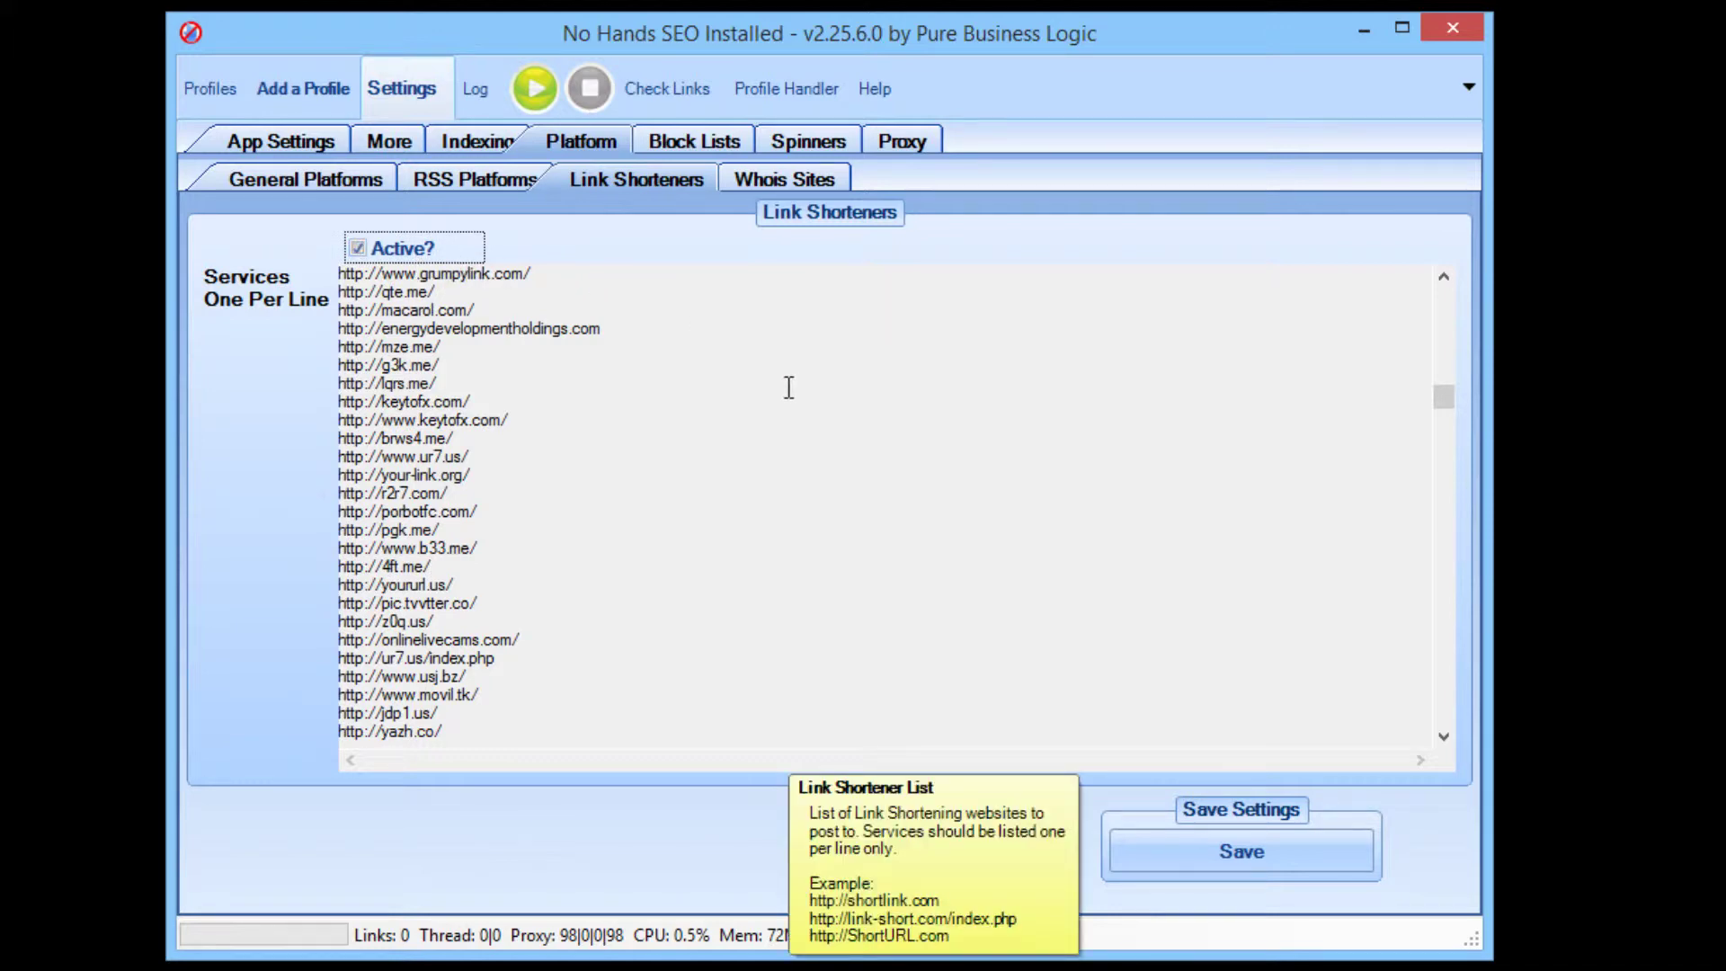
click(822, 180)
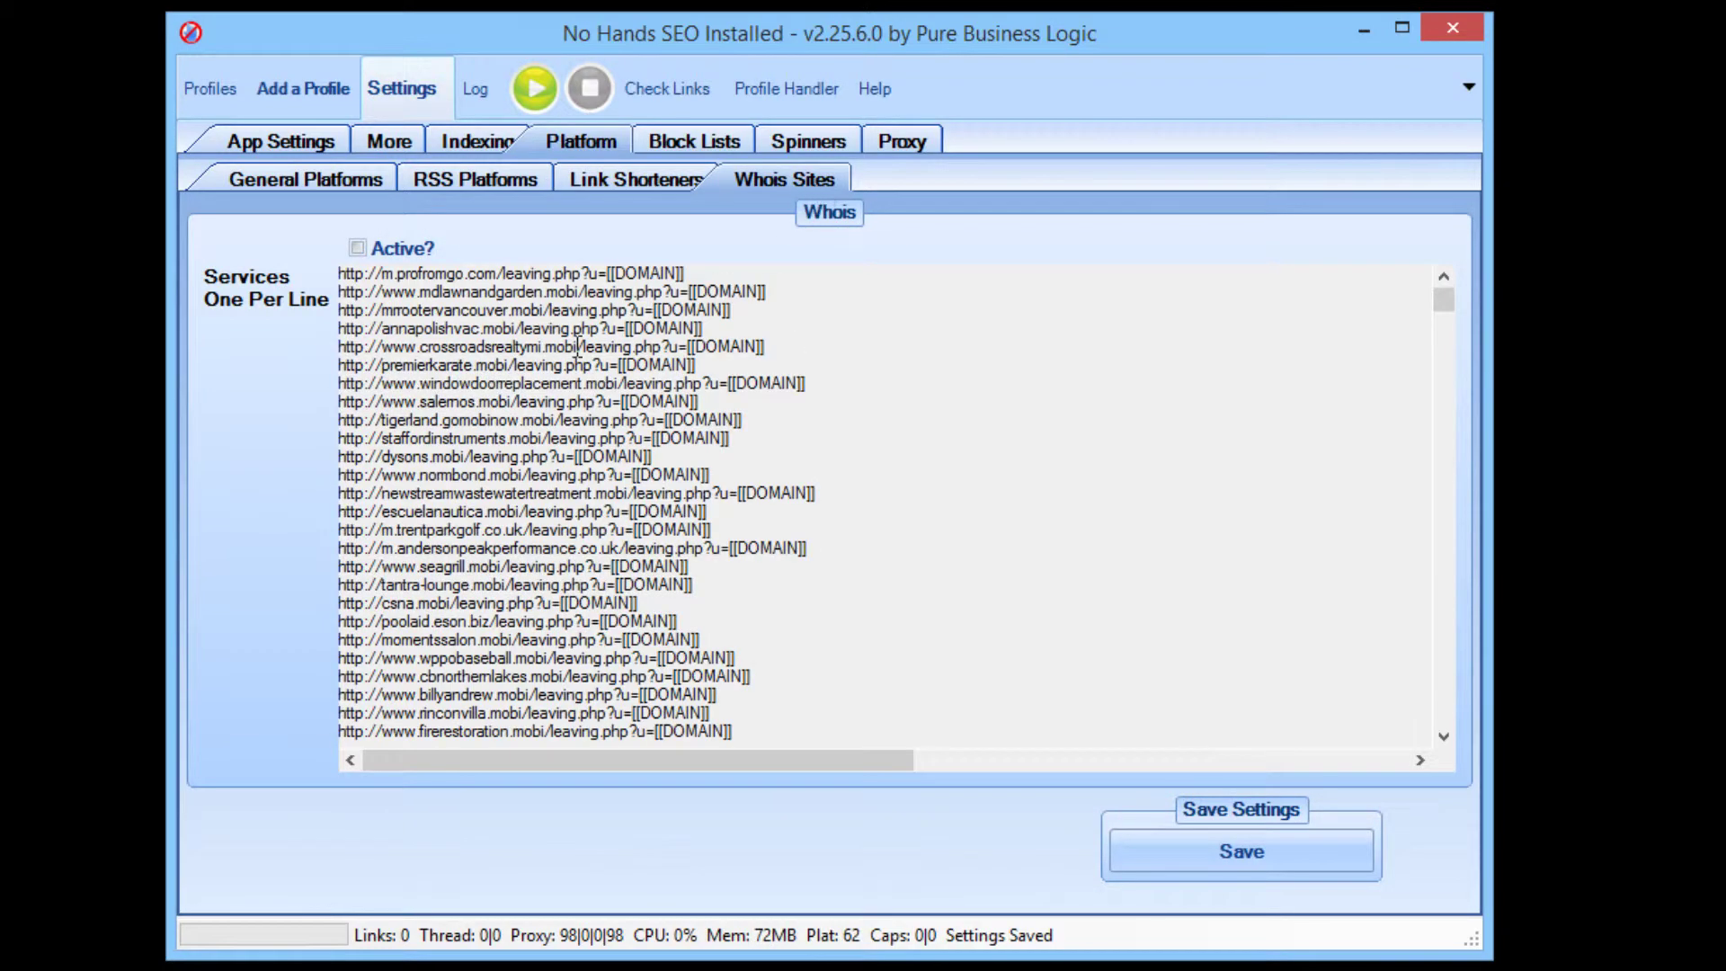
click(1068, 739)
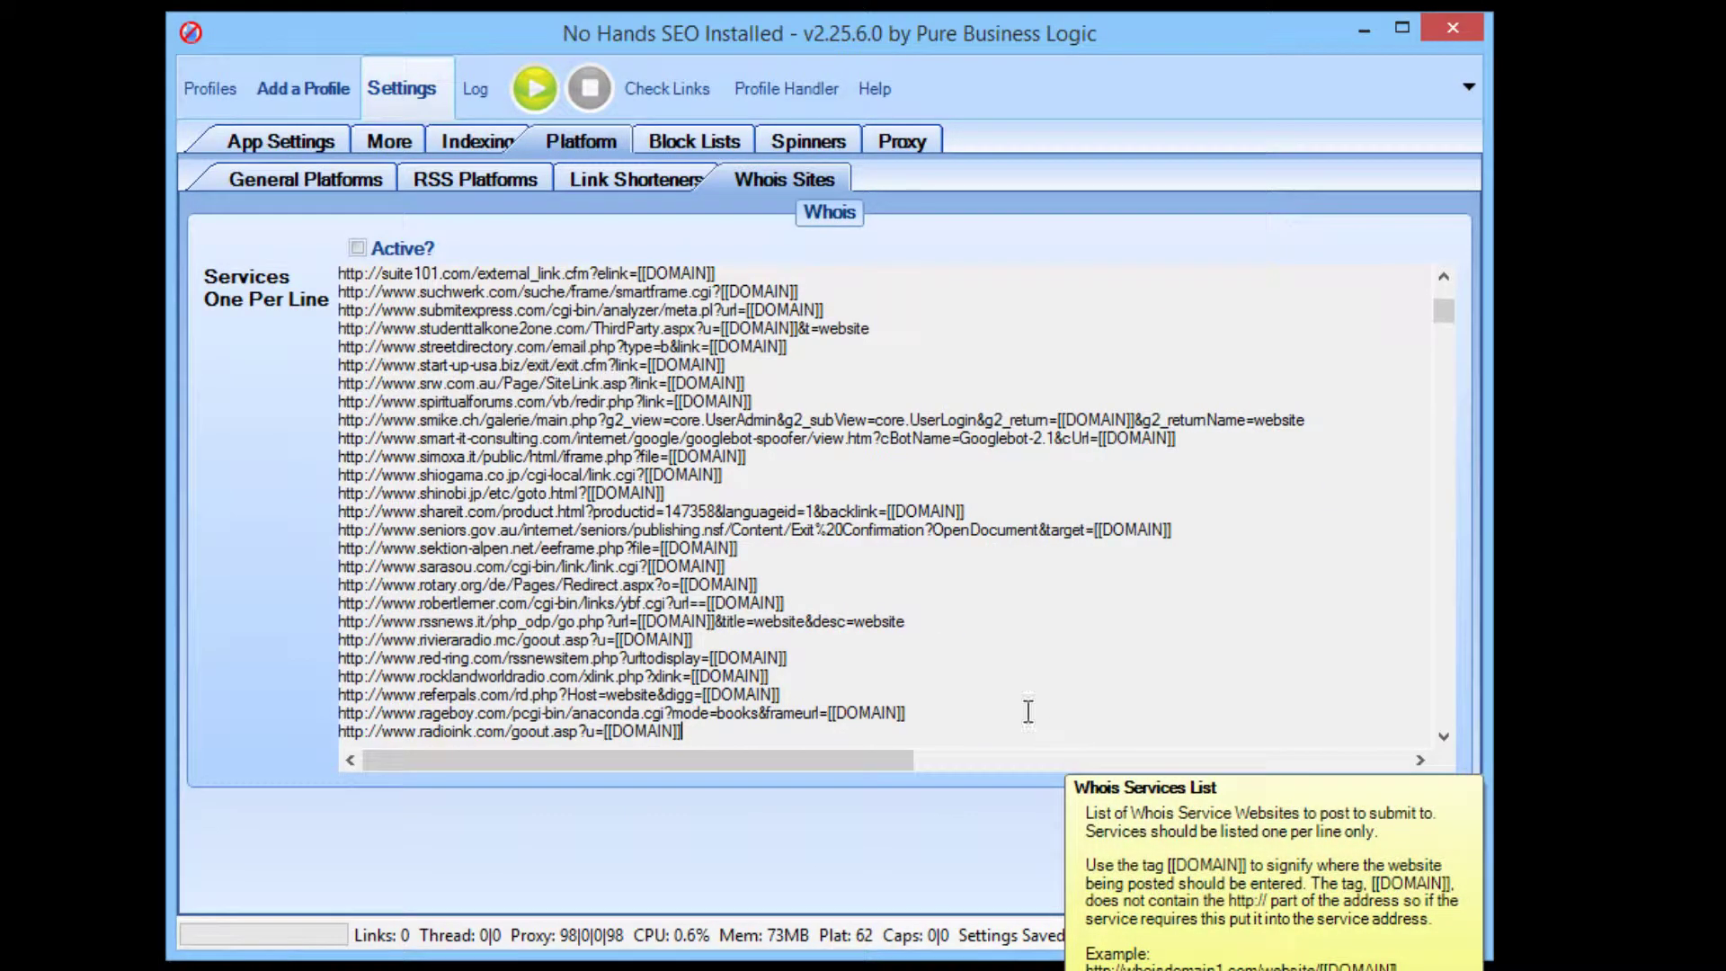
click(359, 248)
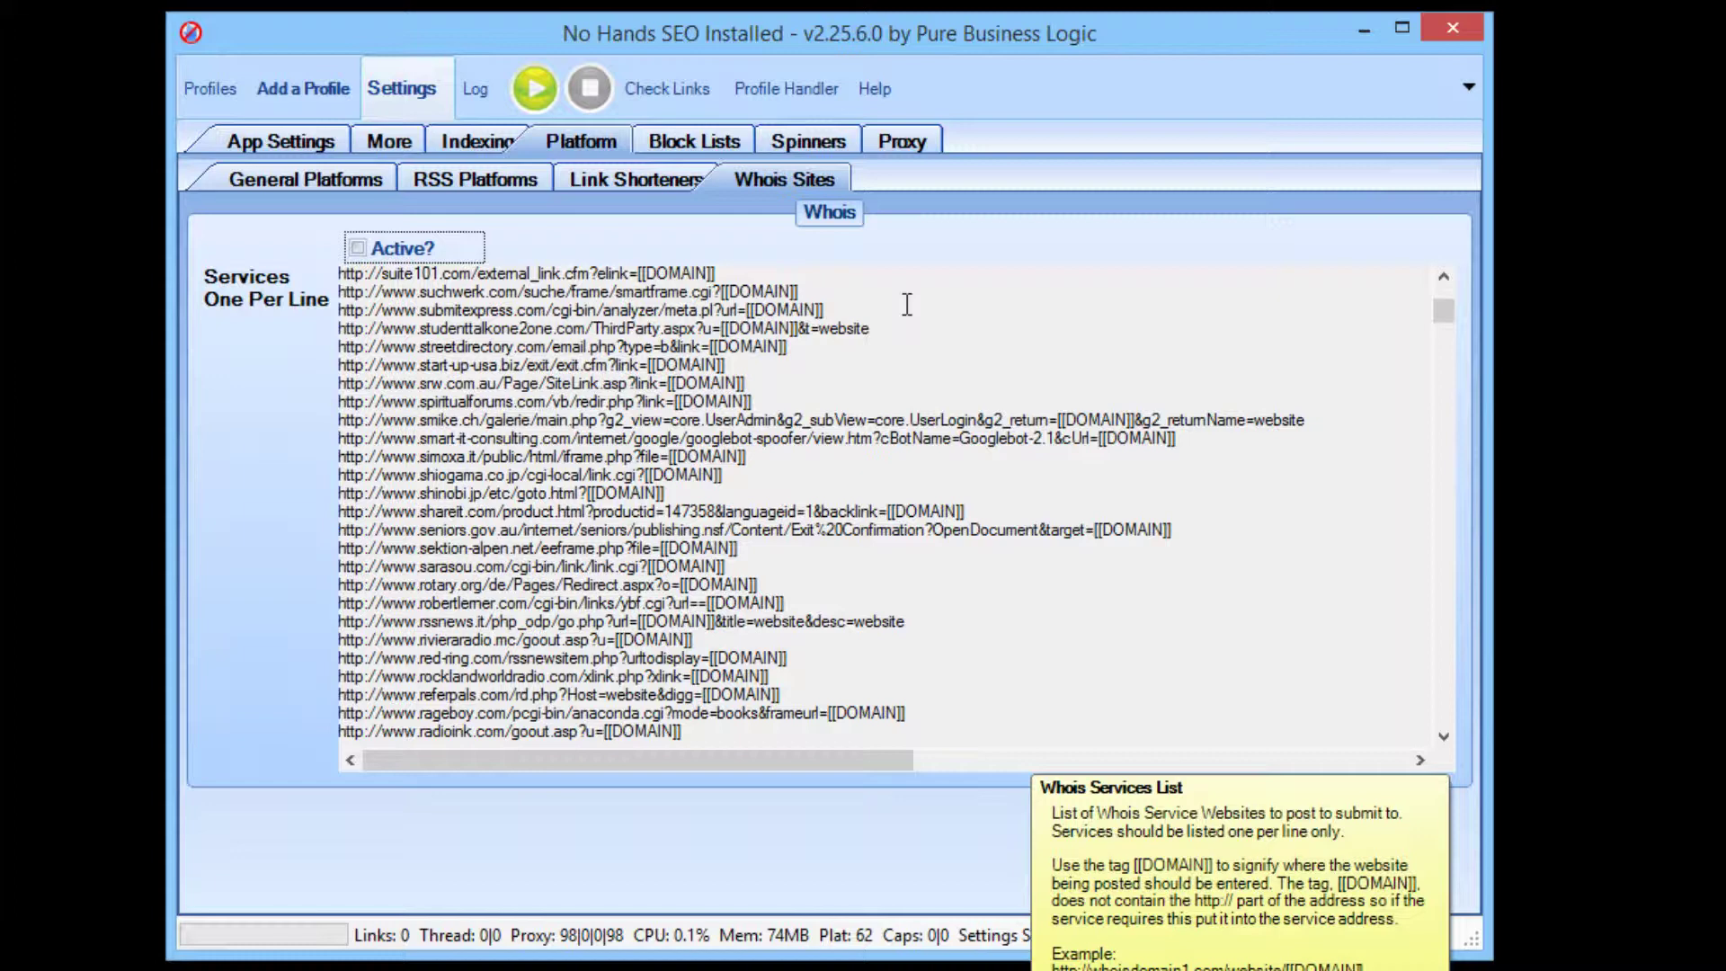
- Load the default Bad Words list and delete its first 21 words, bbw through erotic
click(721, 142)
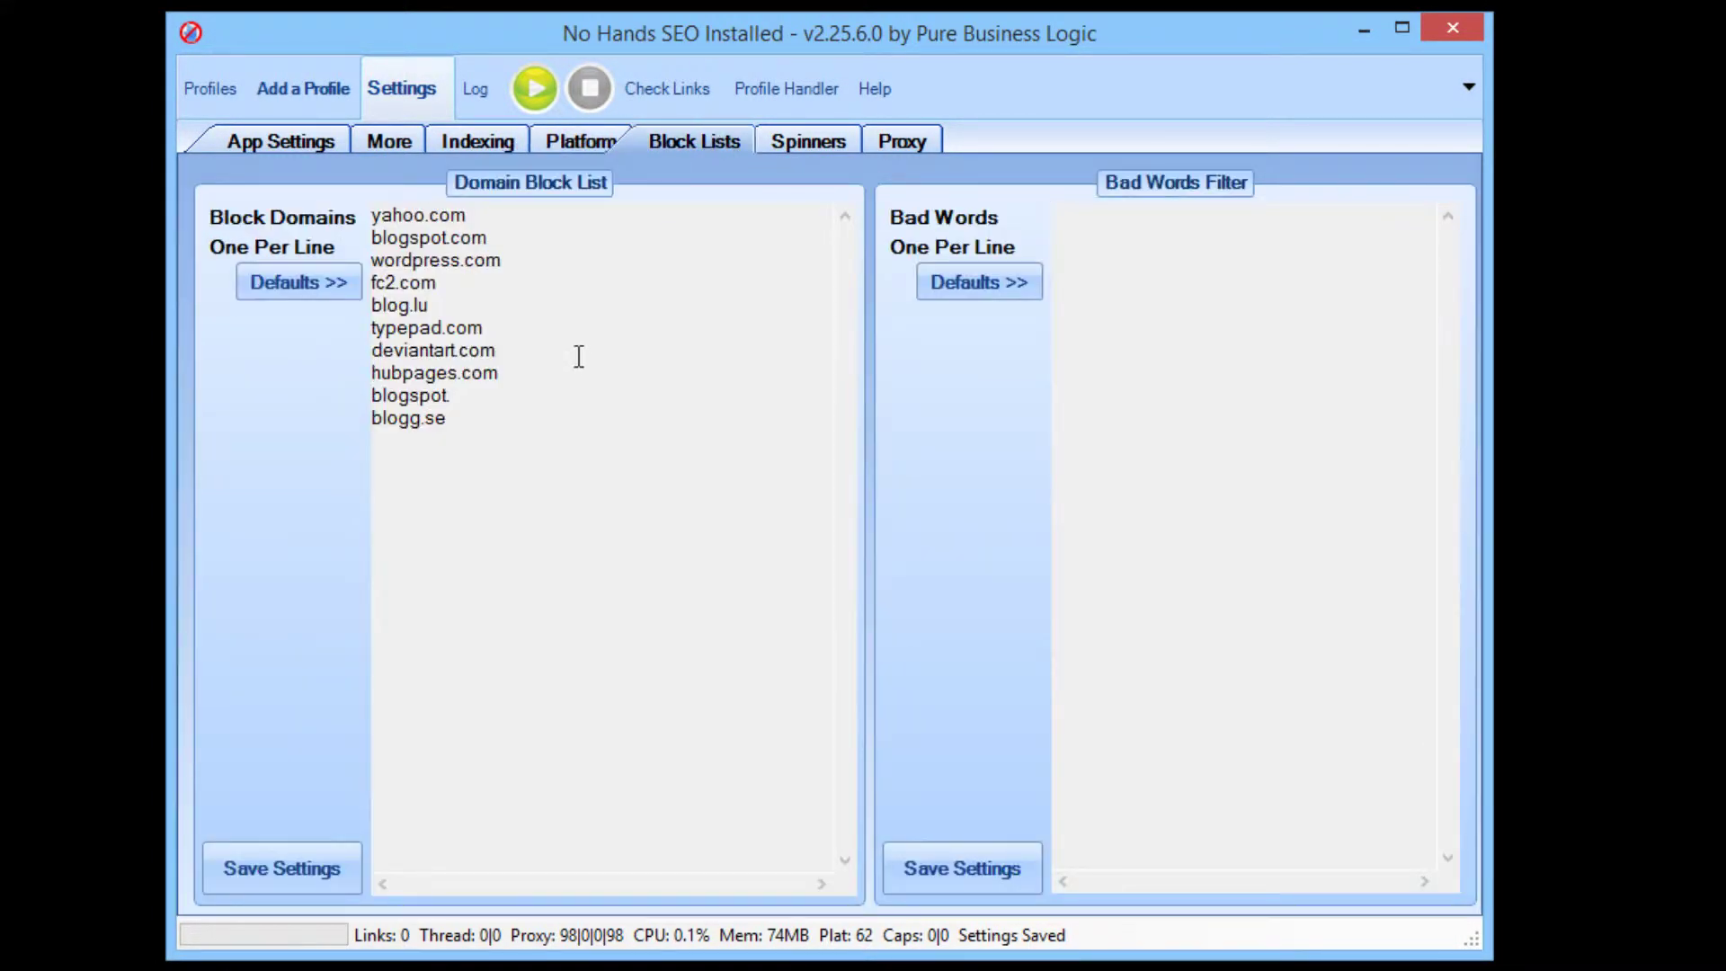
click(941, 286)
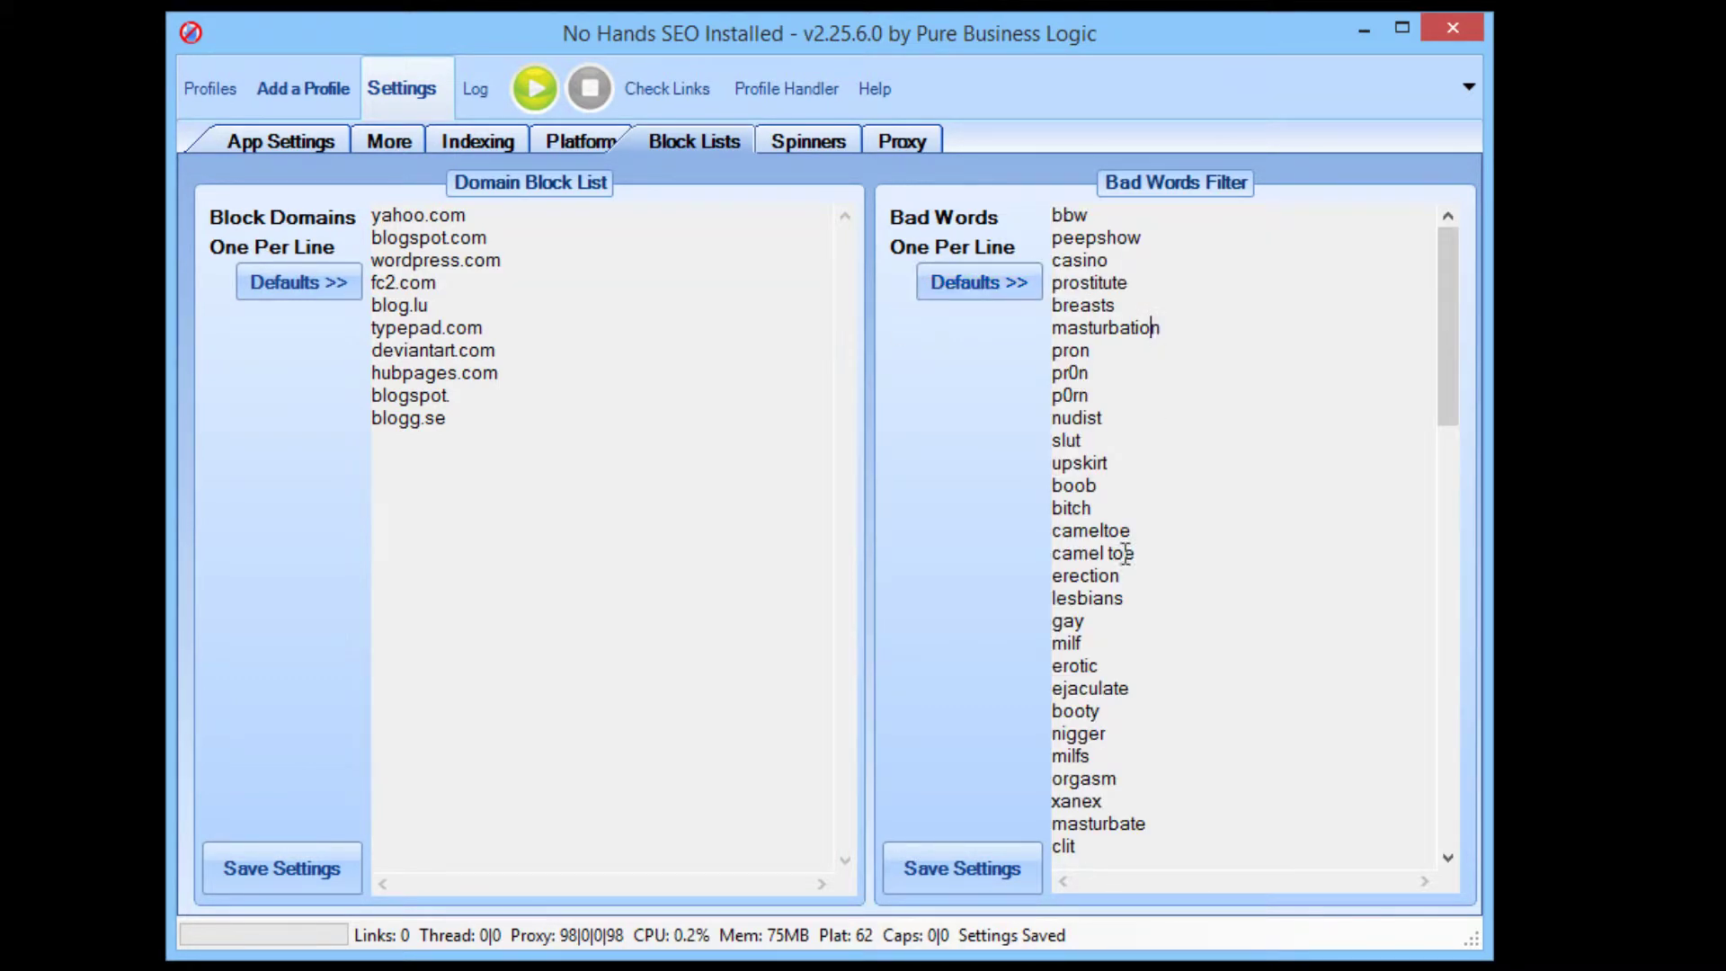
drag(1165, 667, 987, 122)
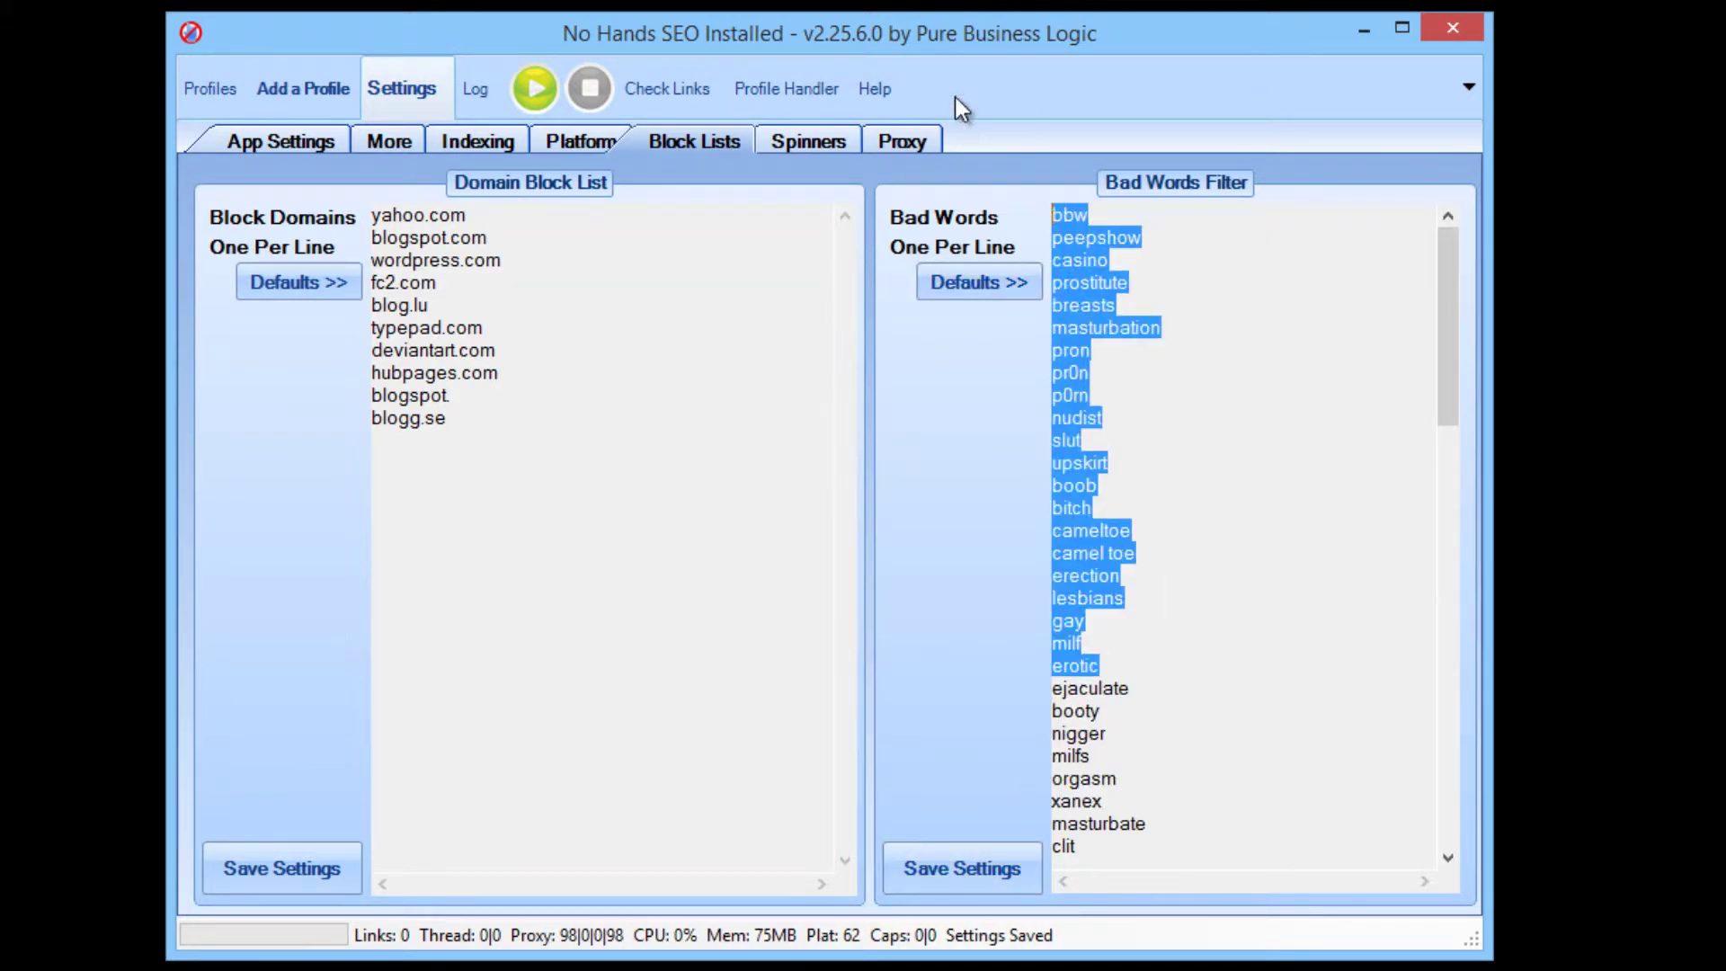
key(Delete)
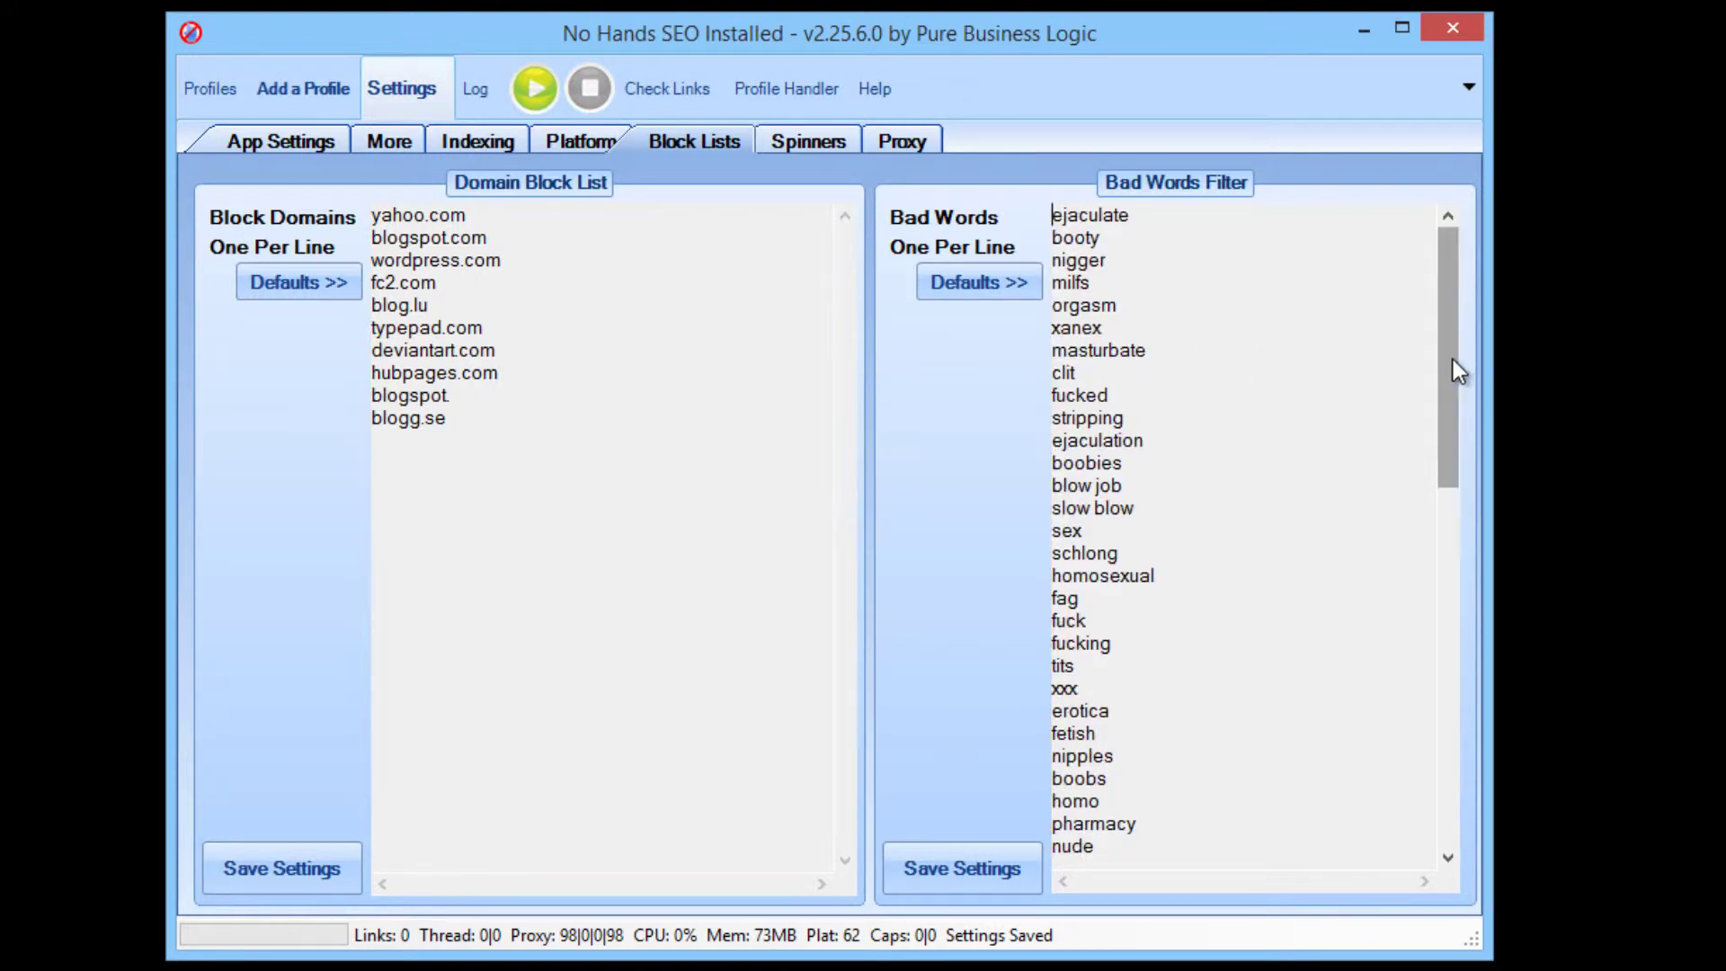
drag(1459, 373, 1454, 249)
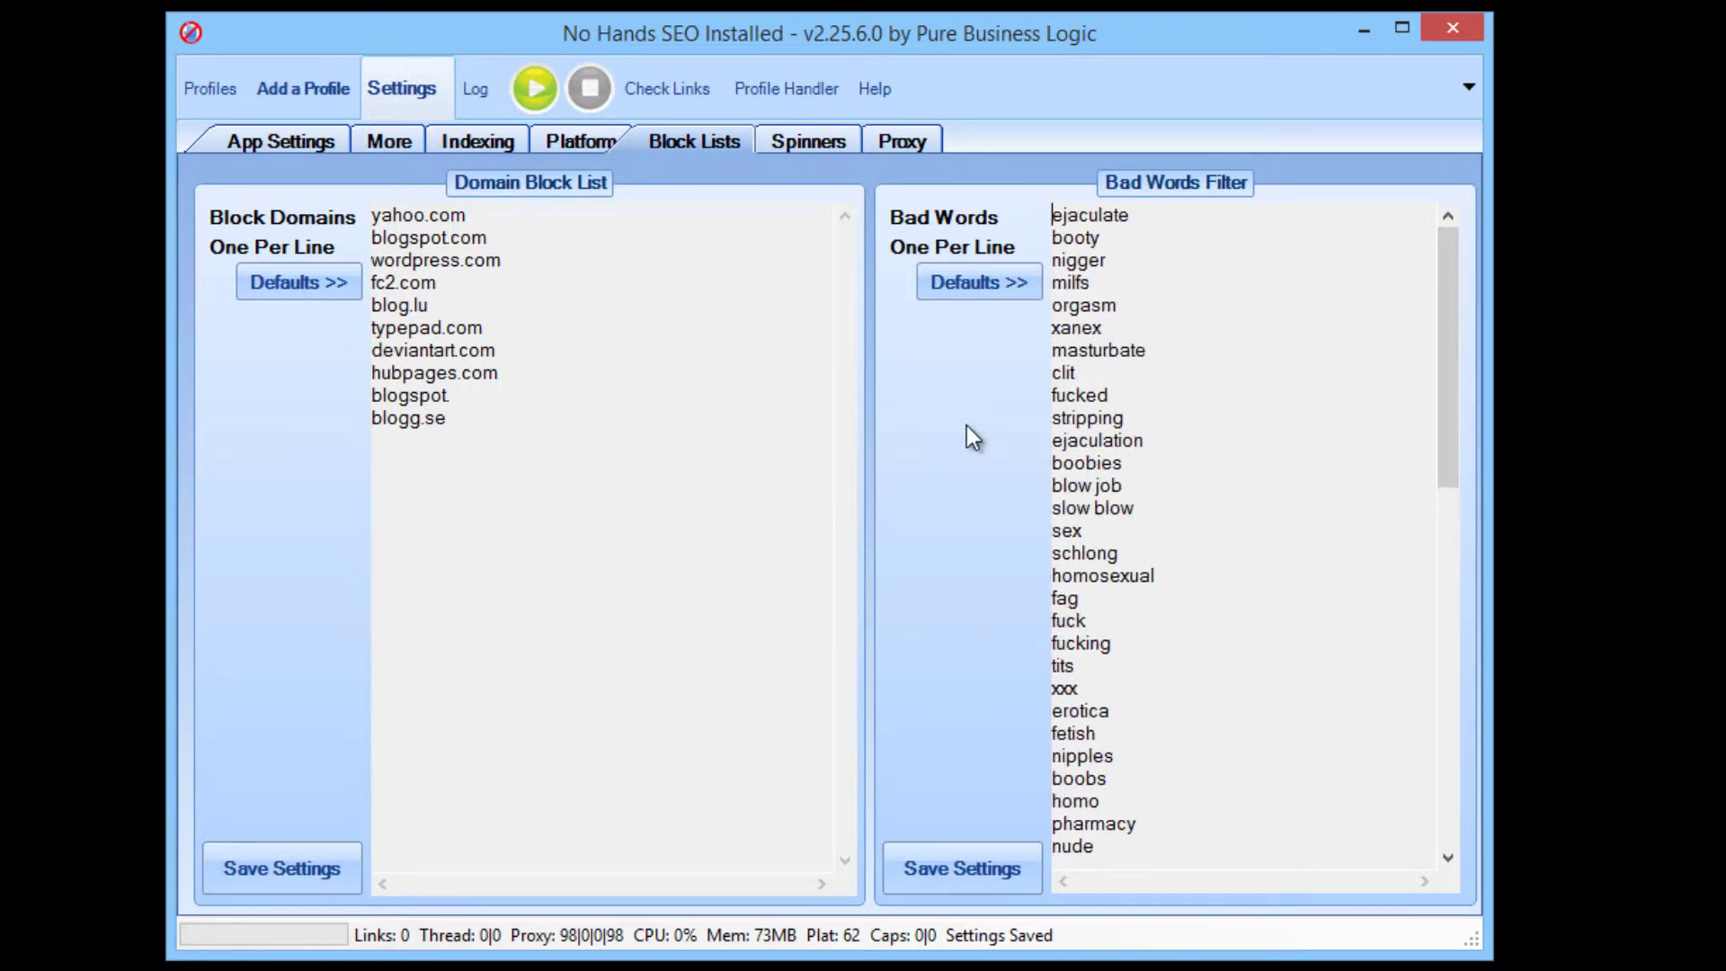
- Switch Settings to the Spinners tab showing the Spin Rewriter options
click(808, 143)
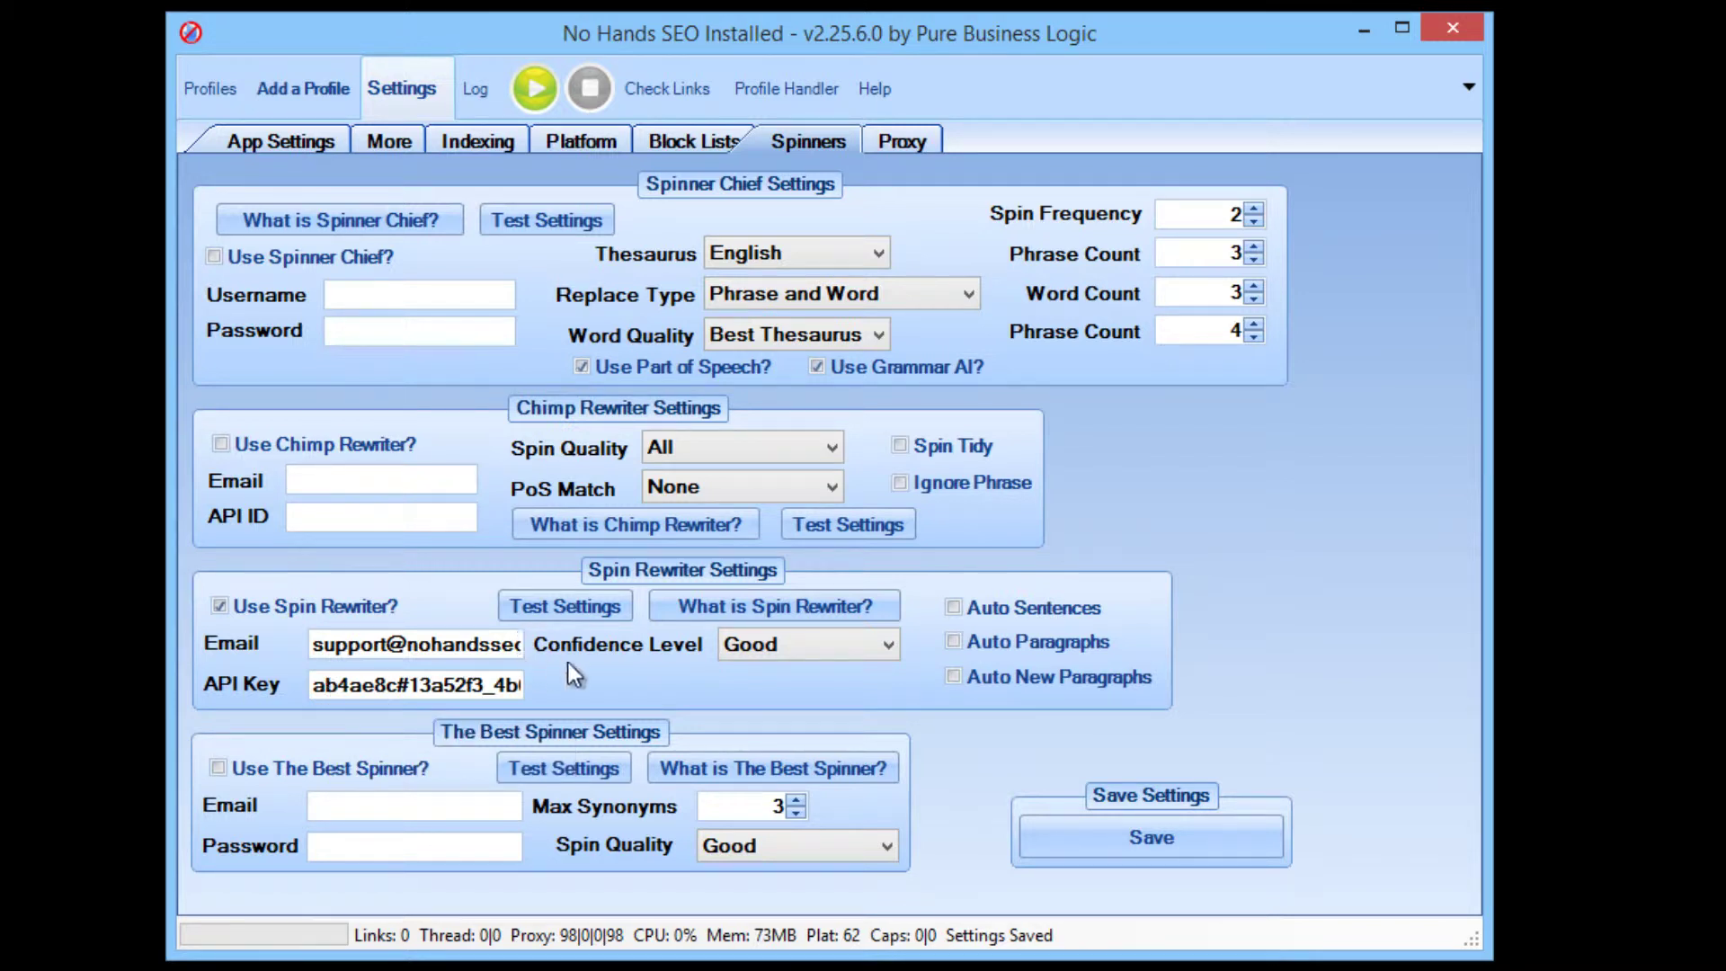
- Set proxies for posting and searching, leave Use Secondary unchecked, and return to the profiles
click(874, 146)
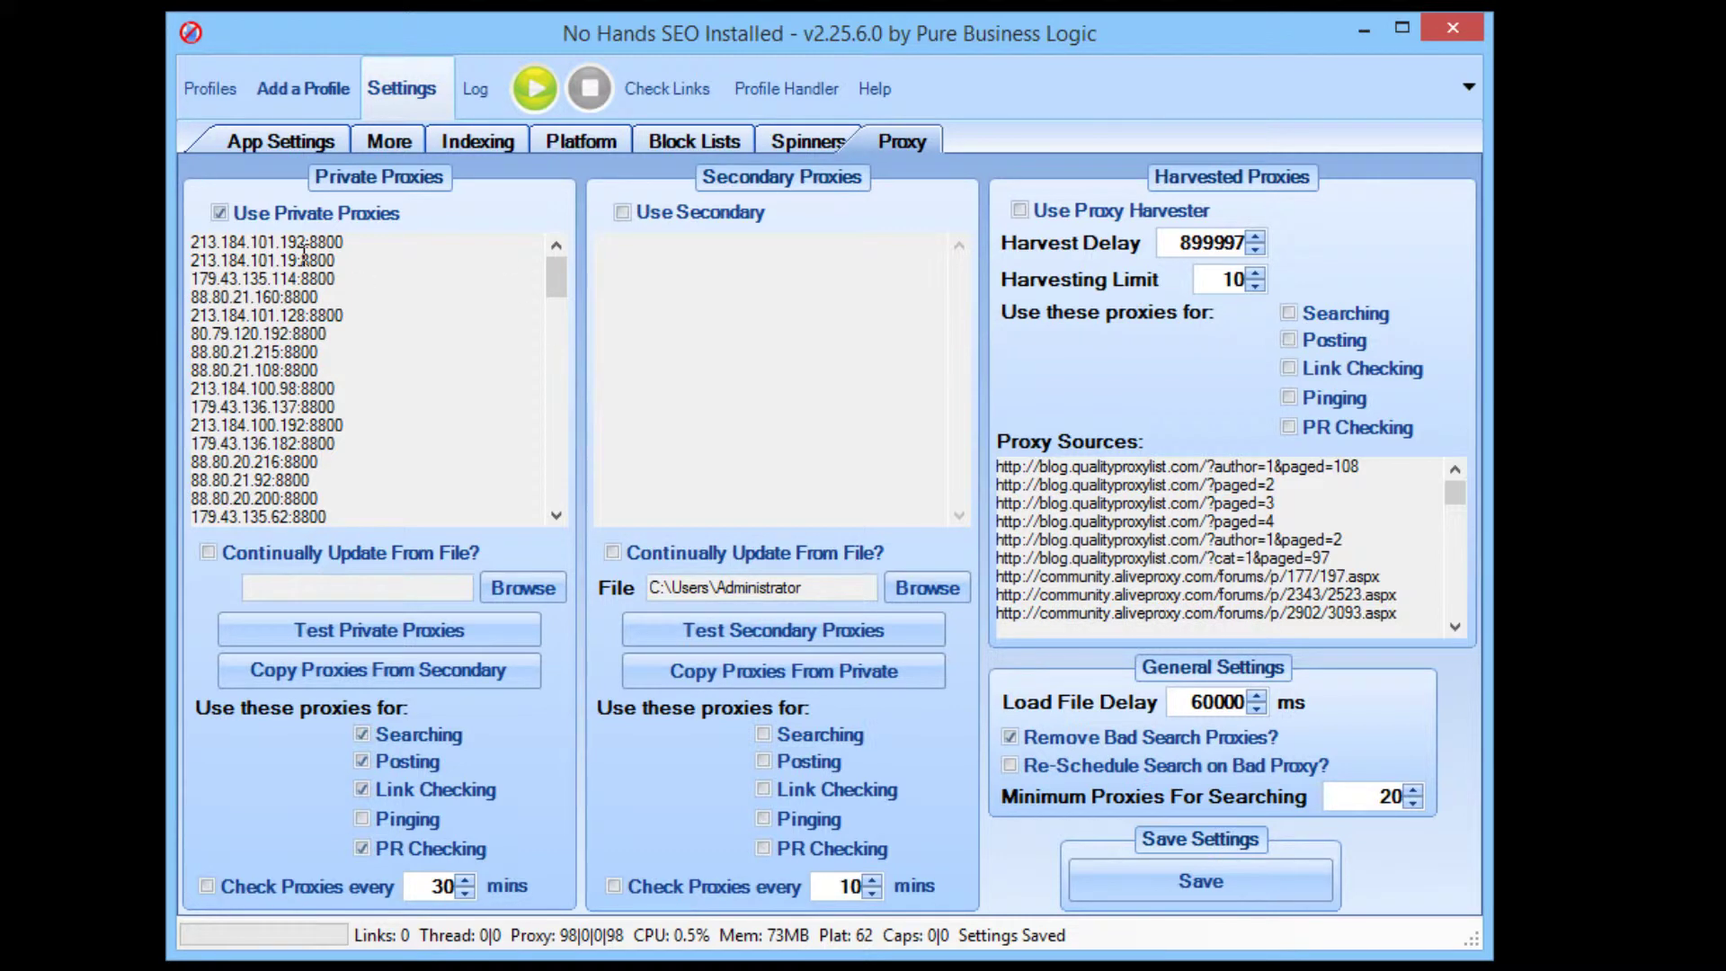
click(360, 761)
mouse_move(771, 310)
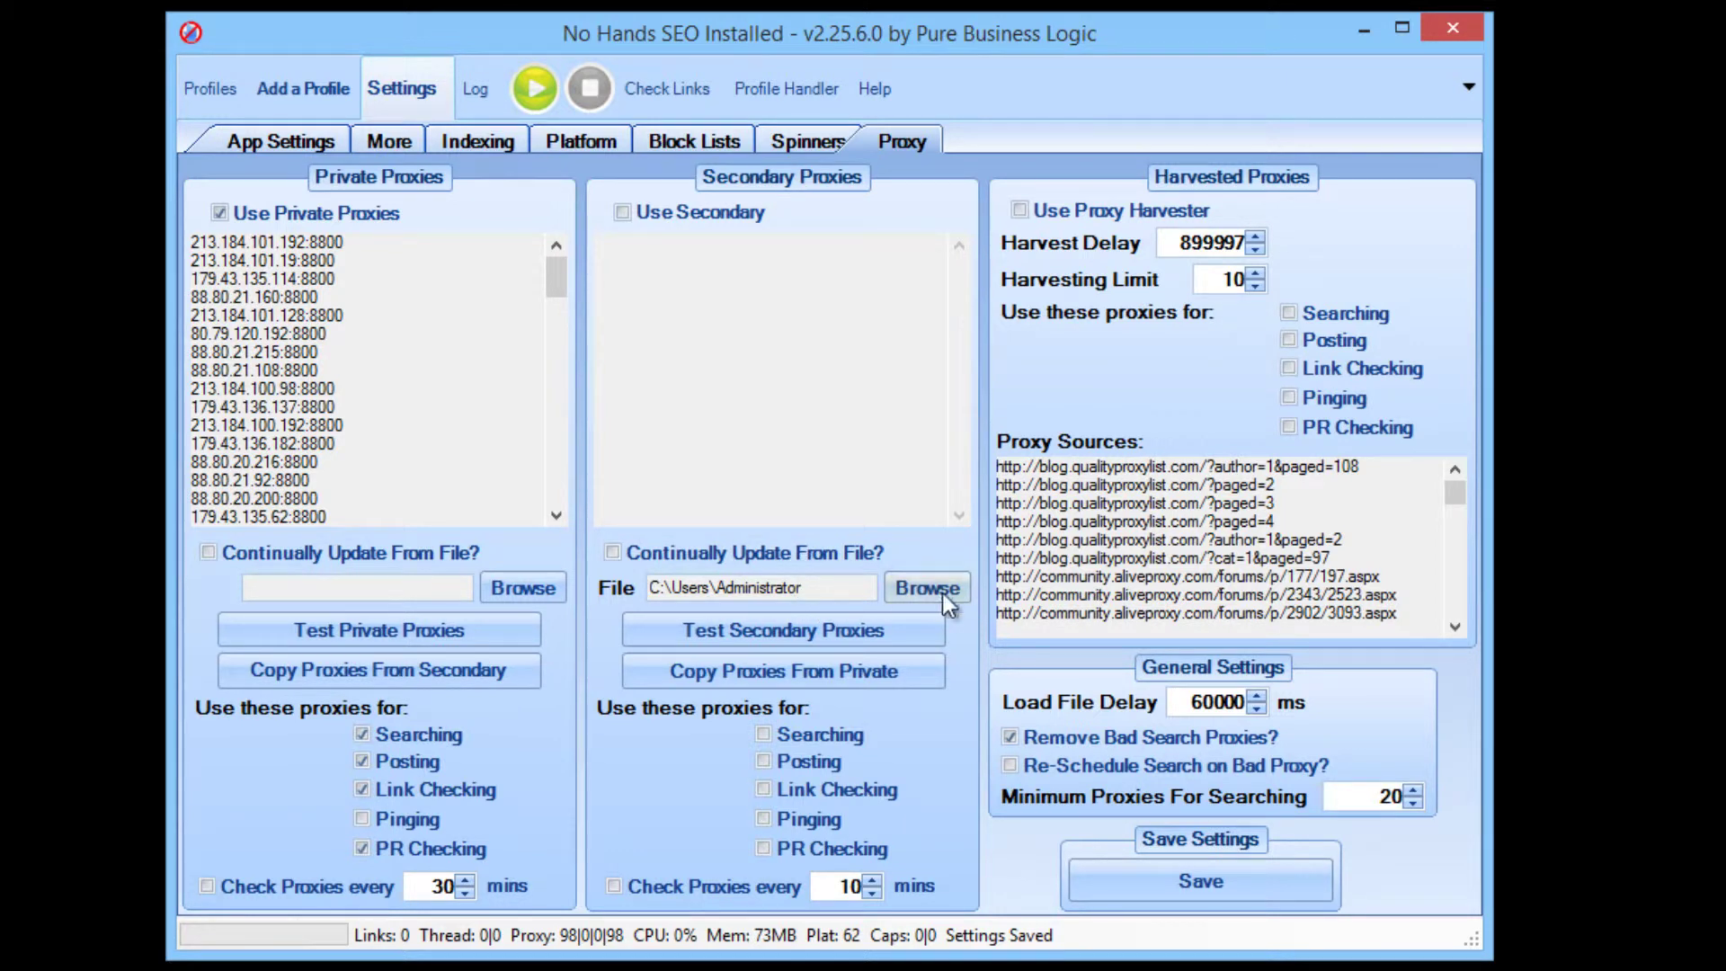
click(841, 733)
click(674, 212)
click(791, 732)
click(714, 215)
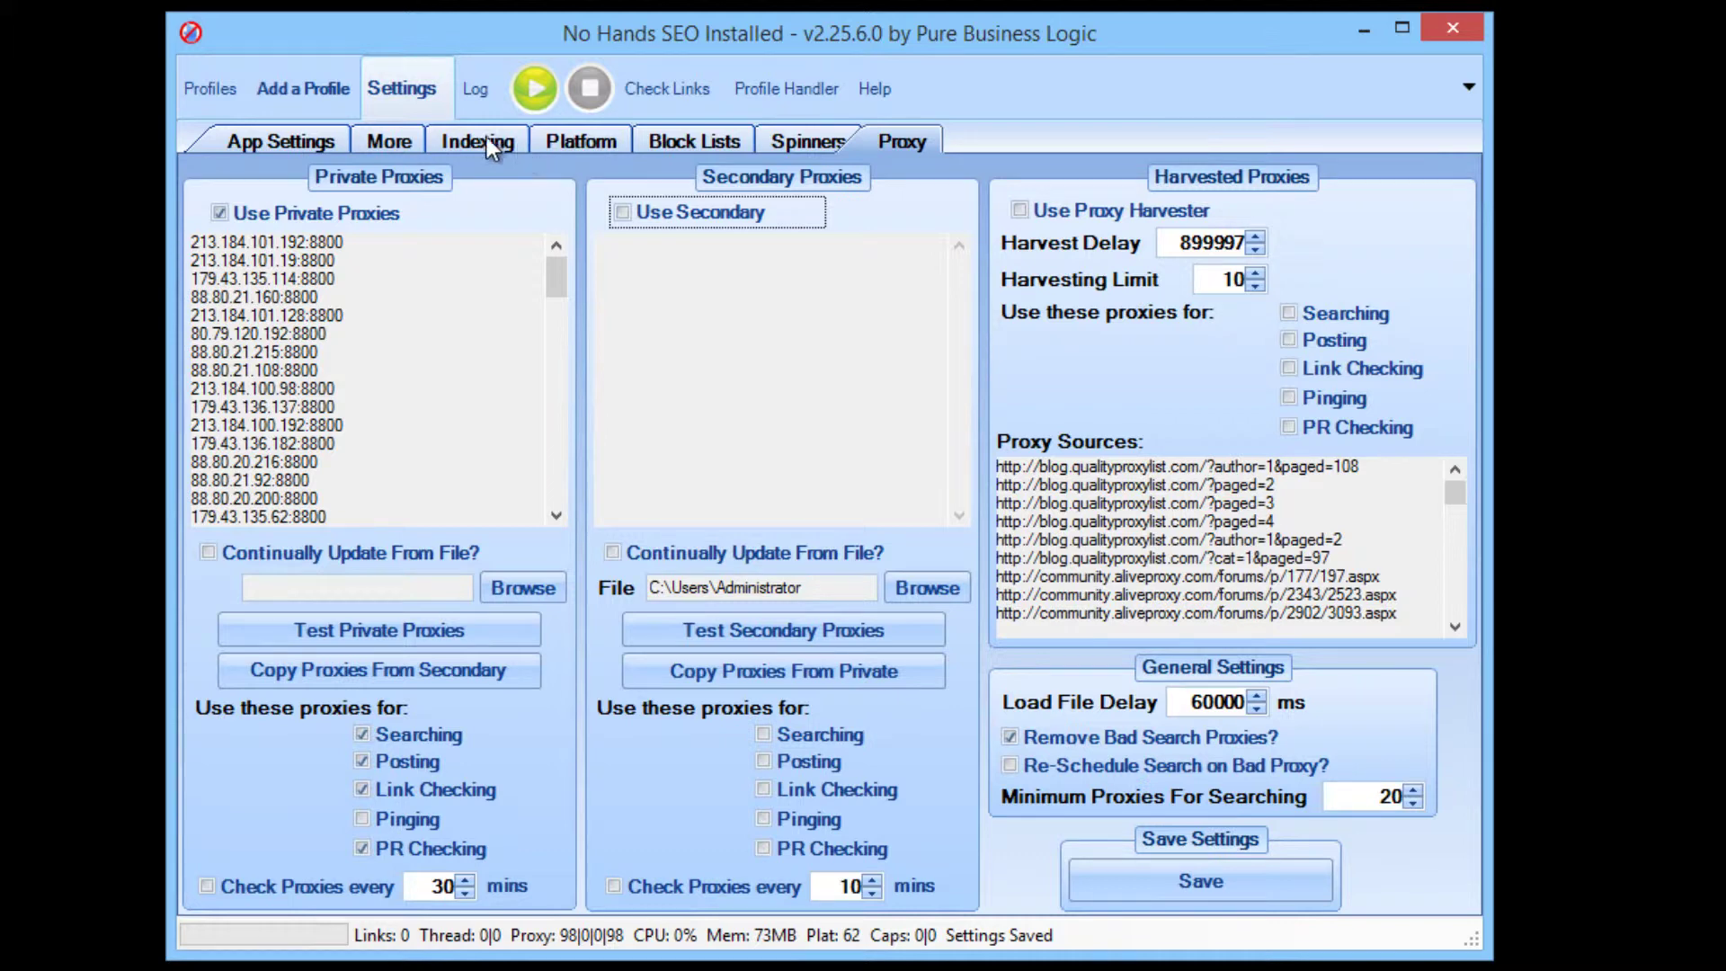
click(217, 90)
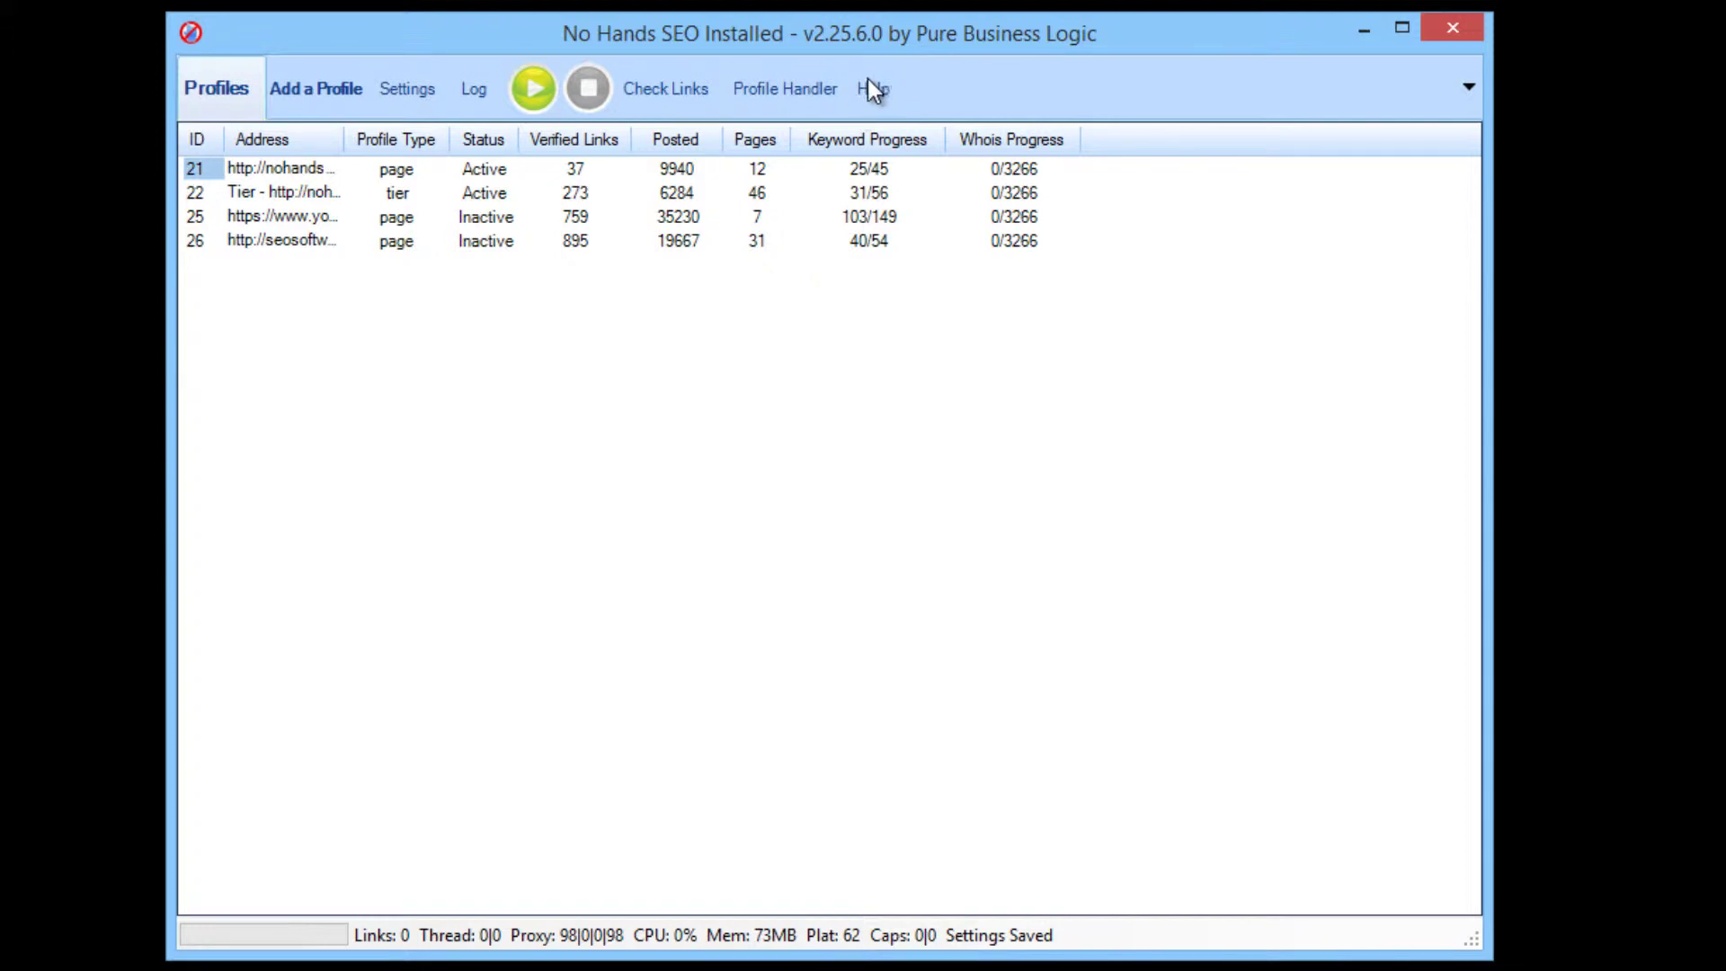
- Deselect the first profile in the profile list
click(600, 287)
- Highlight the Work Log's 10/37 dofollow rate, PR4 count and outbound link figures, then return
click(474, 89)
drag(1449, 354, 1452, 767)
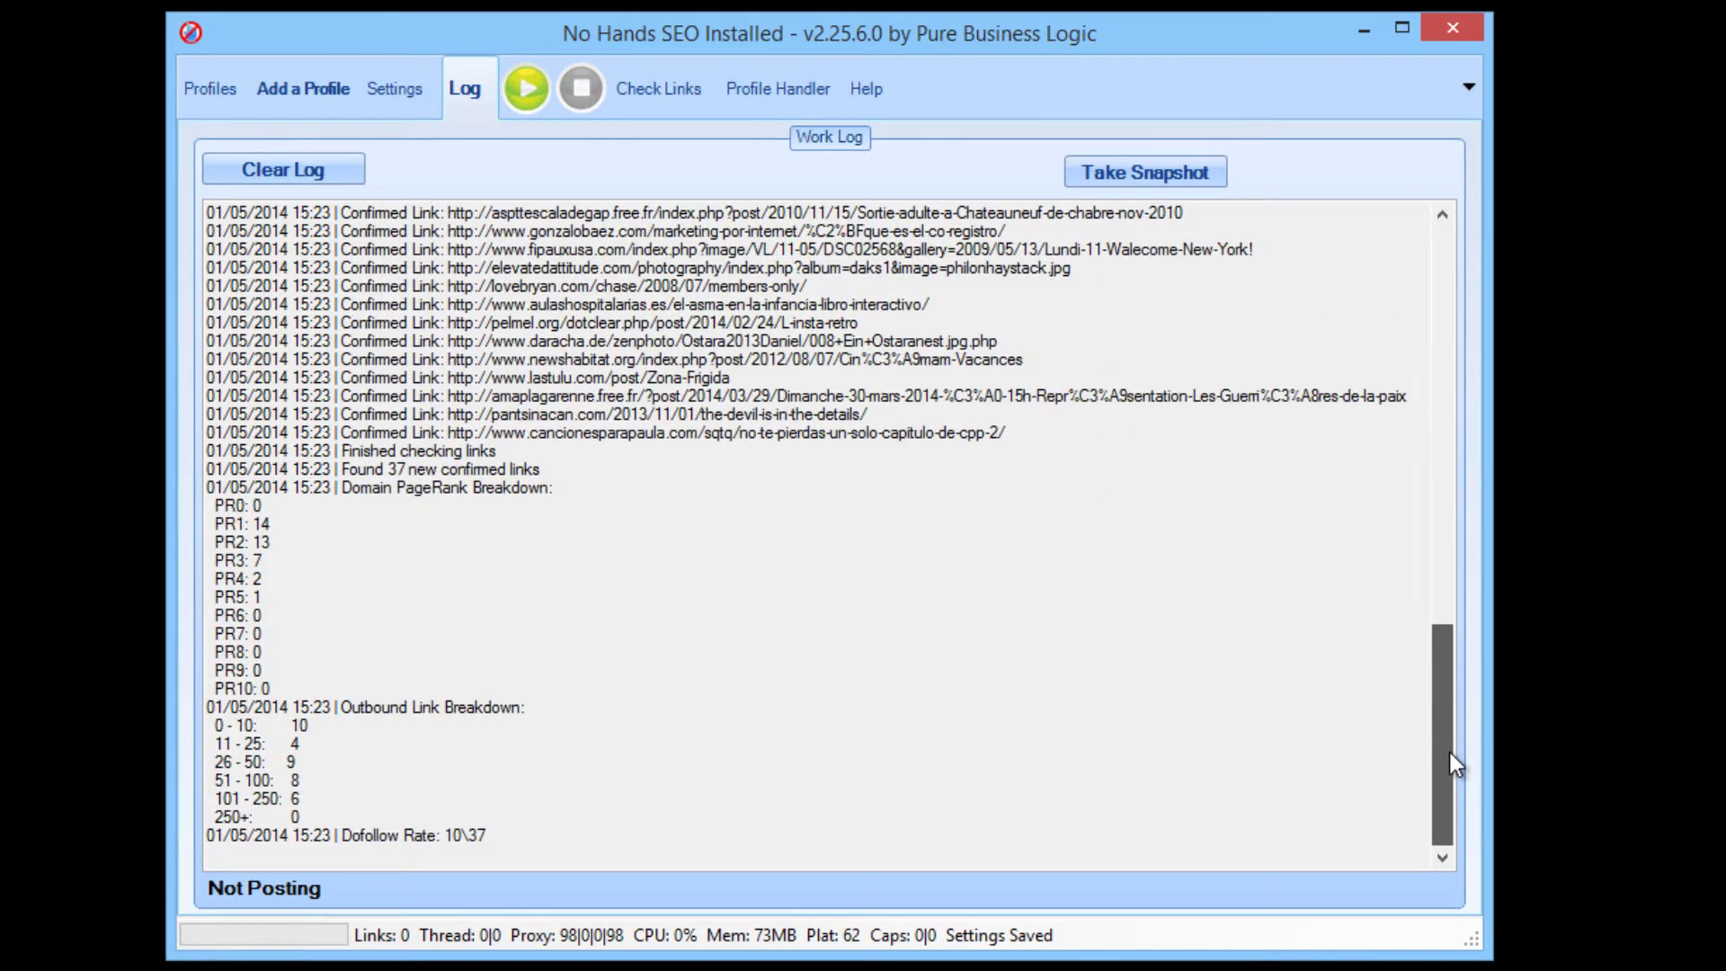
drag(490, 836, 447, 837)
click(461, 836)
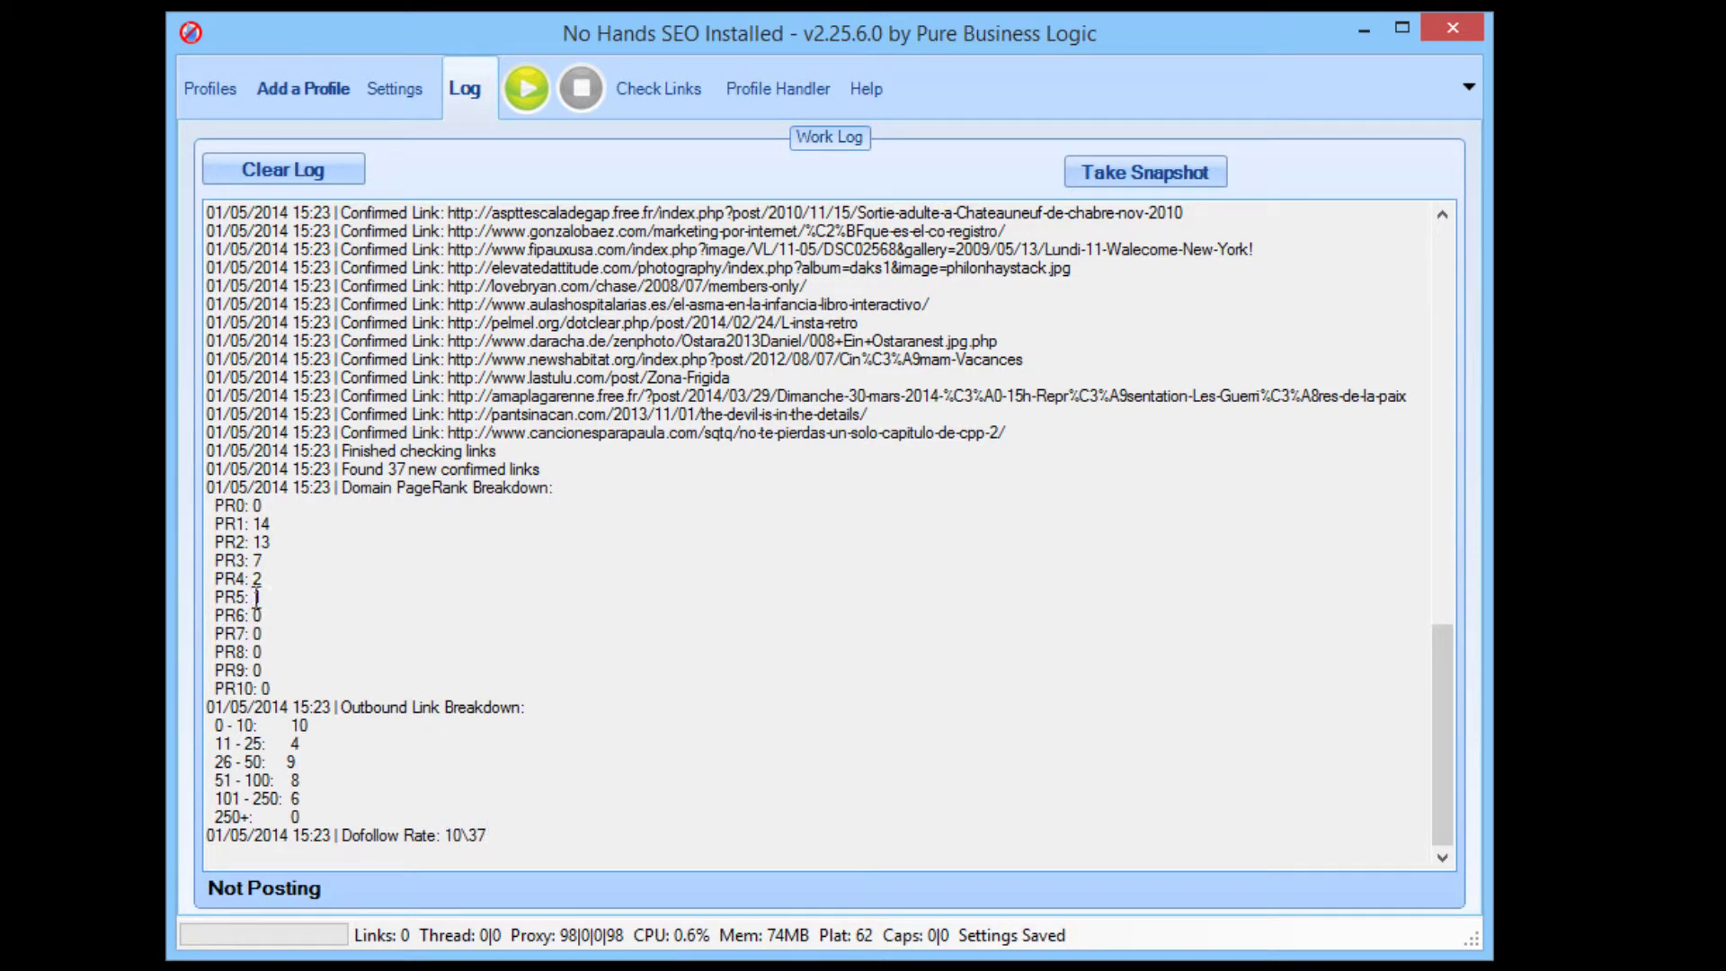
drag(256, 597, 226, 544)
drag(316, 795, 317, 724)
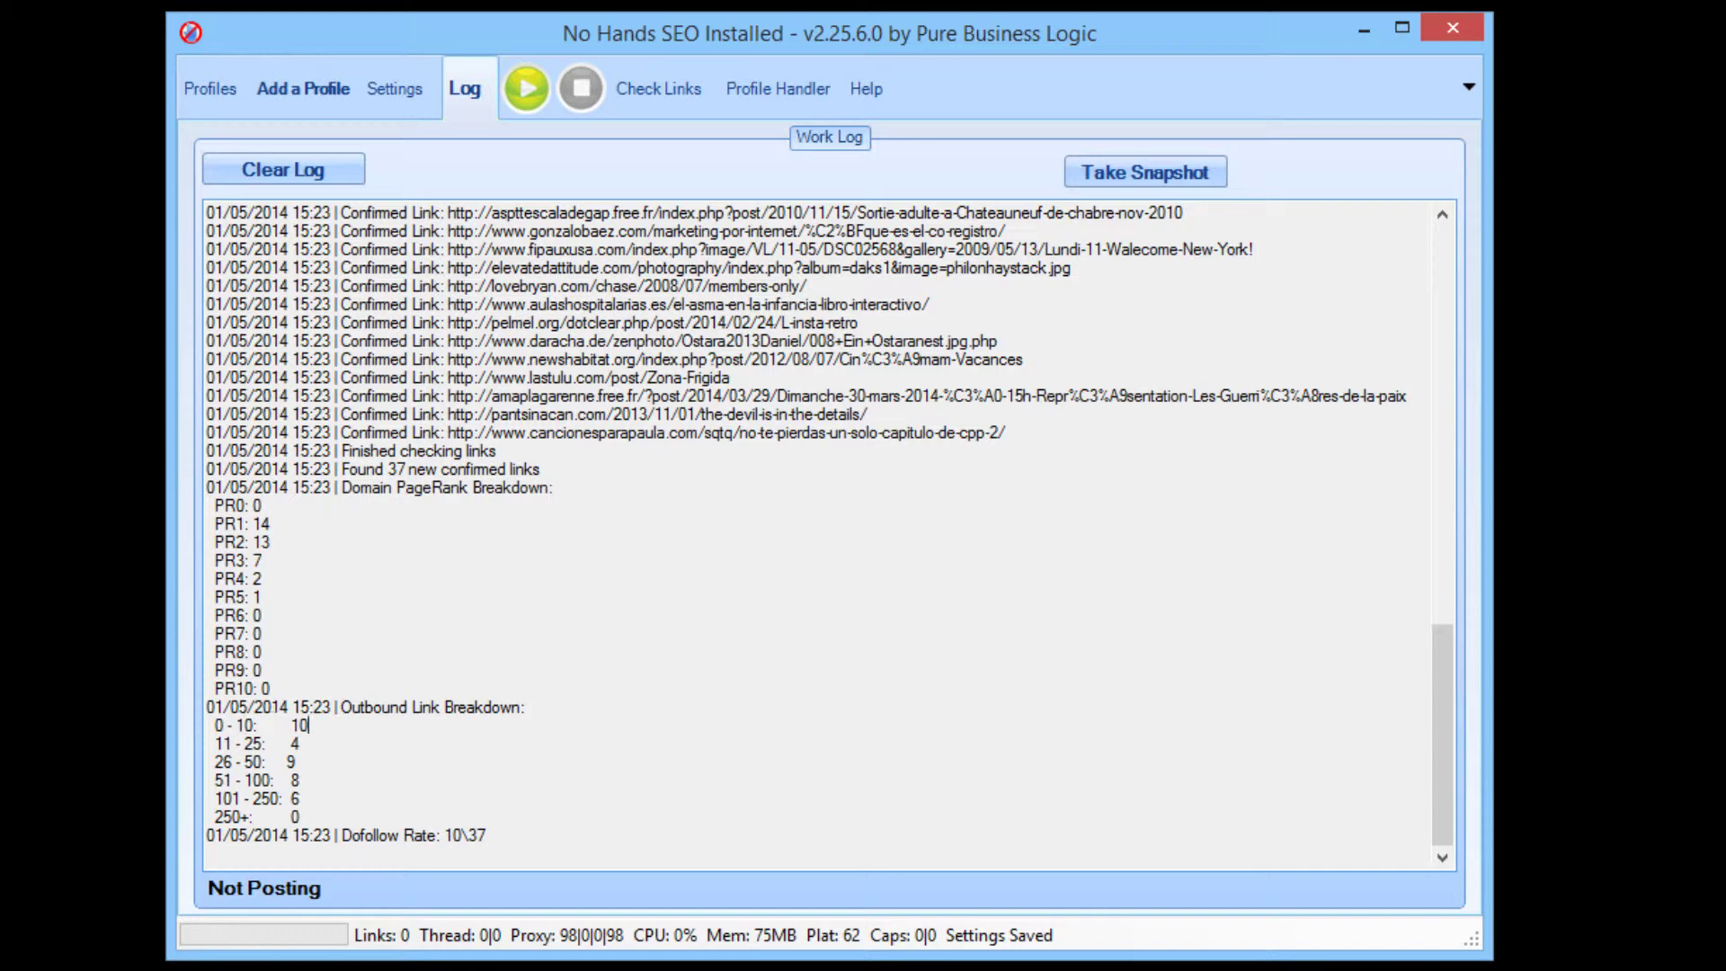
click(222, 93)
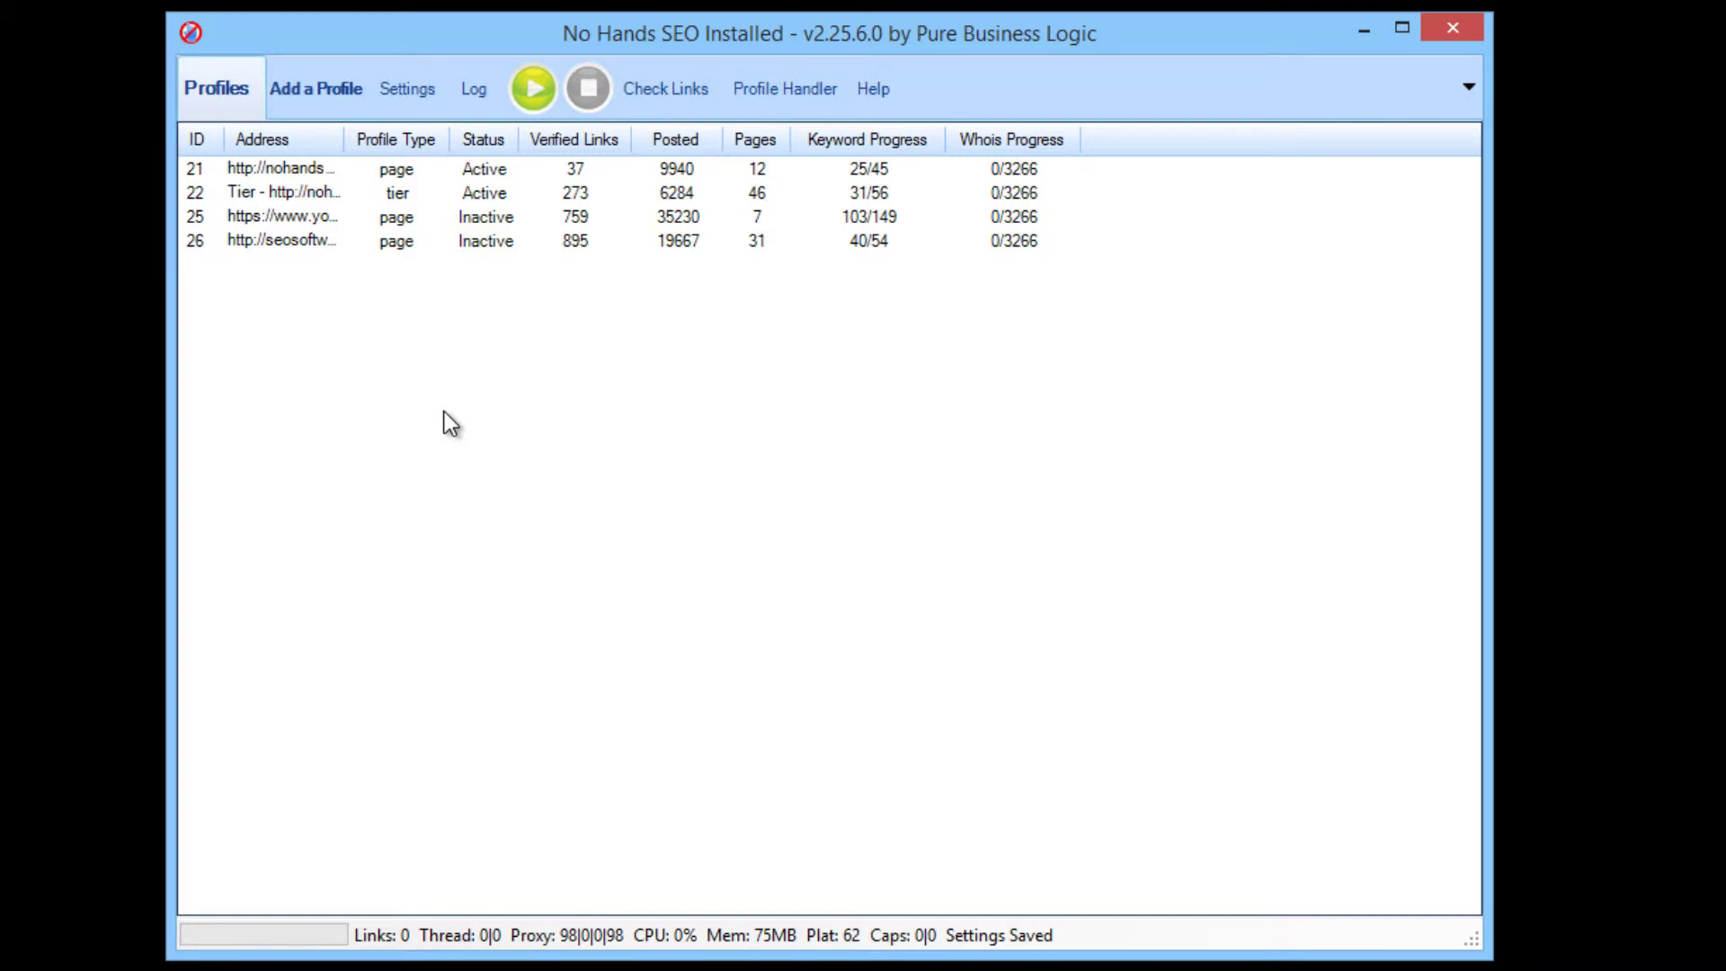
click(308, 90)
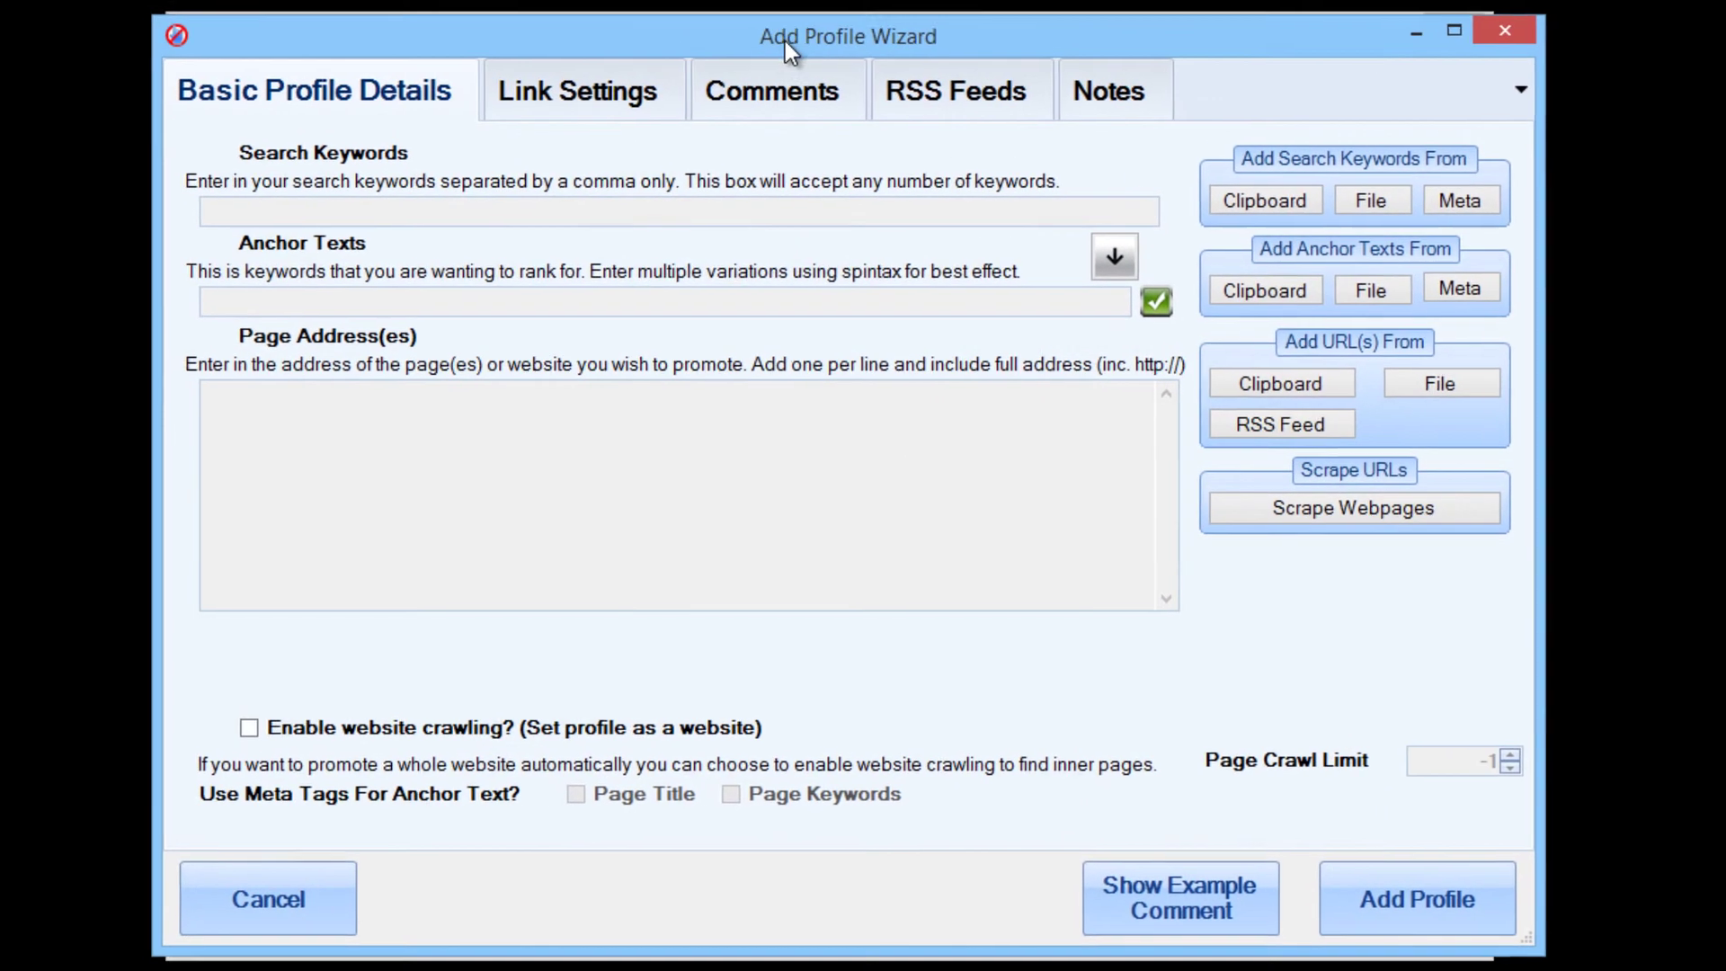
click(558, 88)
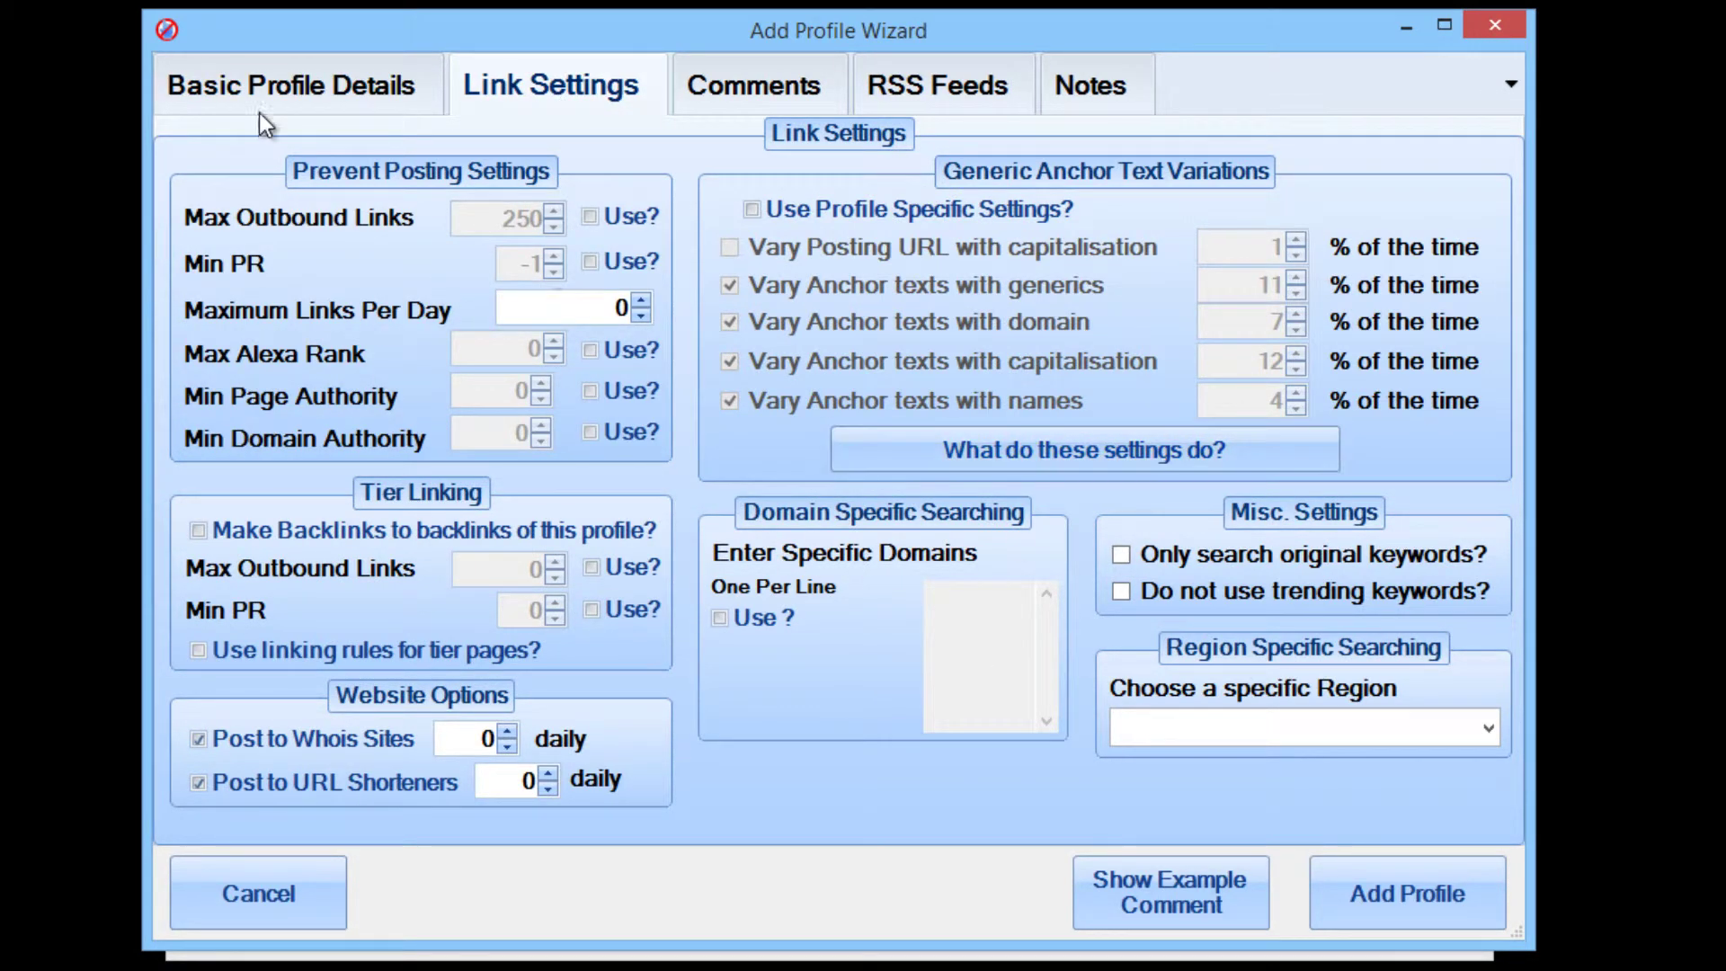
click(288, 108)
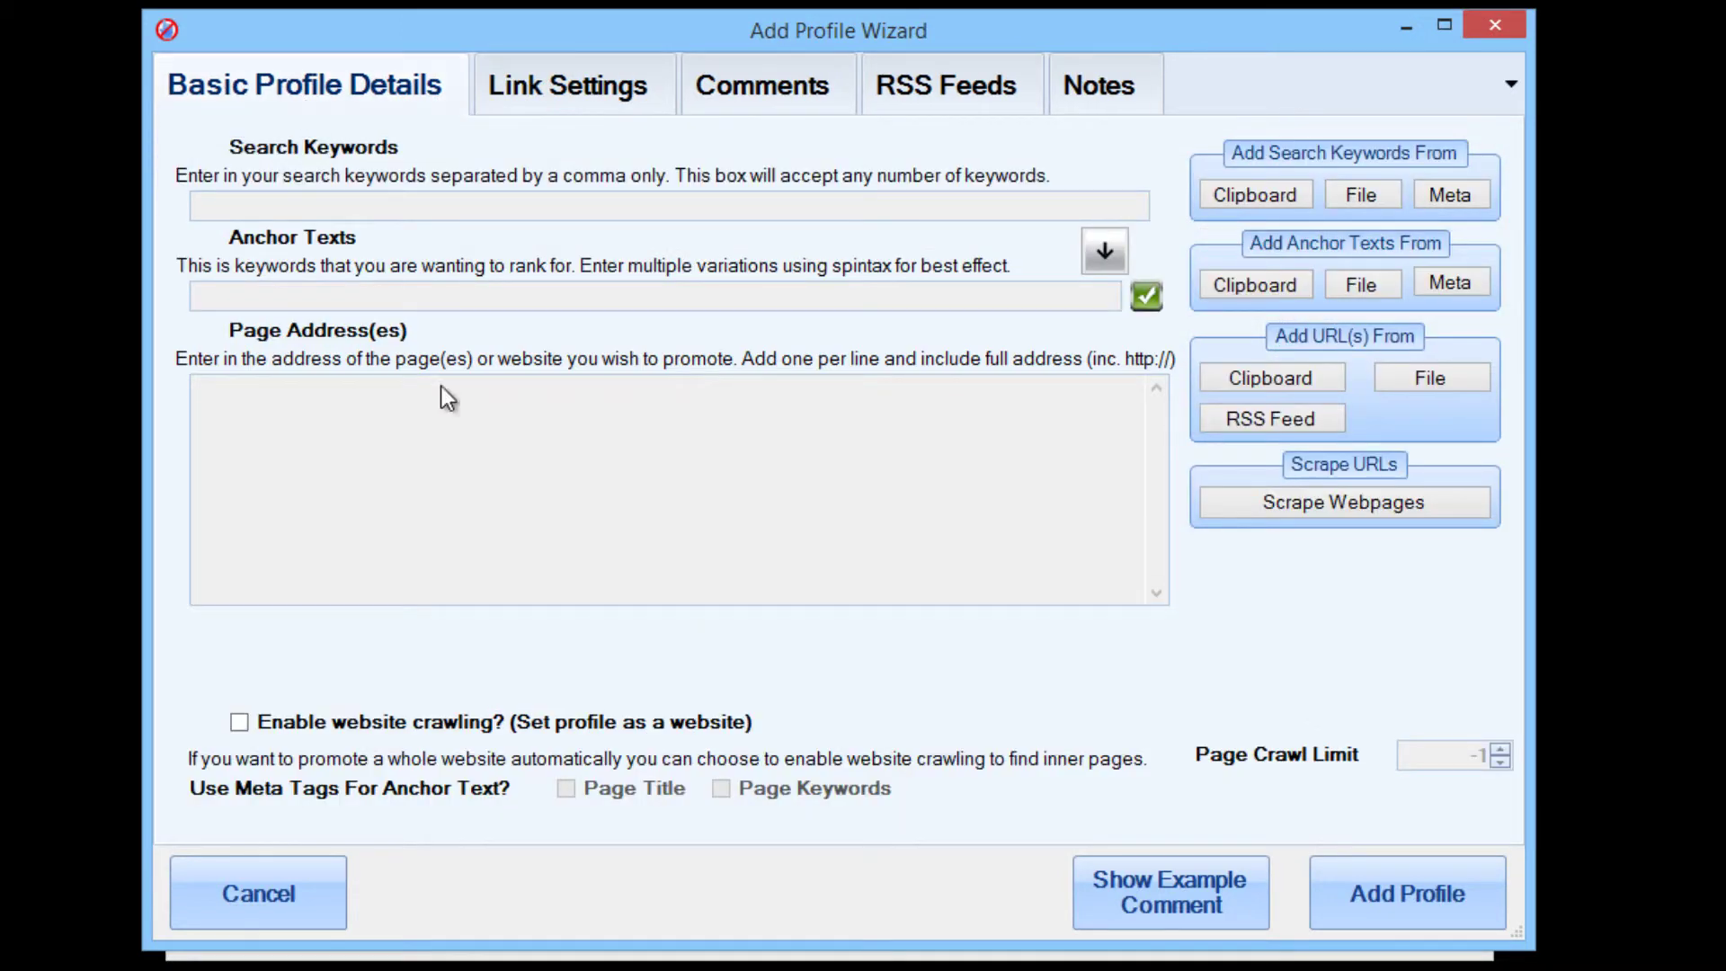
click(601, 91)
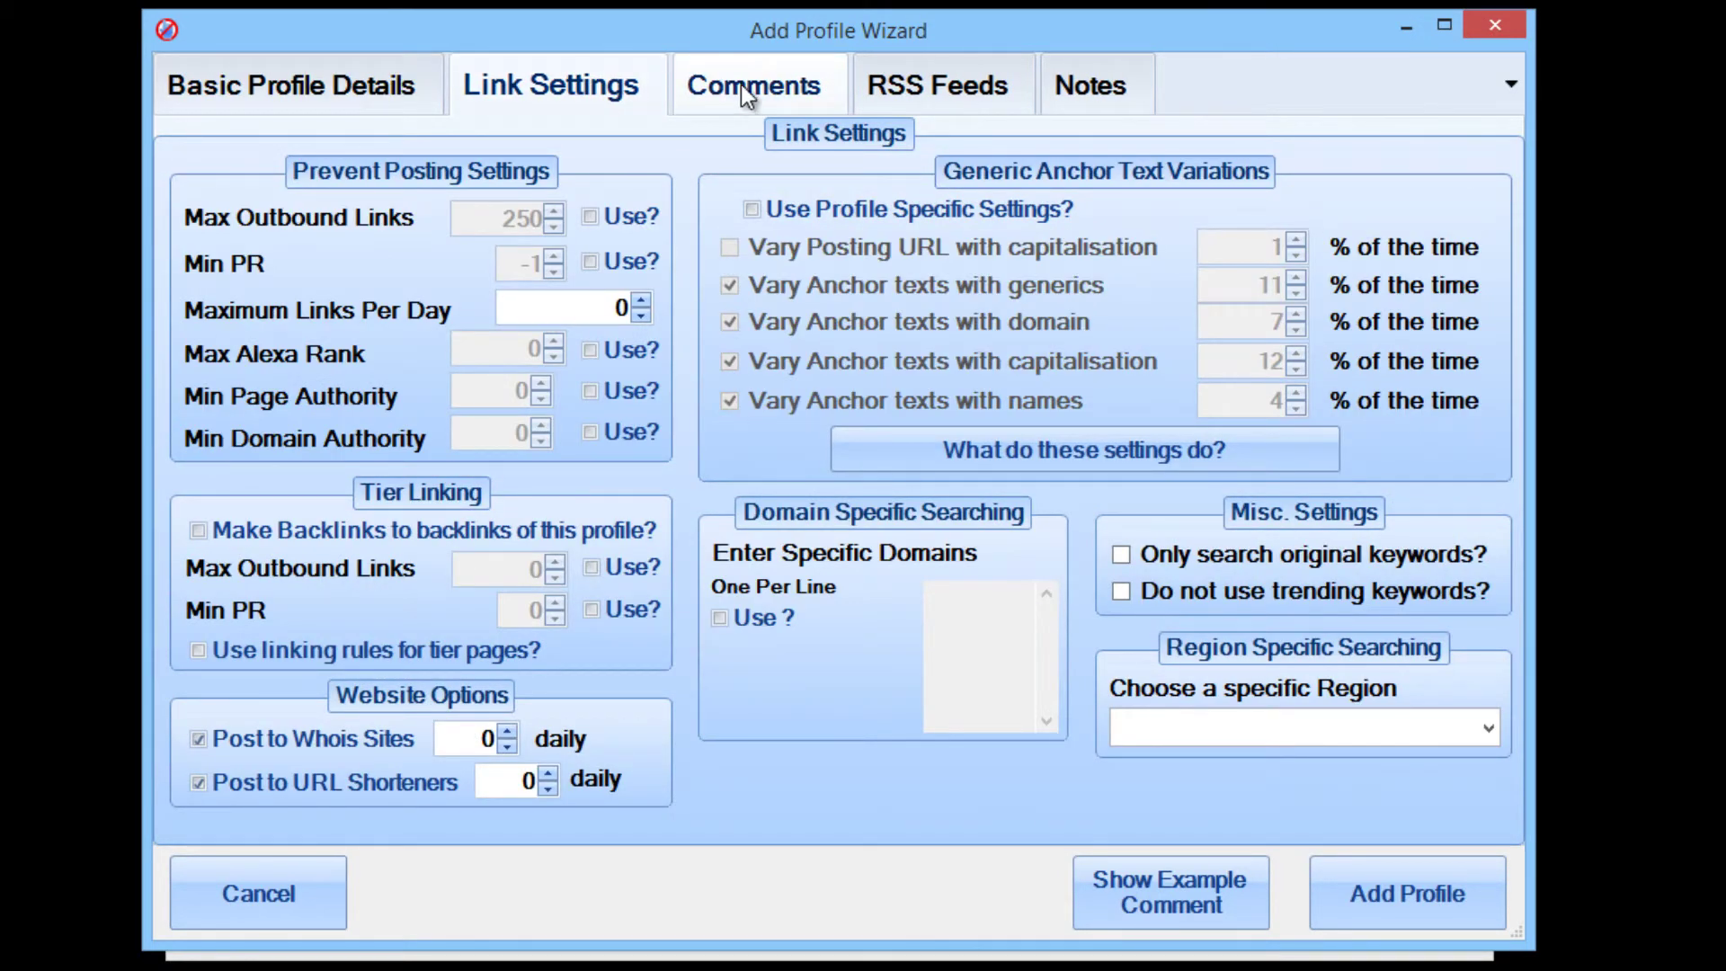
click(741, 90)
click(966, 79)
click(375, 97)
click(535, 95)
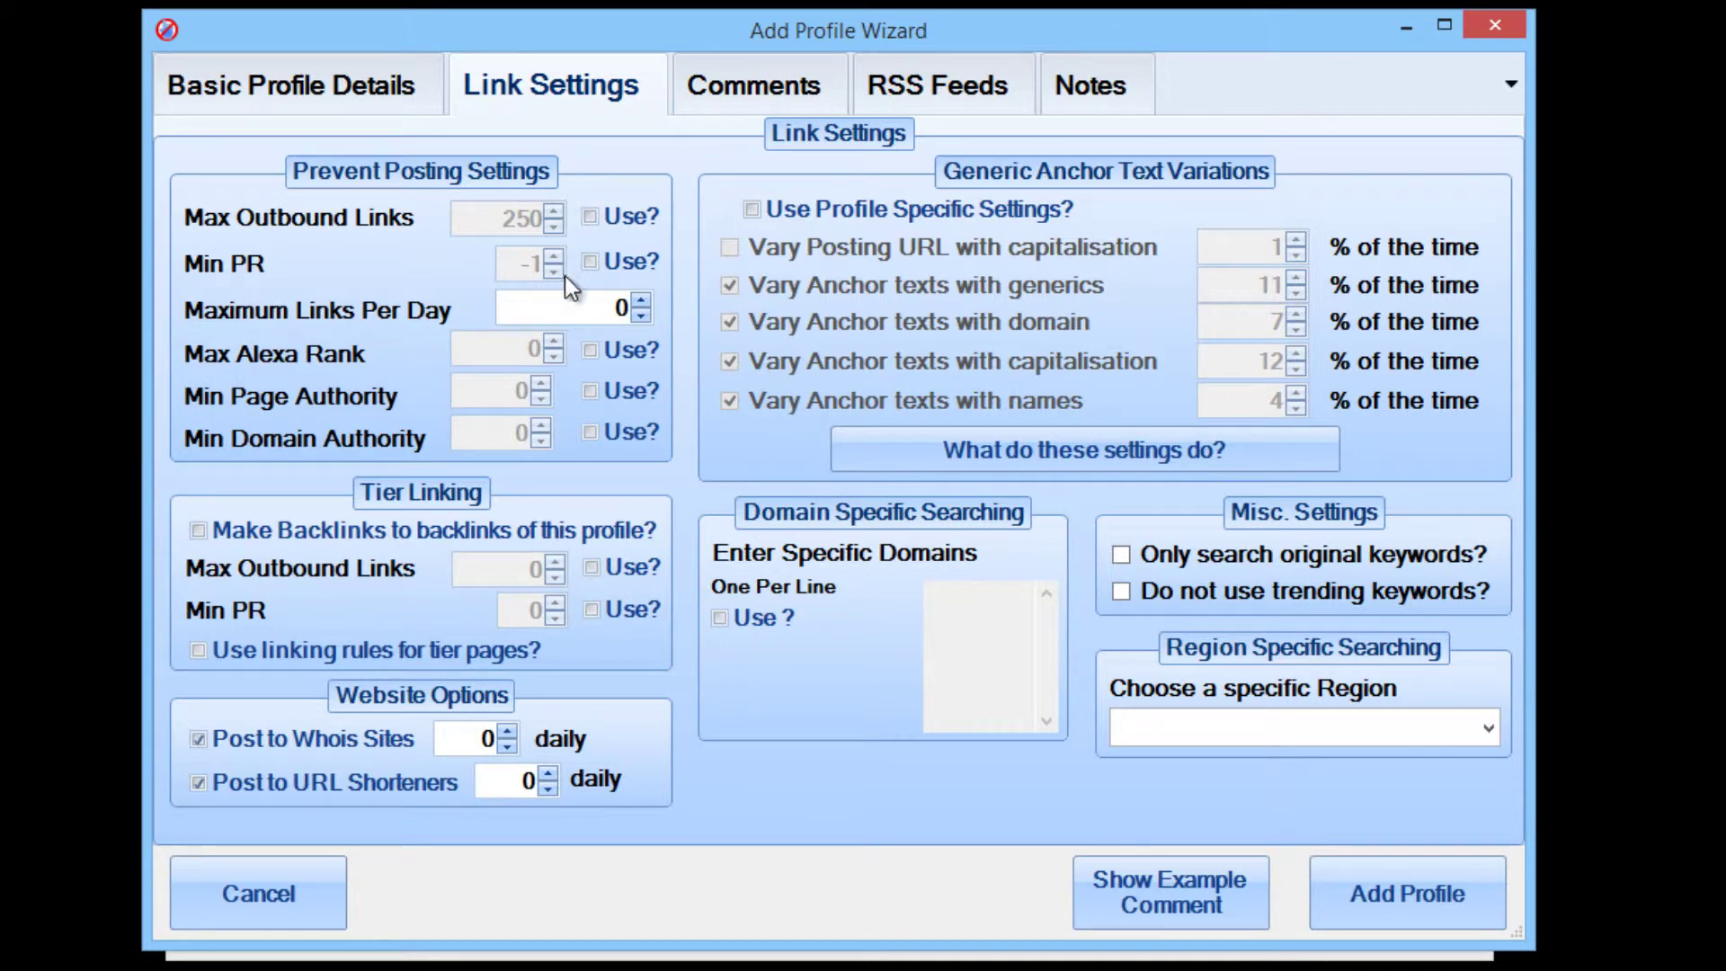
click(223, 104)
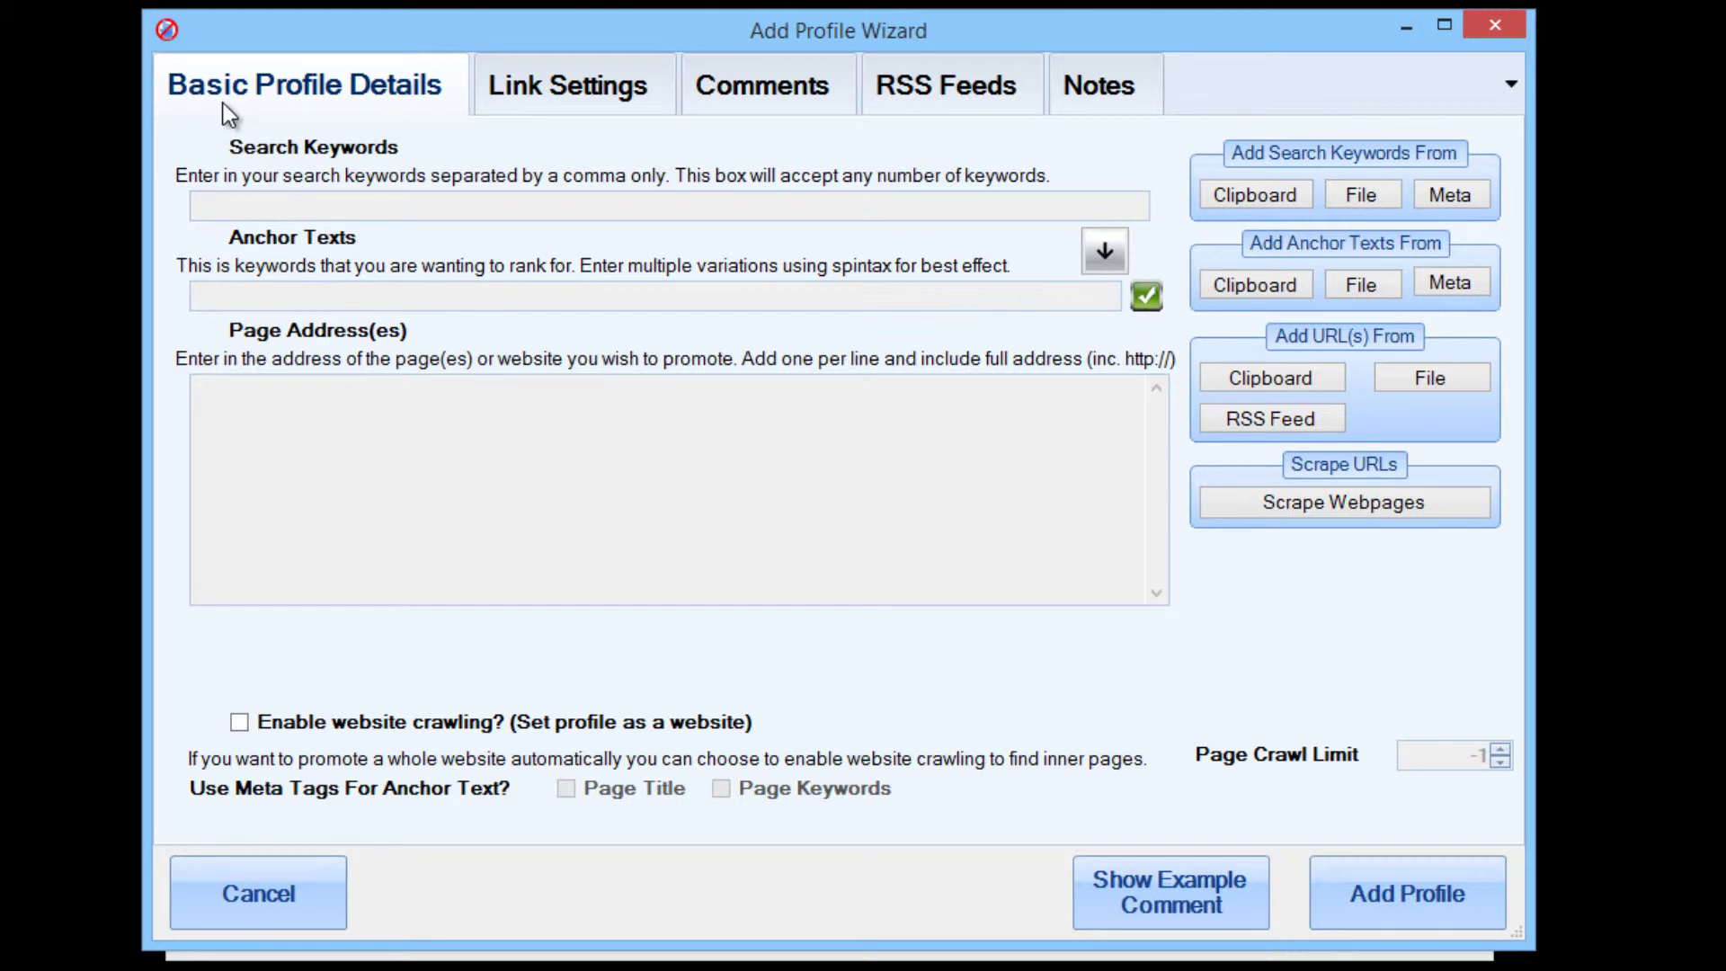
click(310, 890)
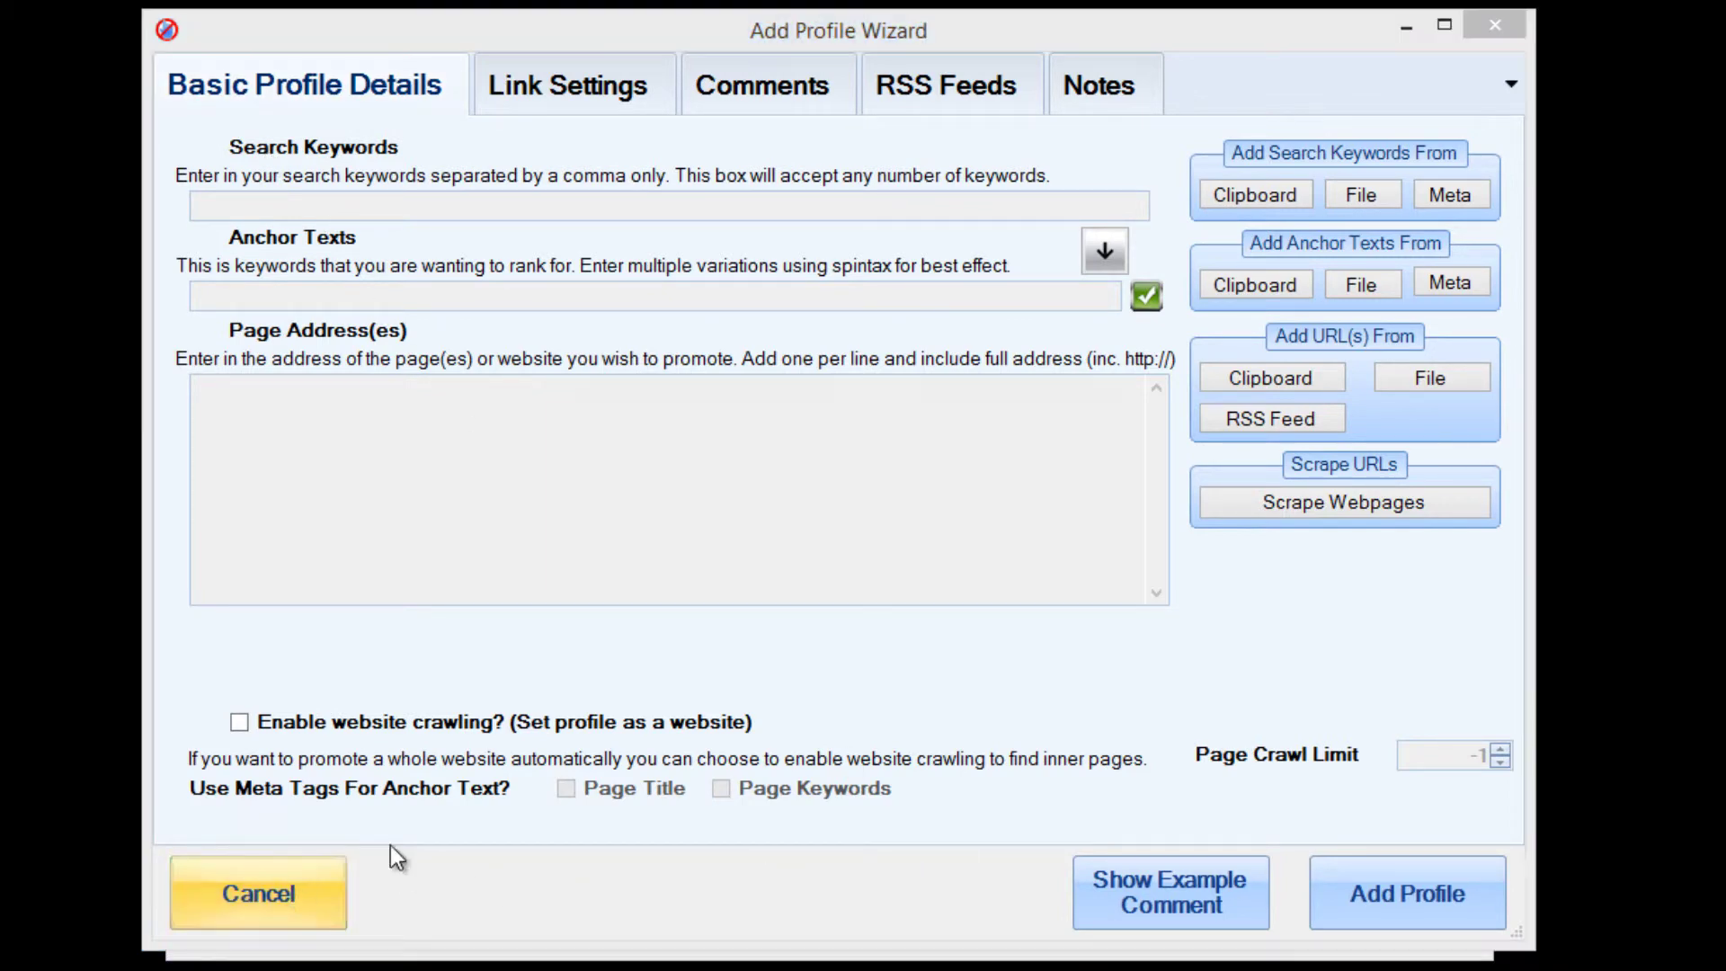
- Close the profile wizard, select the Tier profile and start its posting run
click(982, 595)
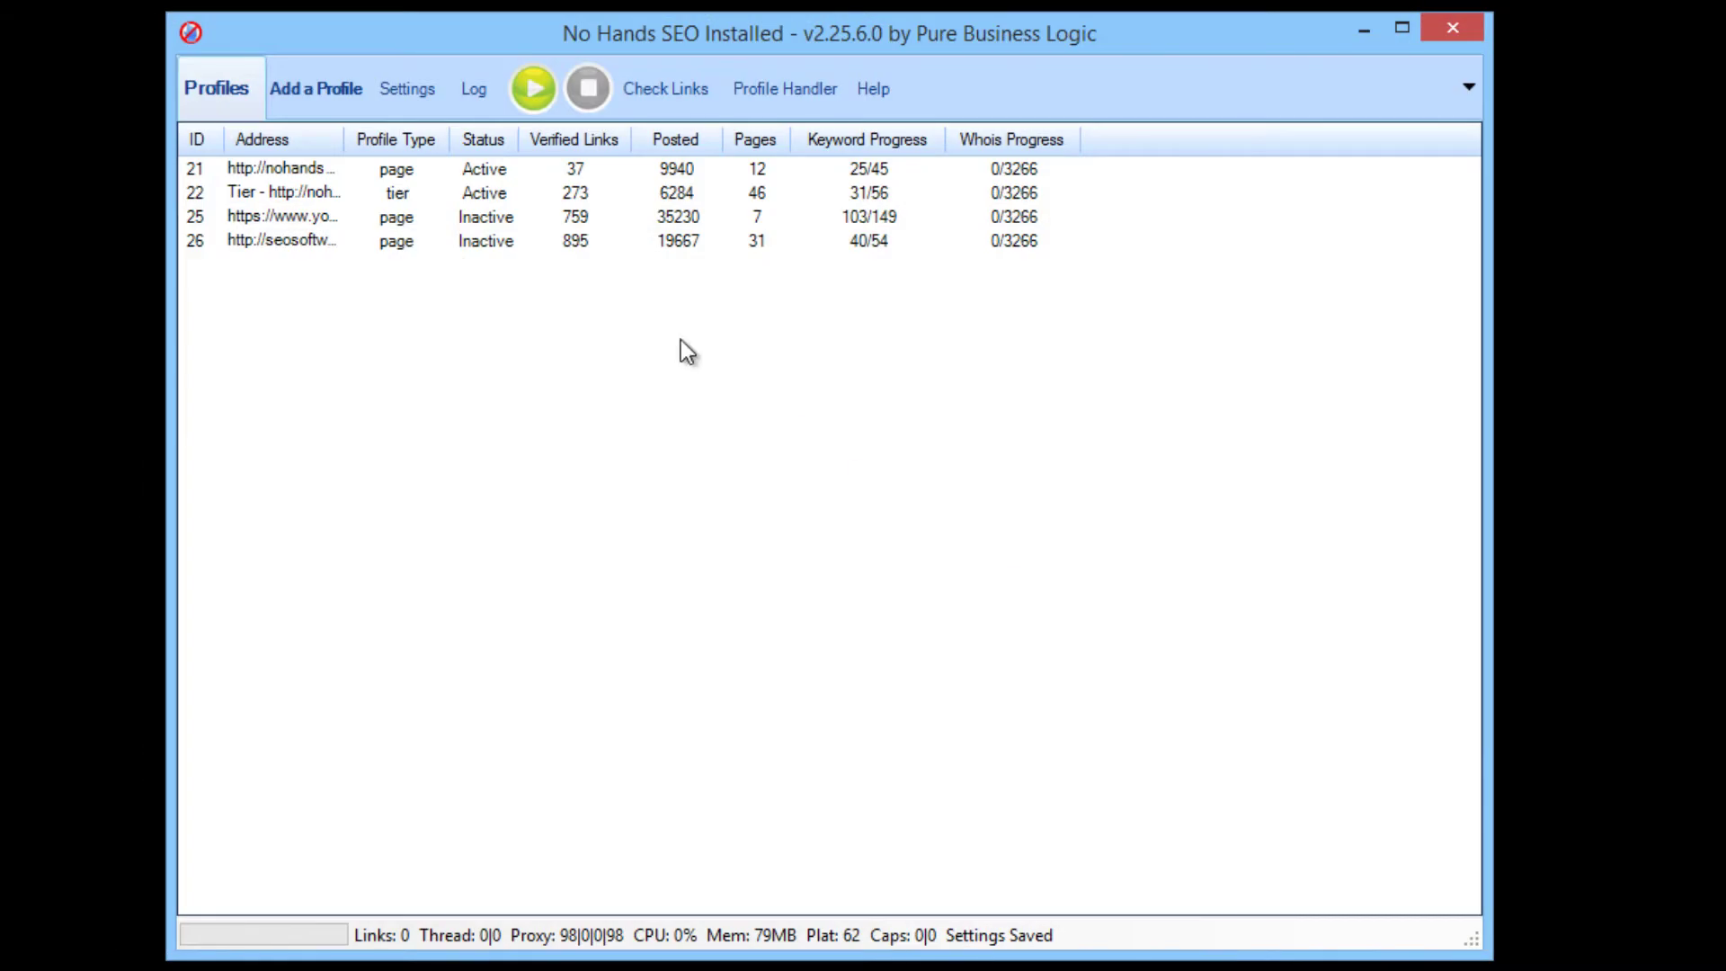
click(288, 180)
click(311, 184)
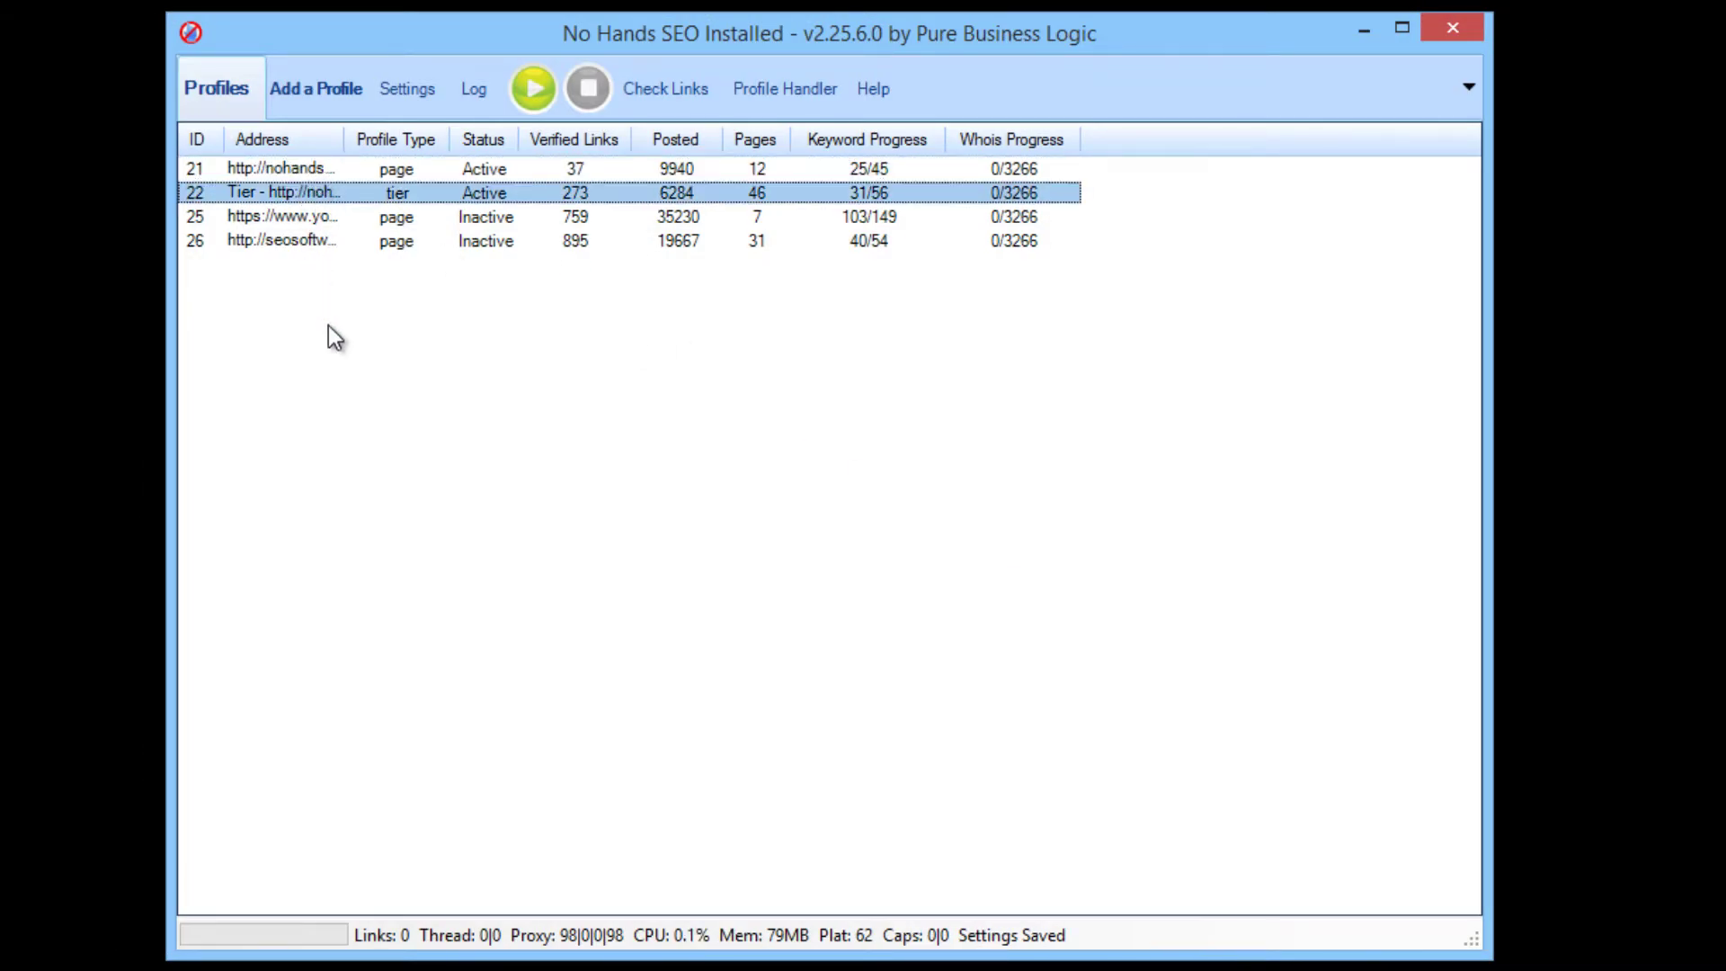
click(530, 111)
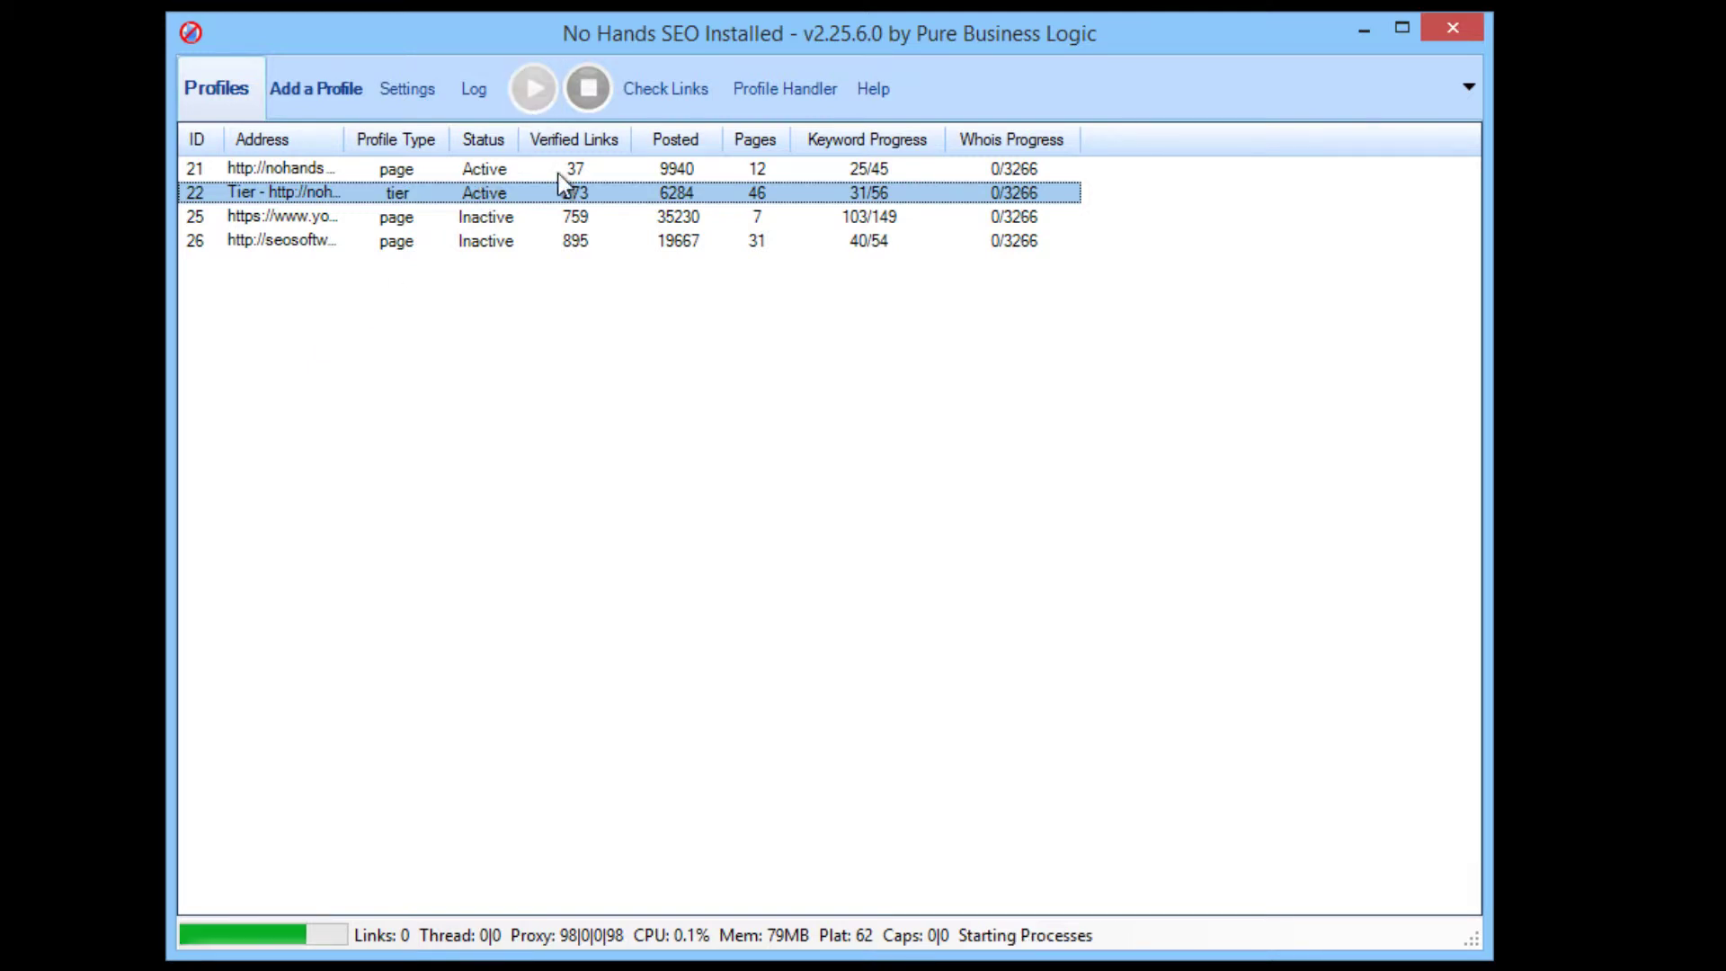